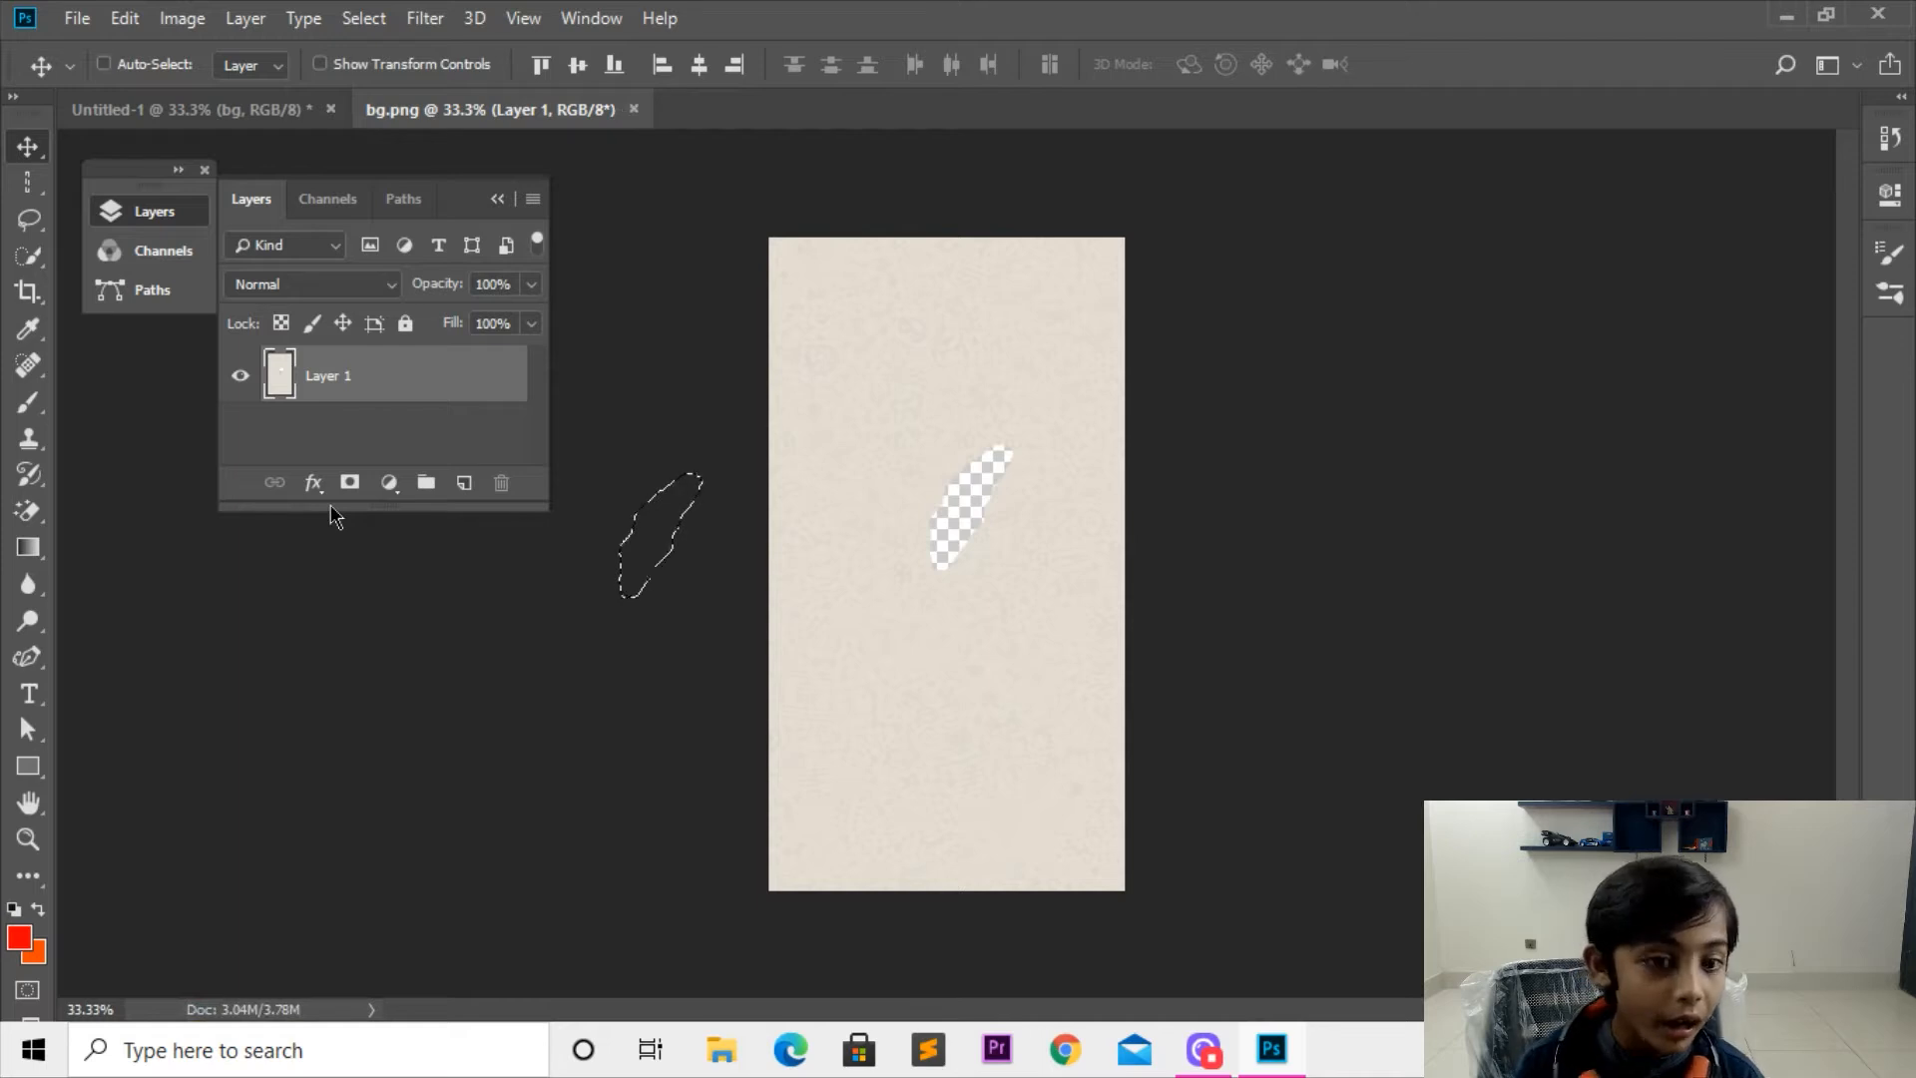
Step: Undo the selection's move, fill the selected streak with the red foreground colour, and deselect it
key("ctrl+z")
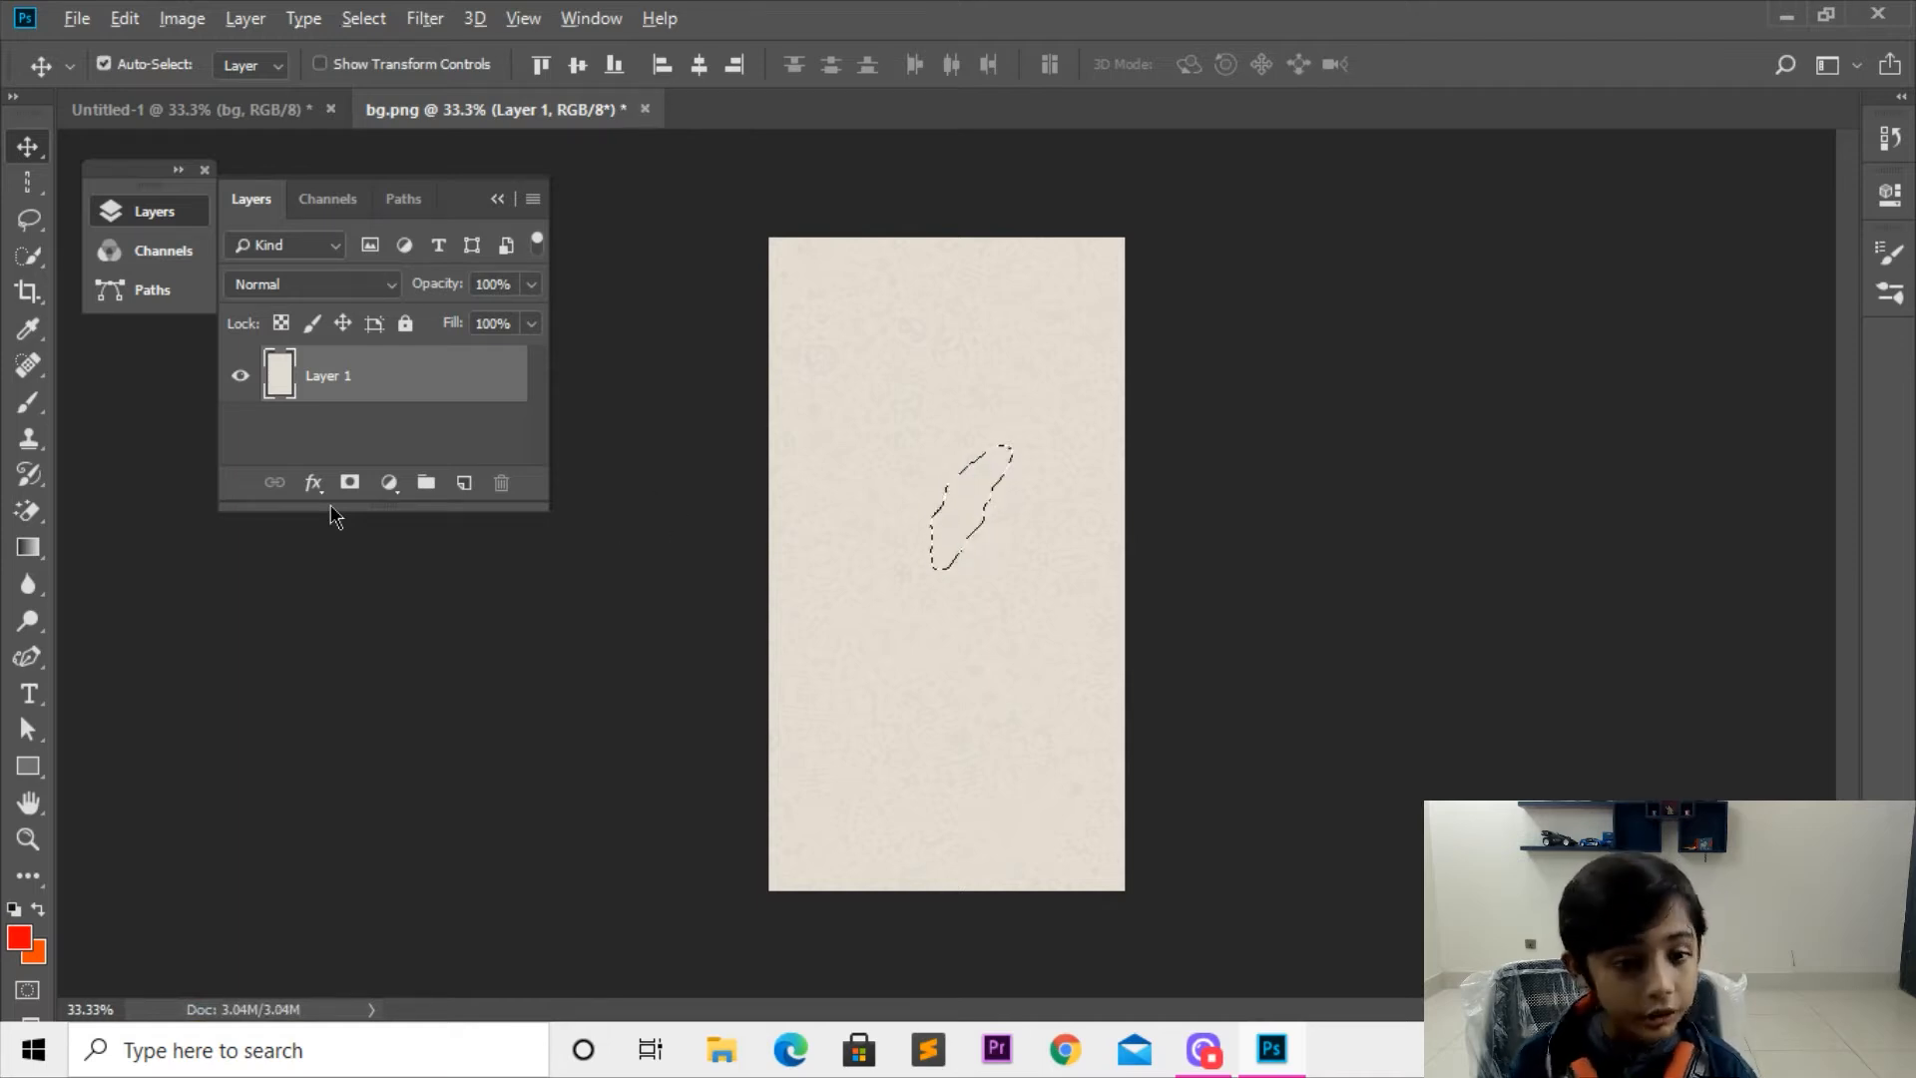
key("alt+BackSpace")
key("ctrl+d")
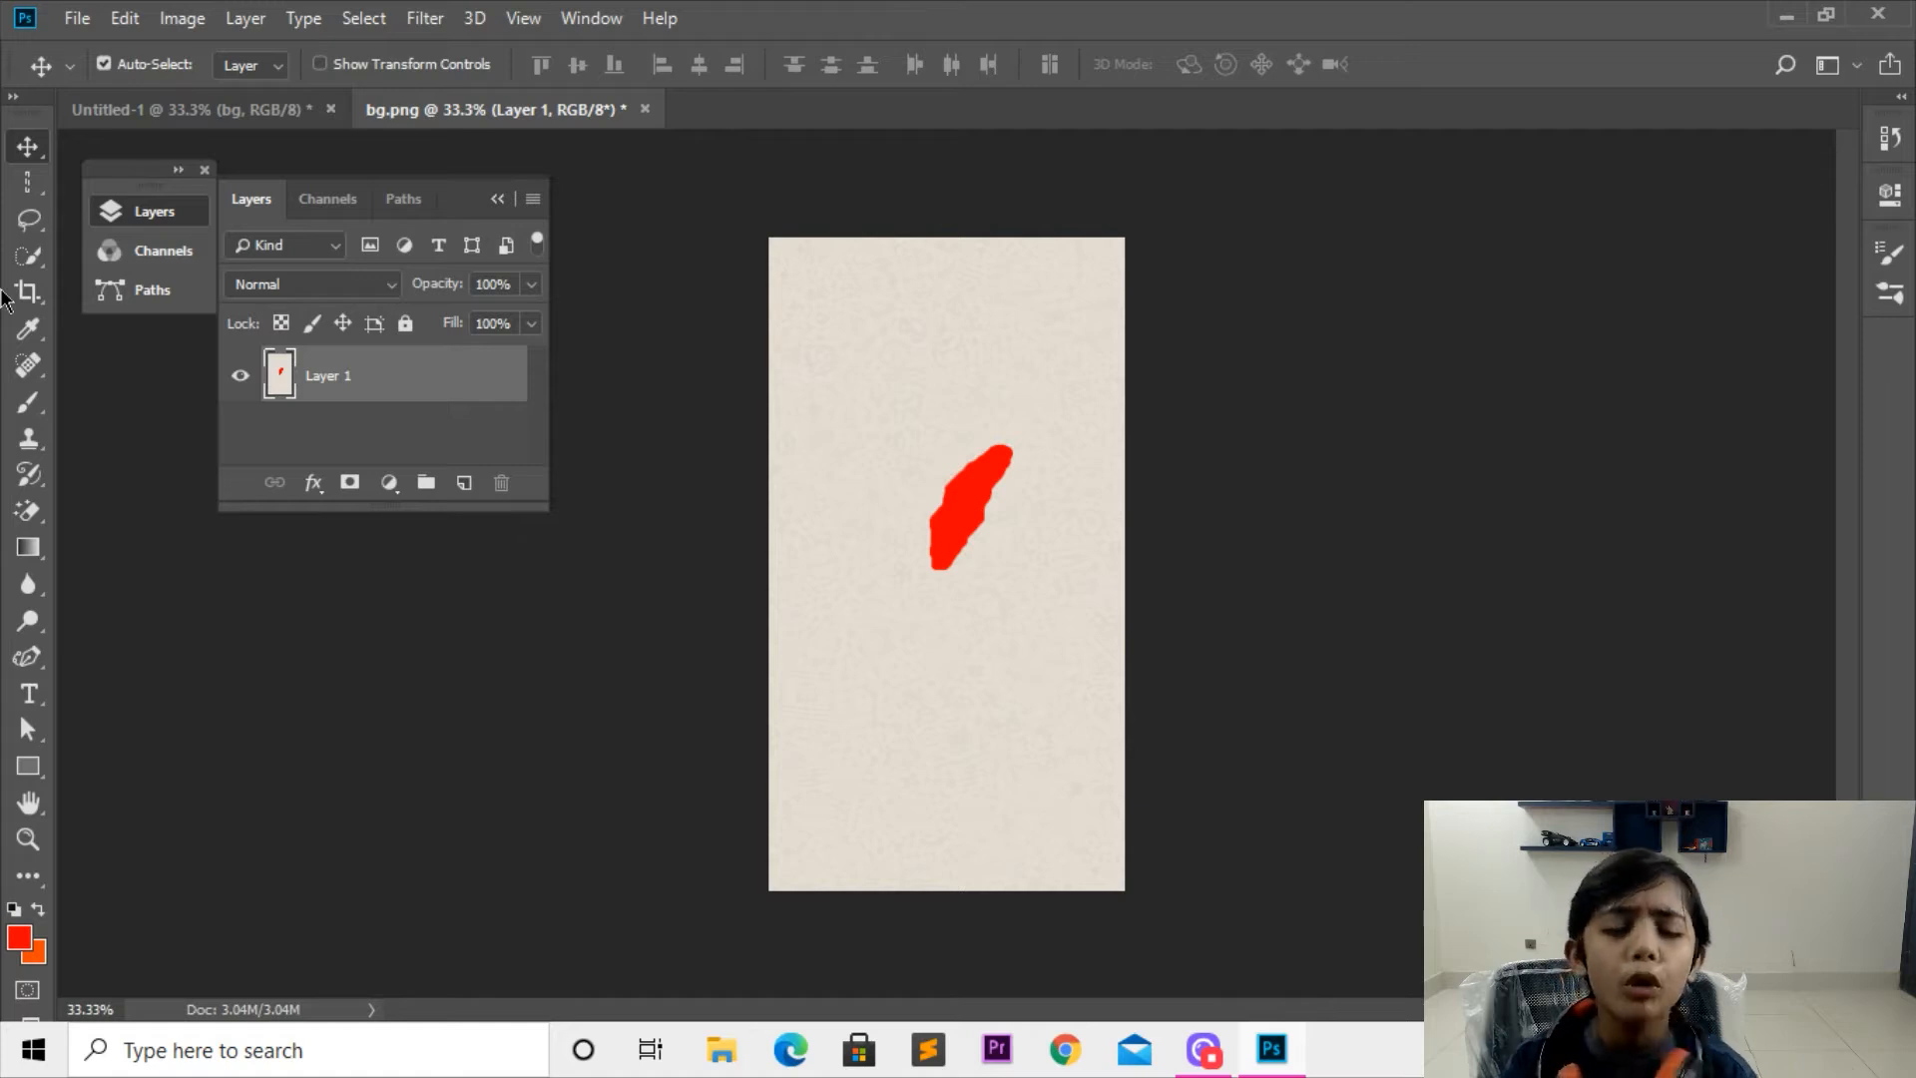
key("ctrl+plus")
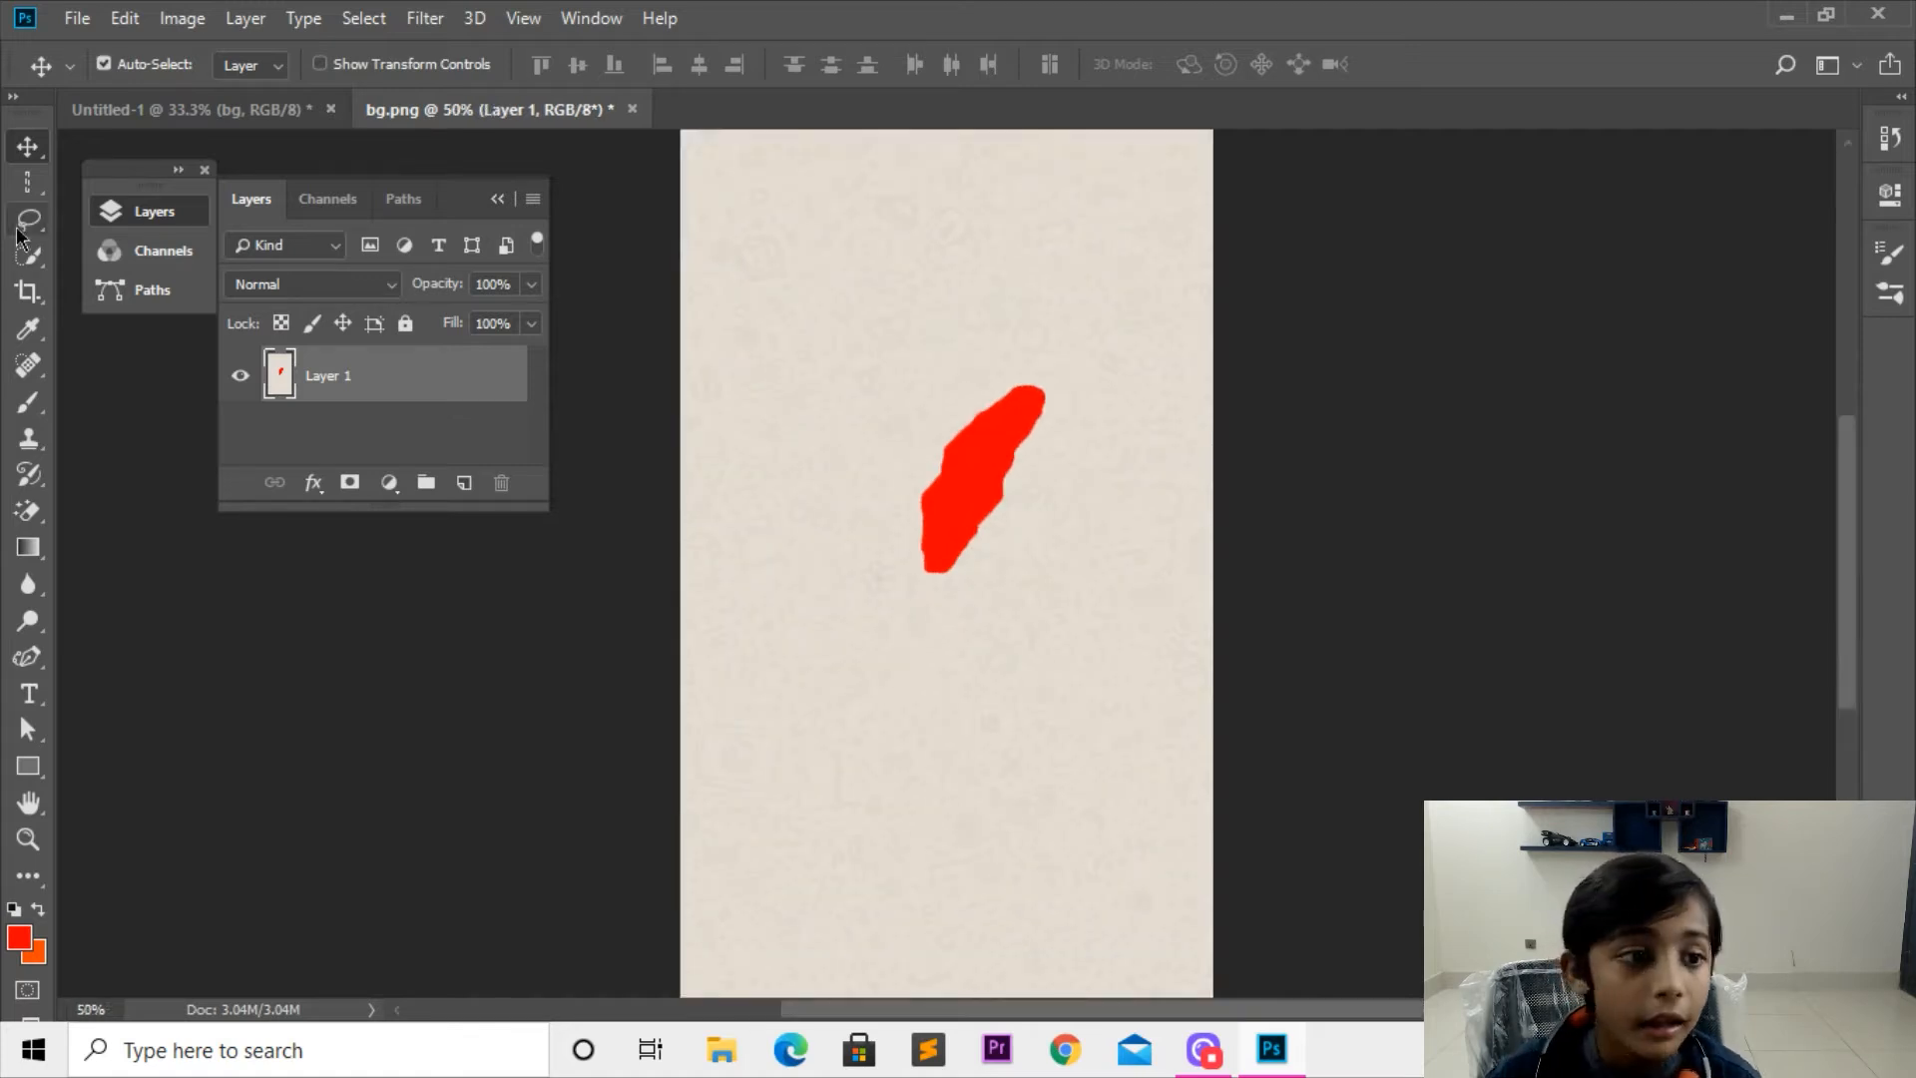
Step: Try a freehand Lasso selection across the upper part of the canvas and clear it
left_click(28, 229)
mouse_move(919, 204)
left_mouse_down()
mouse_move(762, 350)
mouse_move(590, 129)
mouse_move(502, 130)
left_mouse_up()
key("ctrl+d")
Step: Try Quick Selection strokes on the beige background around the red shape, clearing the selections between attempts
left_click(28, 255)
left_click_drag(825, 265, 833, 397)
key("ctrl+d")
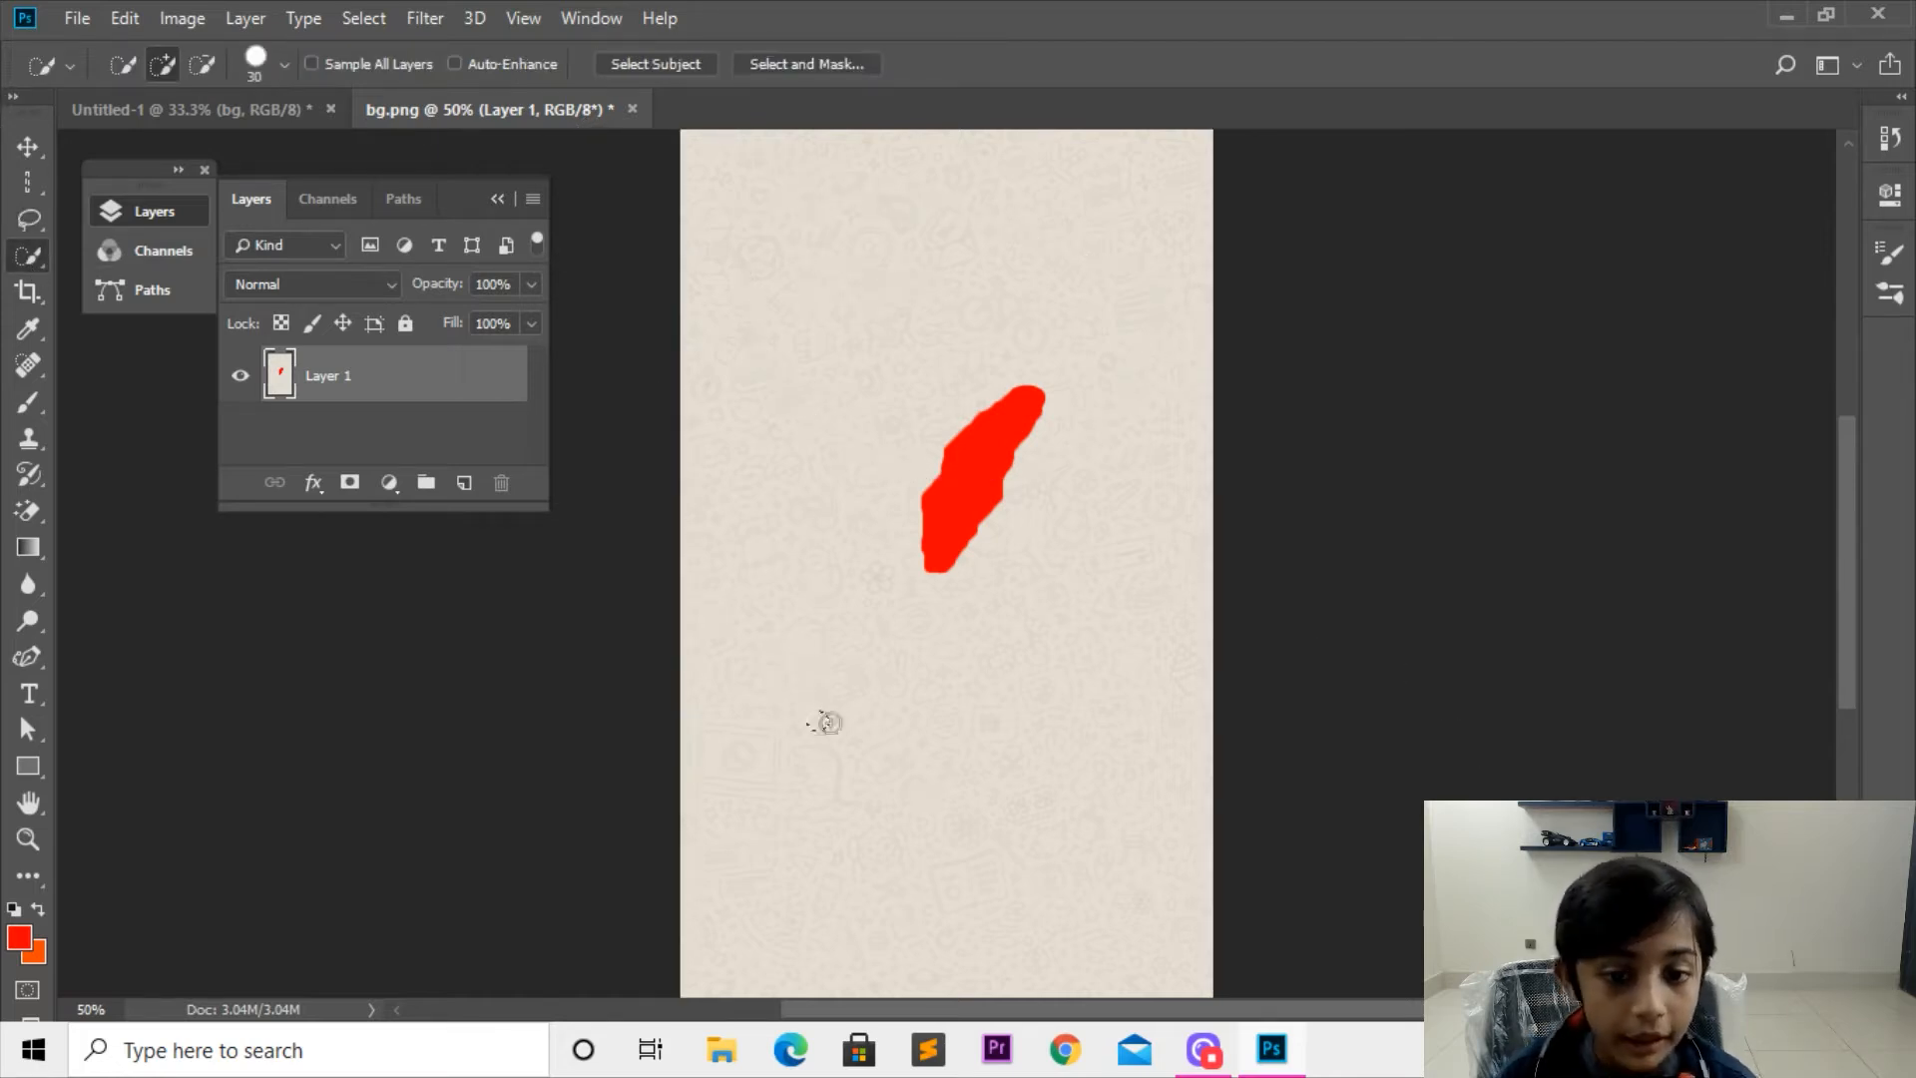
left_click_drag(817, 719, 848, 604)
key("ctrl+d")
key("ctrl+a")
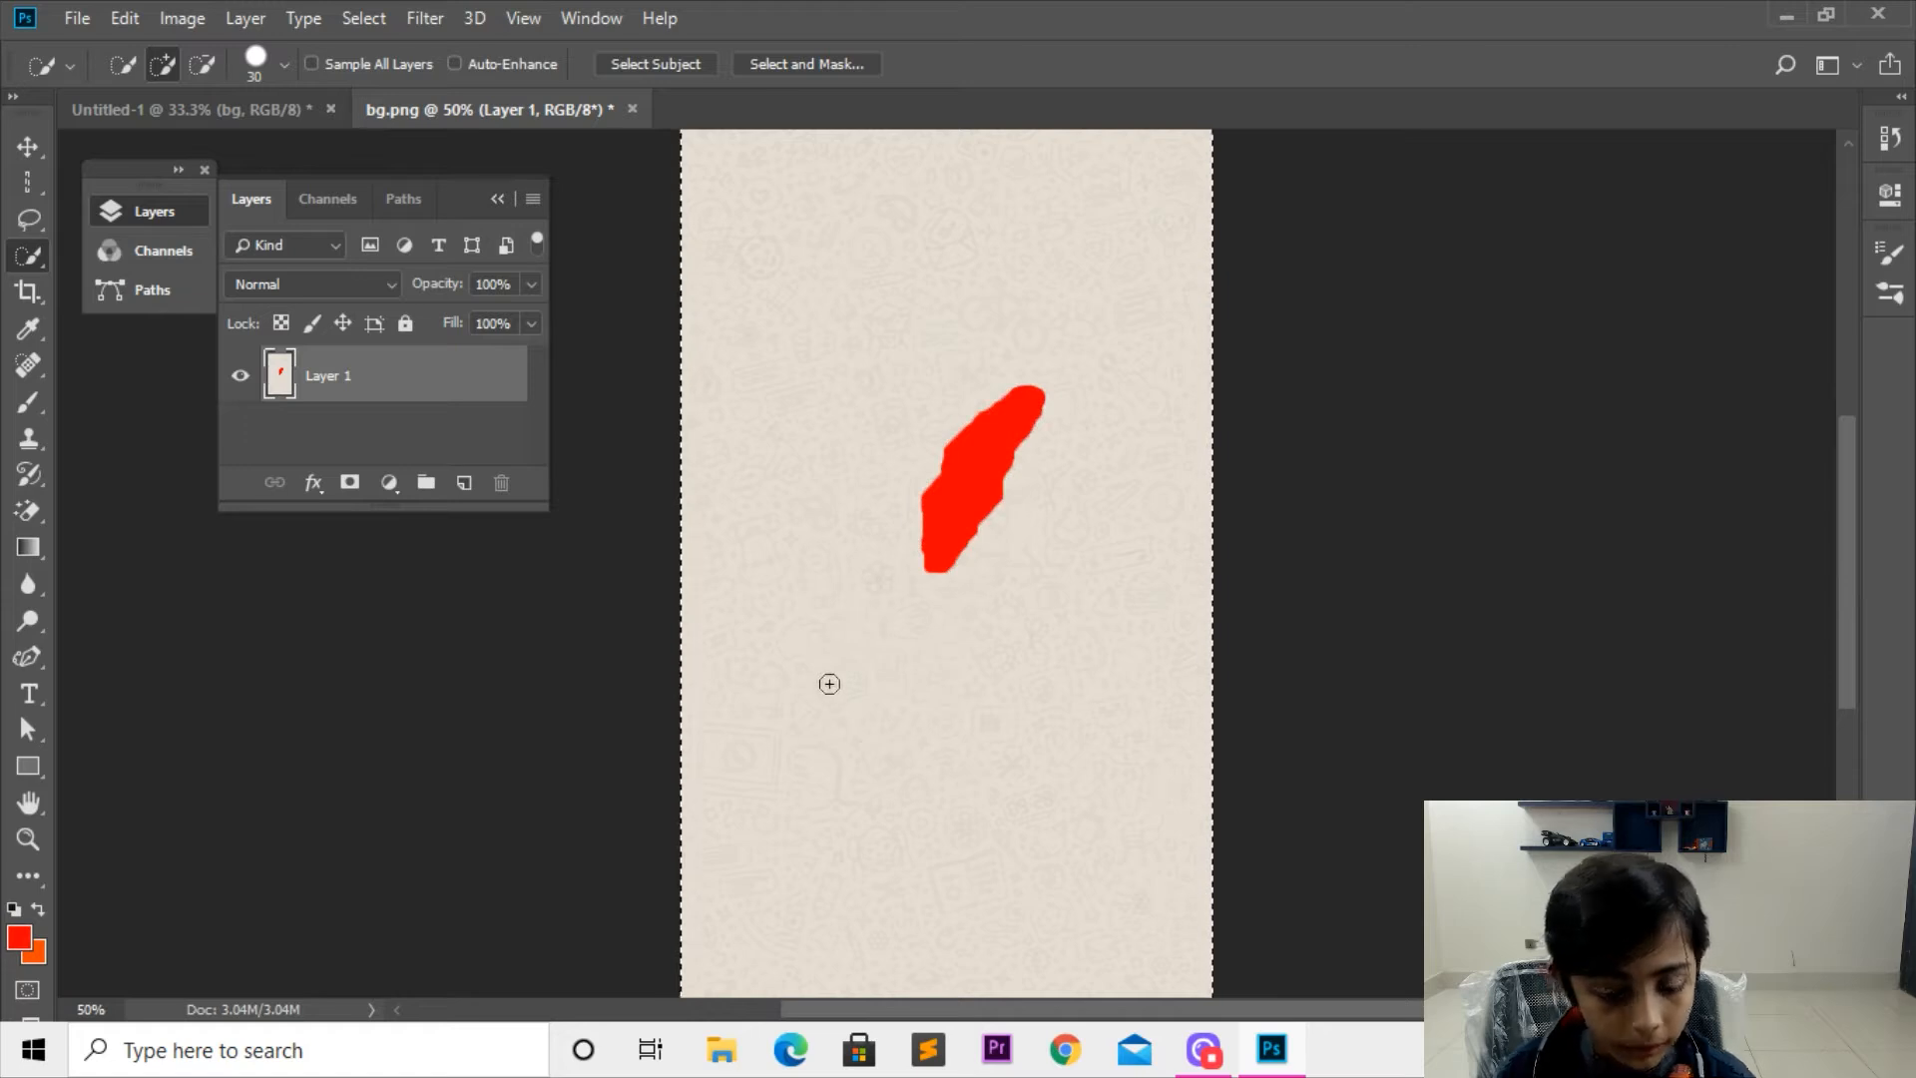
key("ctrl+d")
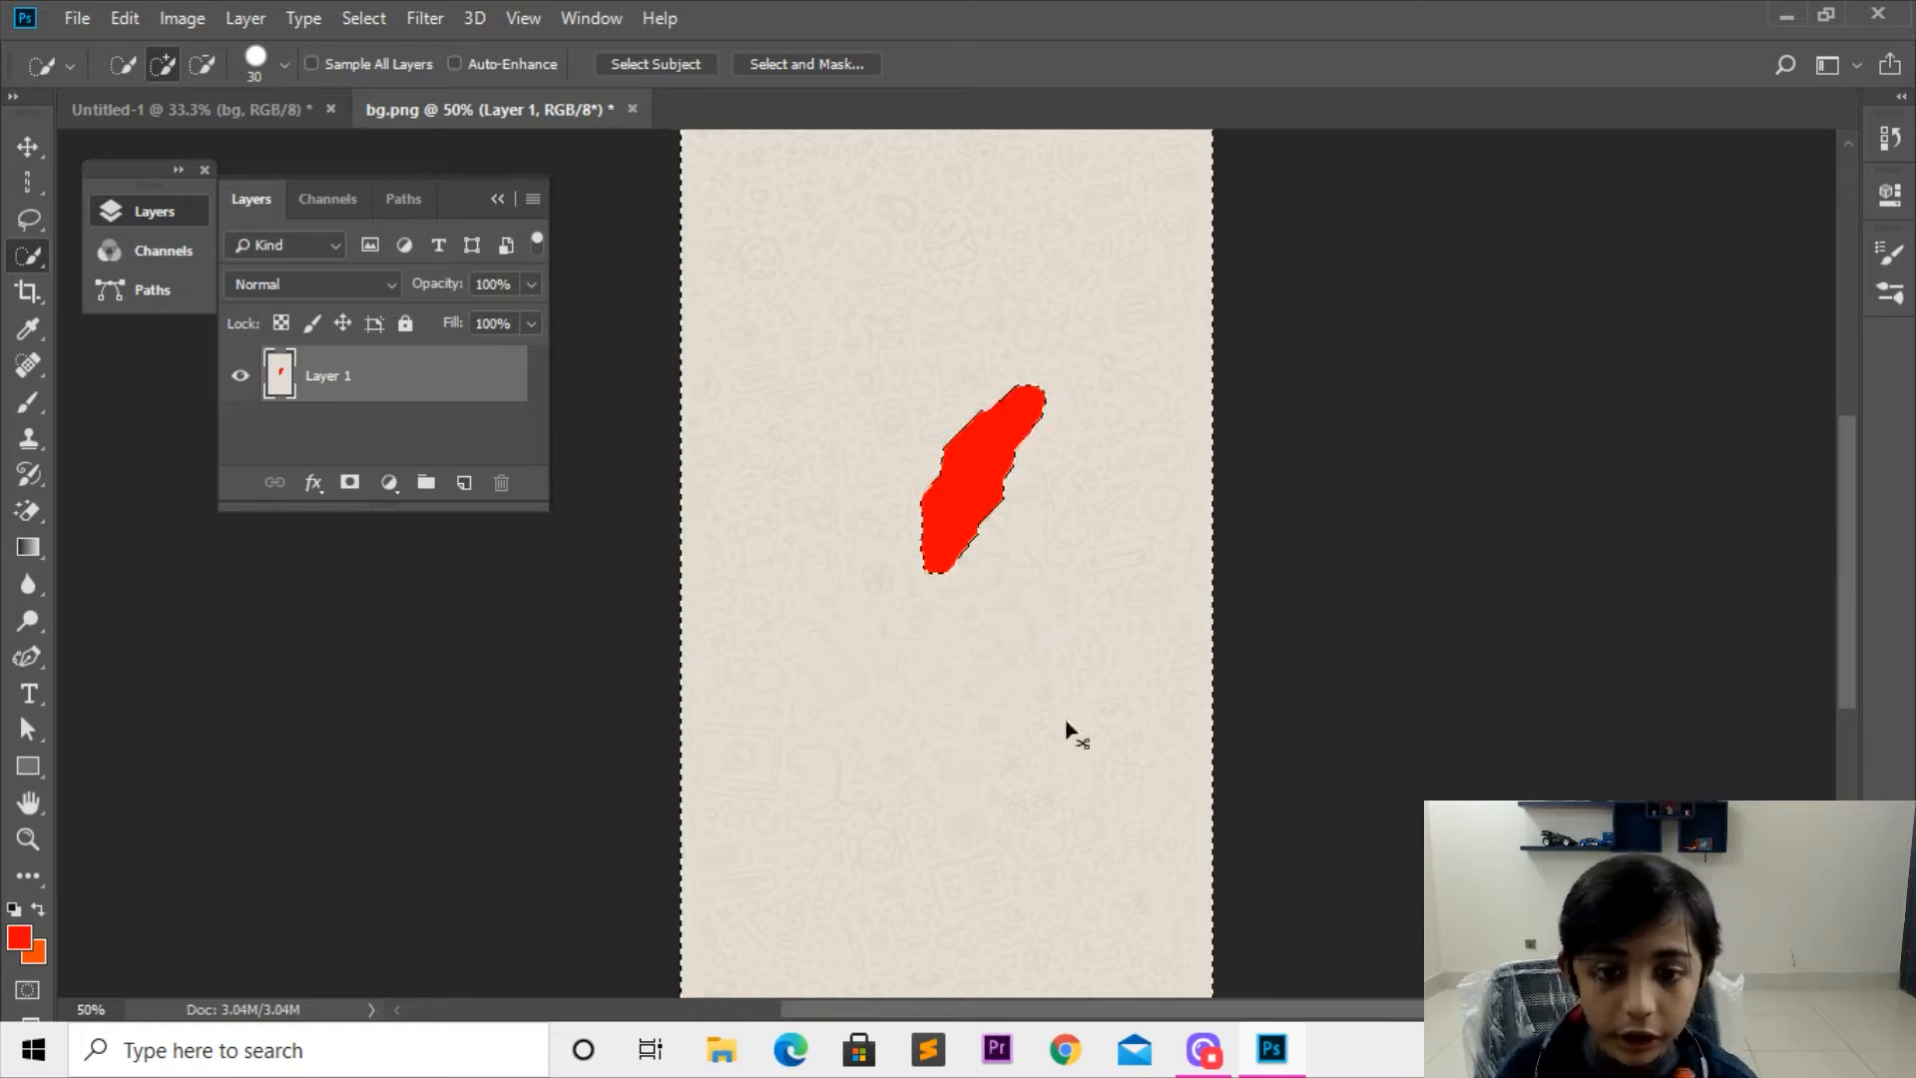
Step: Quick-select a patch directly below the red shape, fill it with red, and deselect it
left_click_drag(887, 553, 975, 637)
key("alt+BackSpace")
key("ctrl+d")
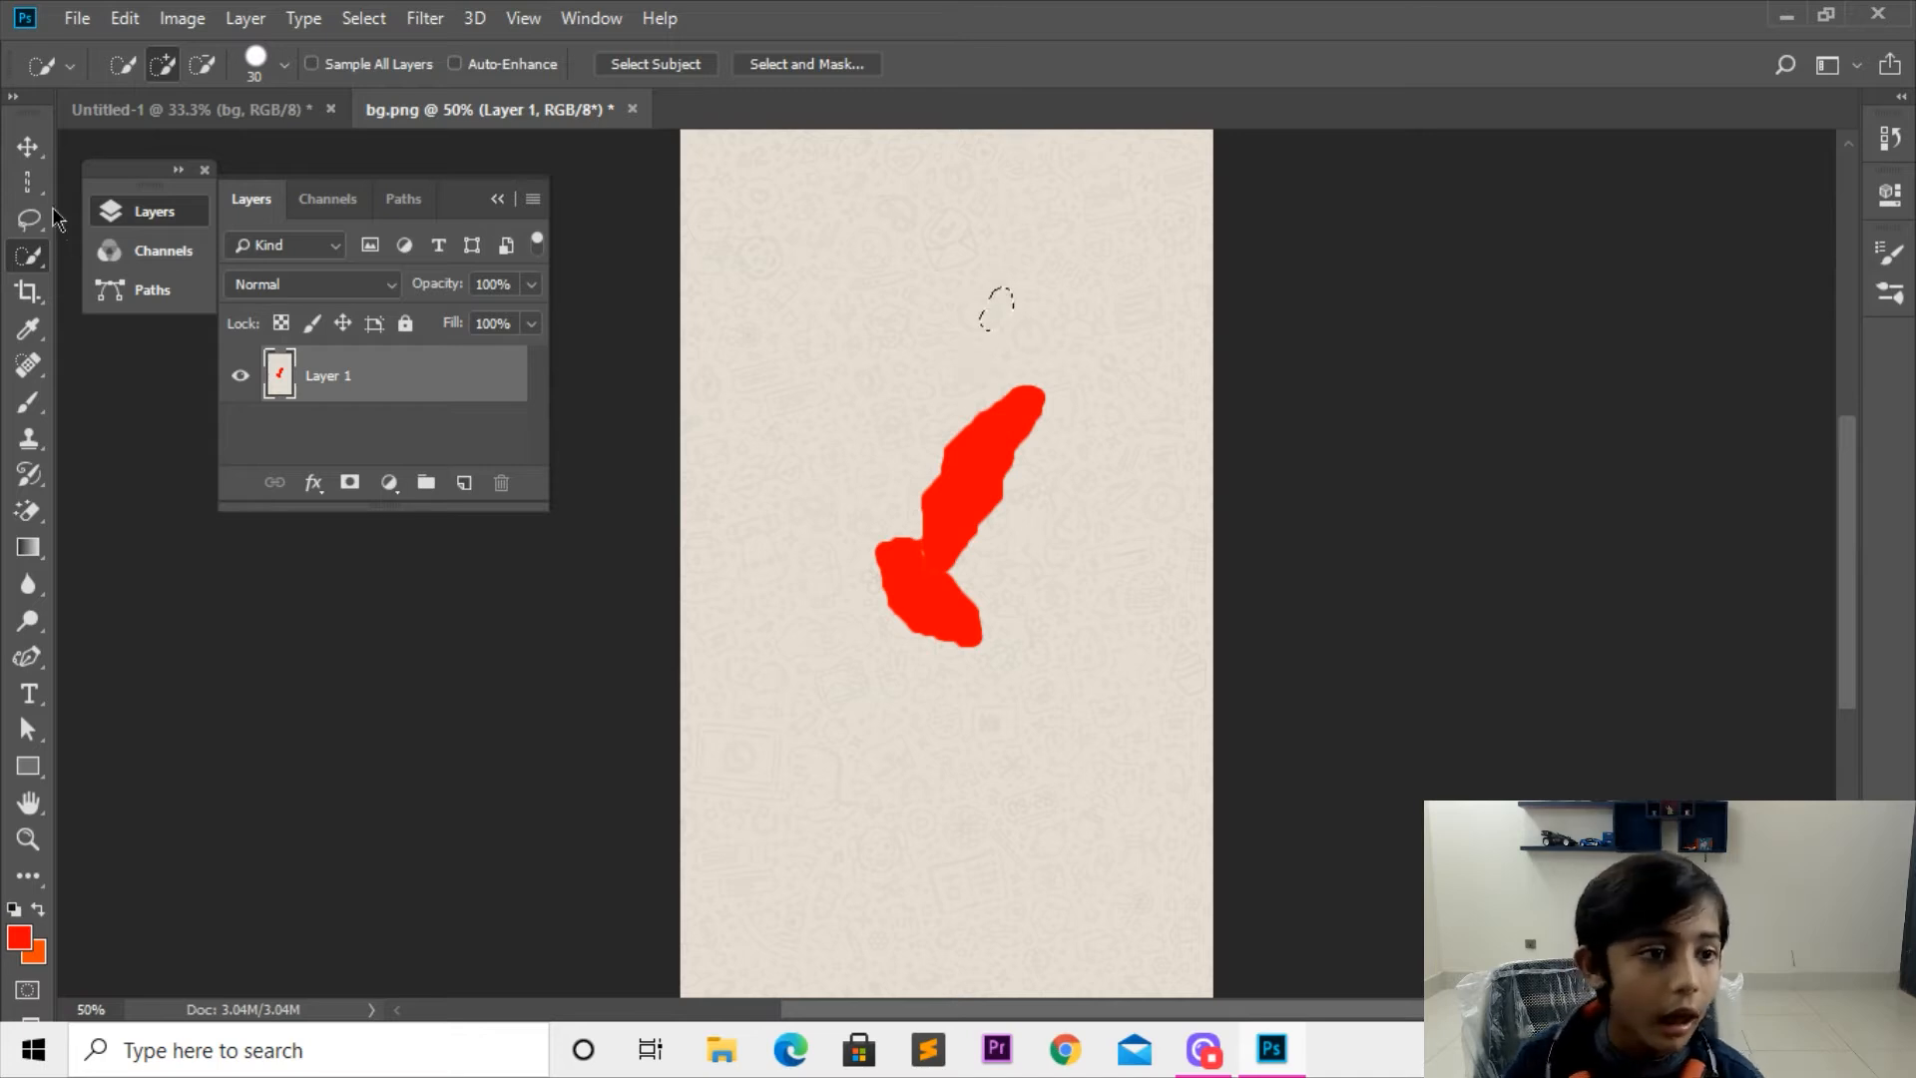
Step: Step back through the history to undo the red fills on the background
key("Delete")
key("ctrl+a")
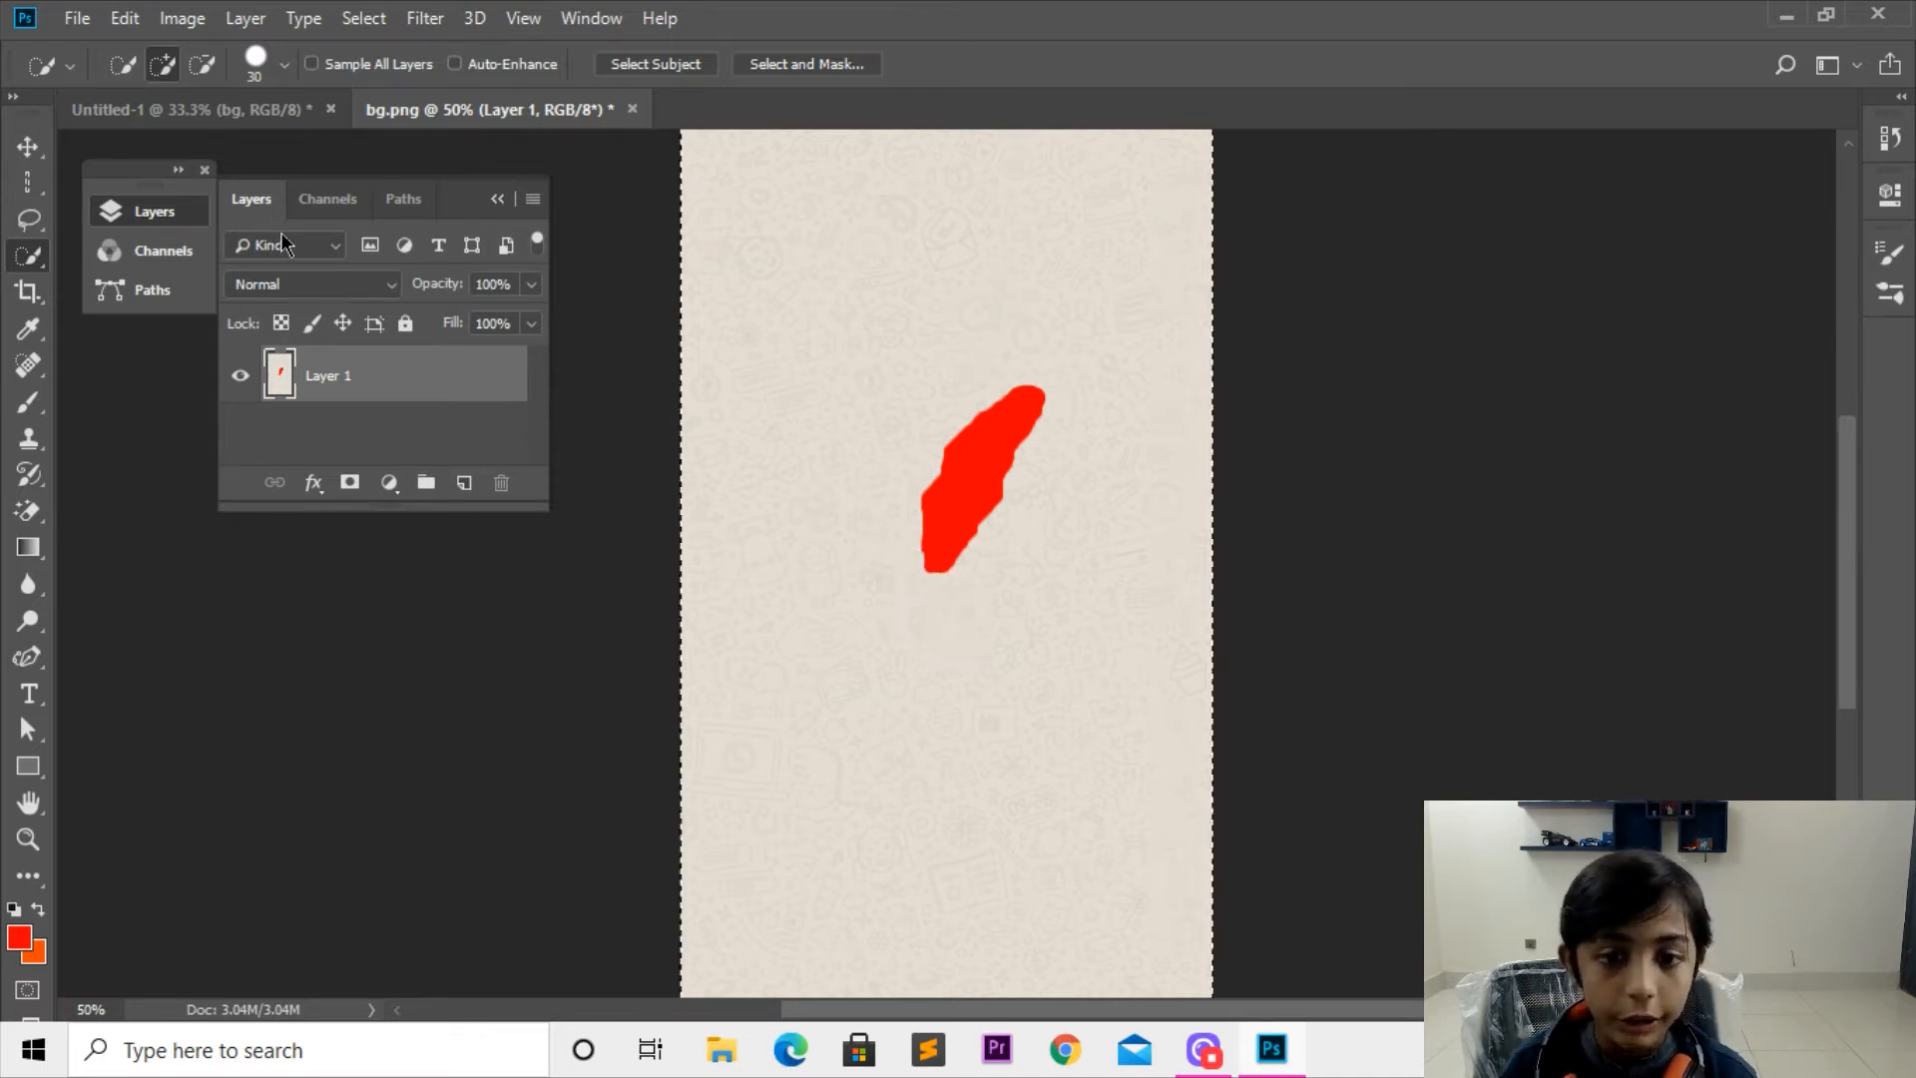
key("ctrl+alt+z")
key("ctrl+alt+z")
key("ctrl+alt+z")
key("ctrl+alt+z")
key("ctrl+alt+z")
key("ctrl+alt+z")
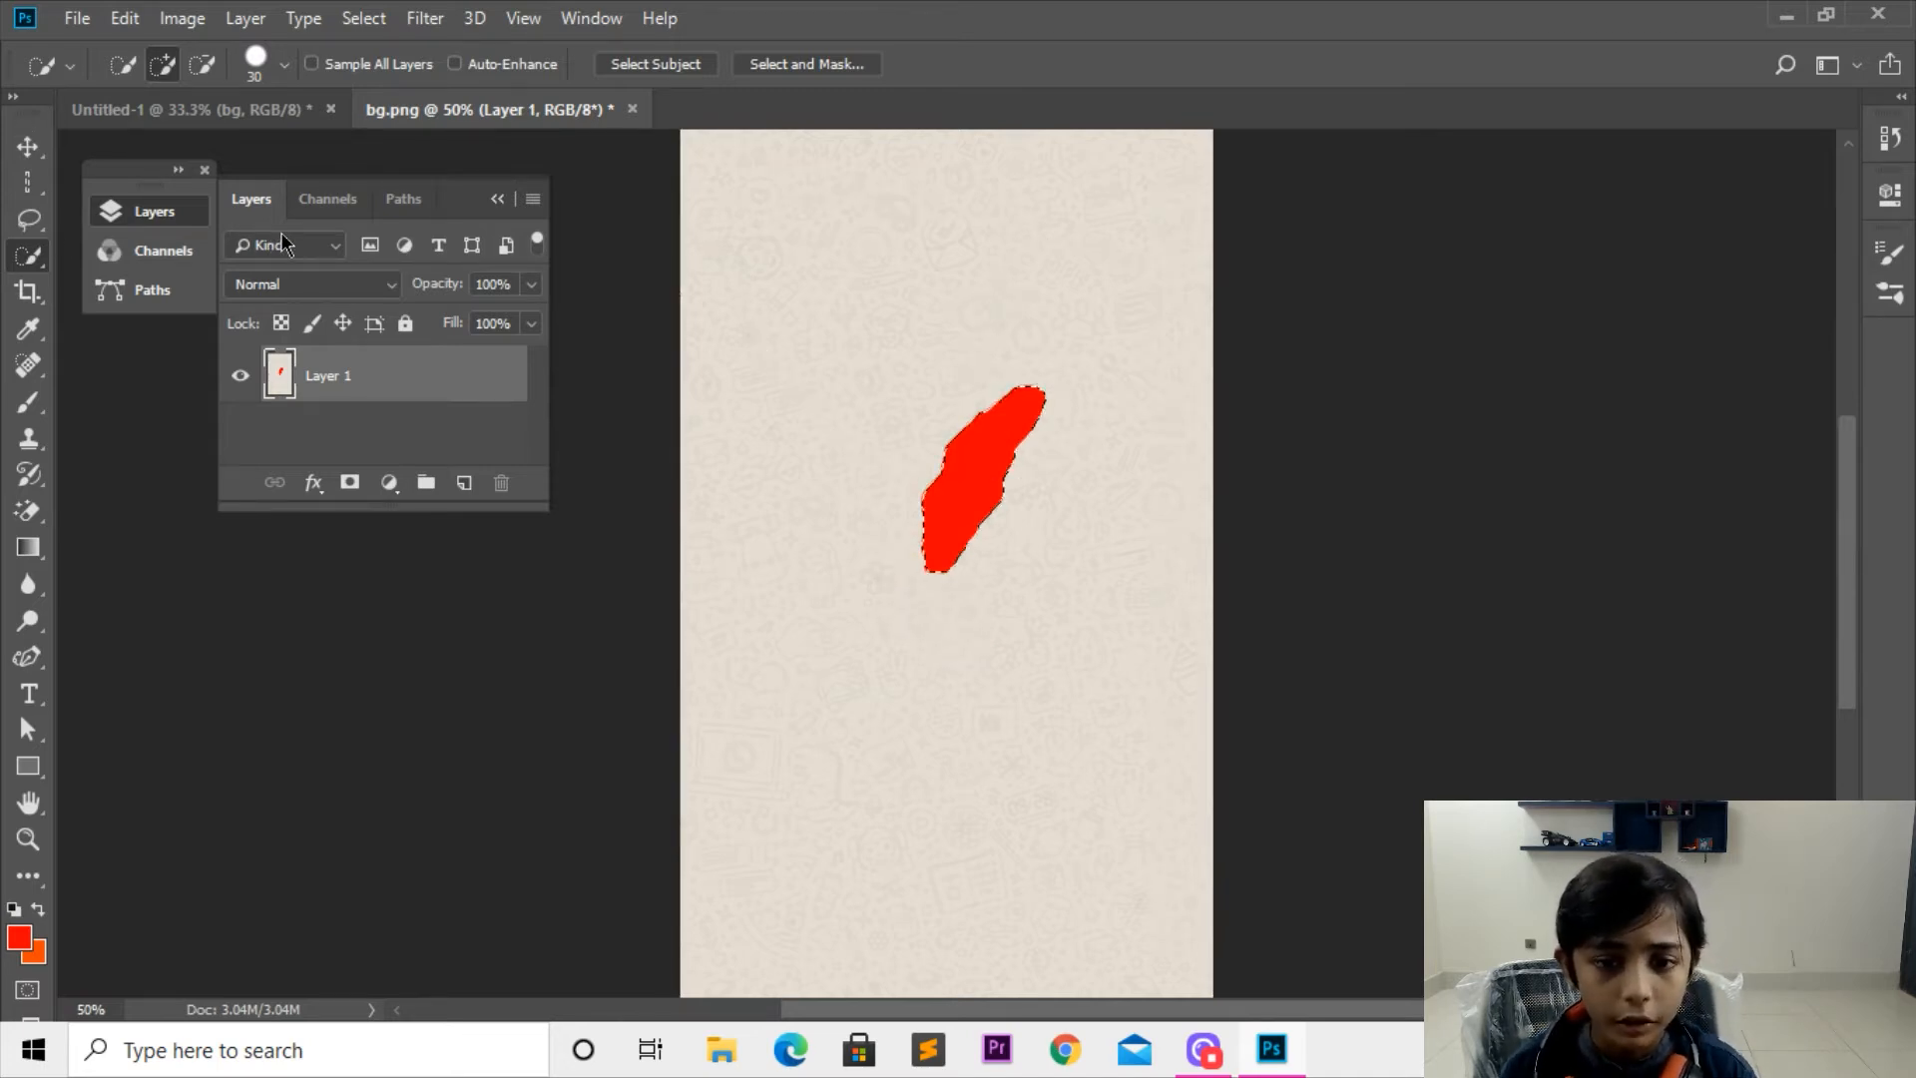
Step: Examine the doodle pattern and pixel detail of the background at several zoom levels
key("ctrl+plus")
key("ctrl+plus")
key("ctrl+plus")
key("ctrl+plus")
key("ctrl+plus")
key("ctrl+plus")
key("ctrl+plus")
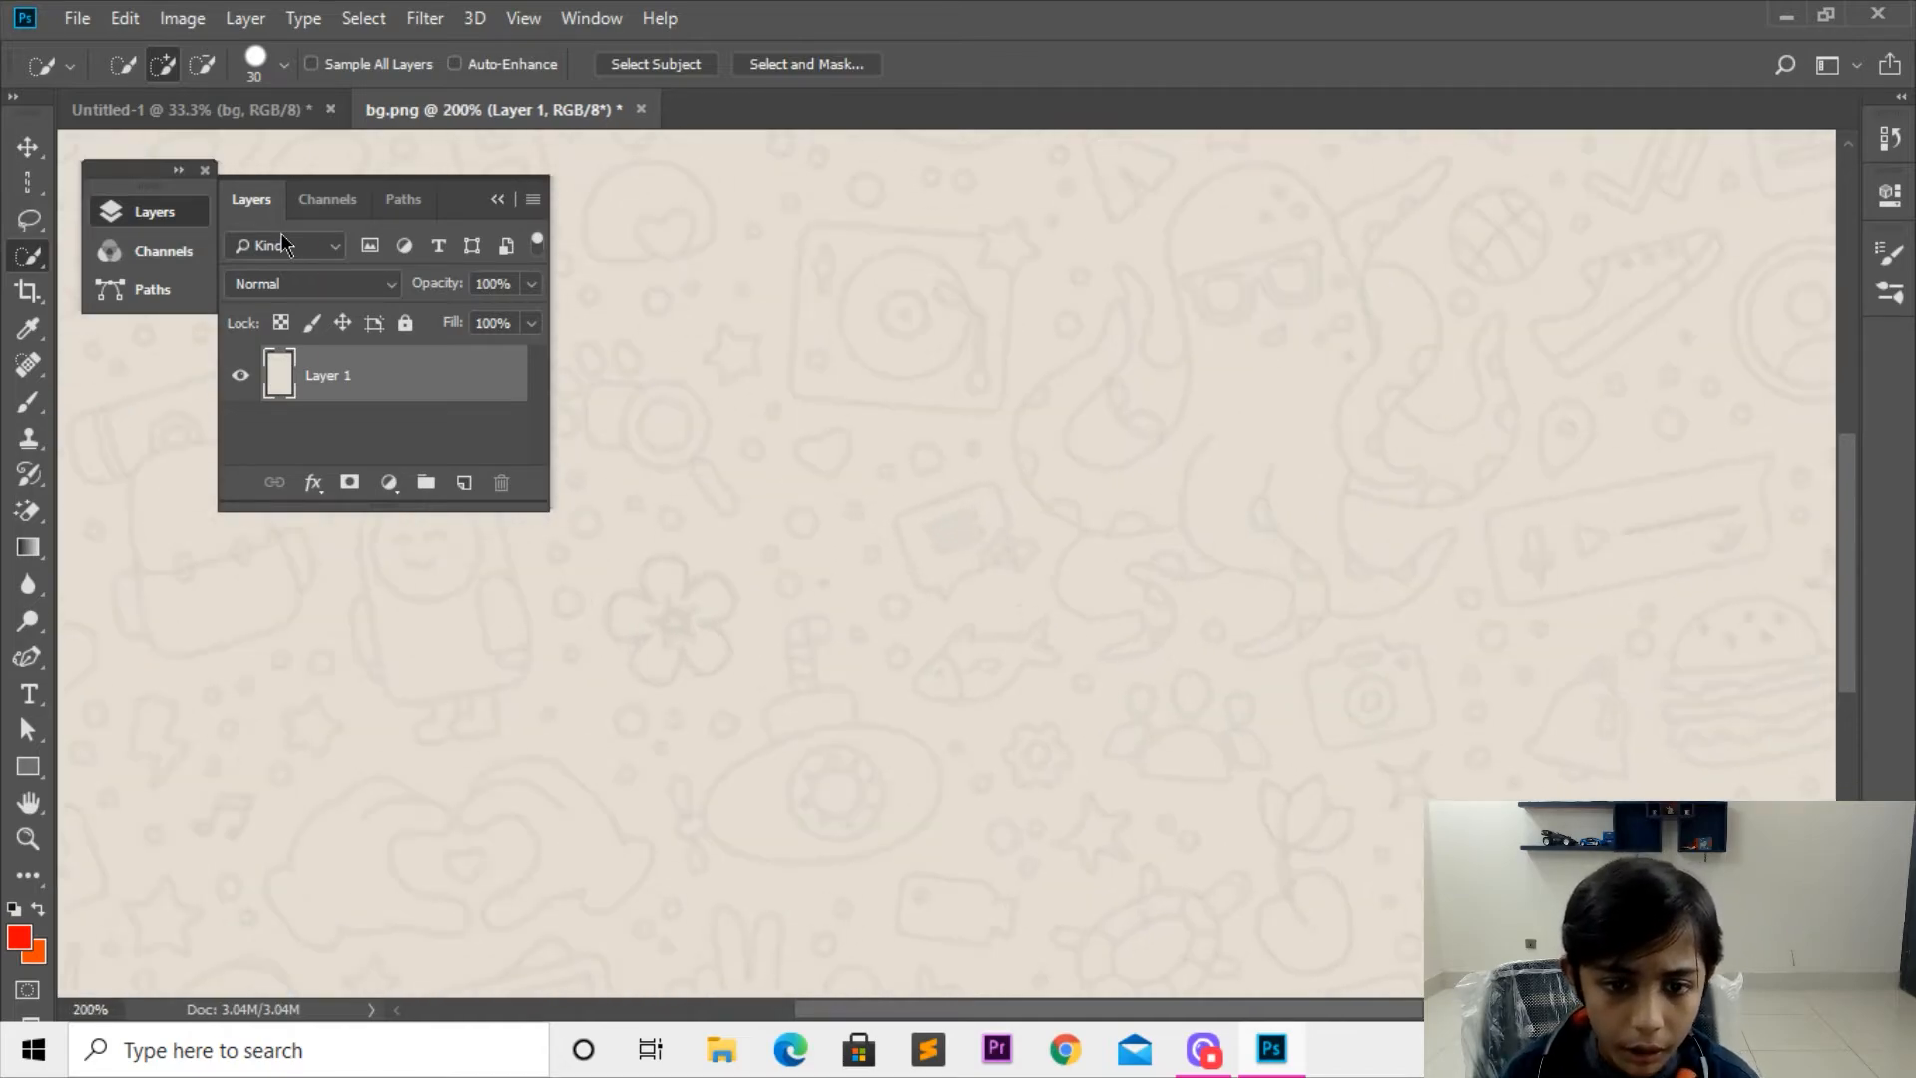
key("ctrl+plus")
key("ctrl+plus")
key("ctrl+plus")
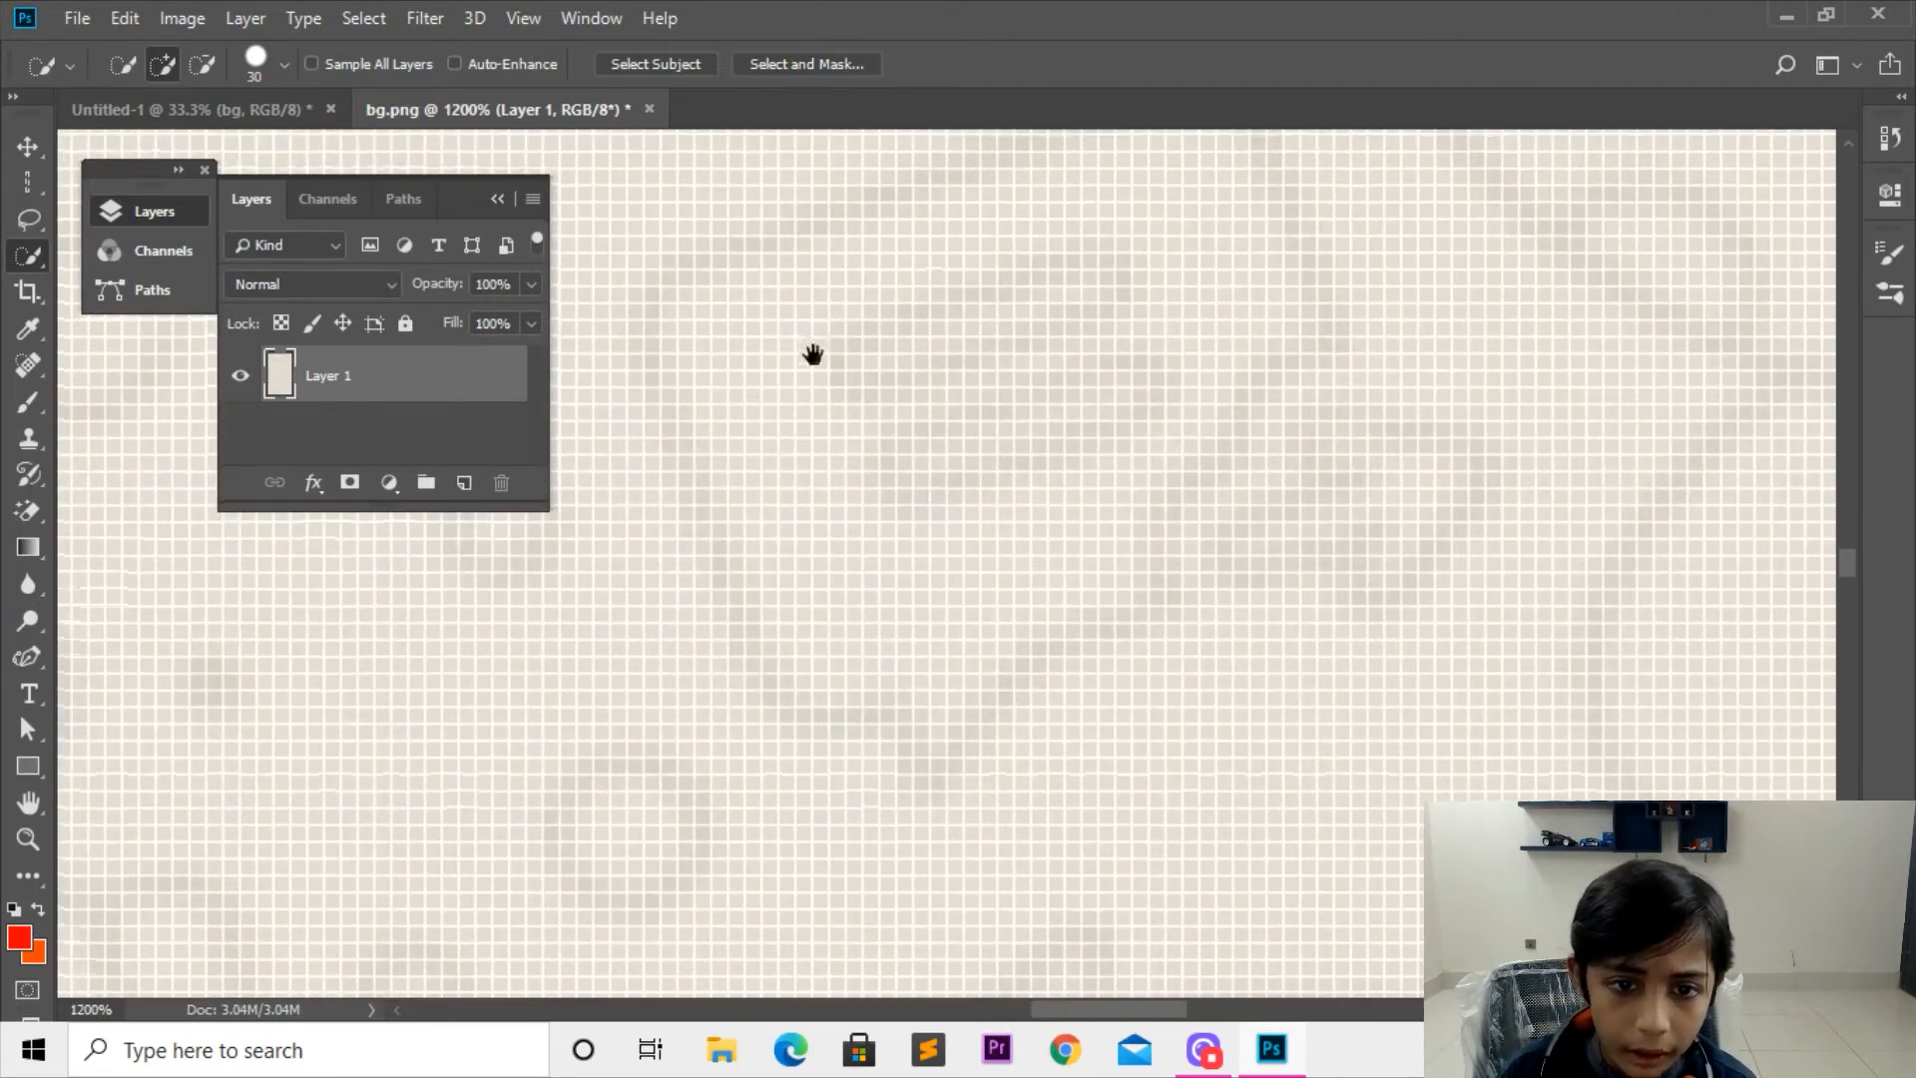
key("ctrl+minus")
key("ctrl+minus")
key("ctrl+minus")
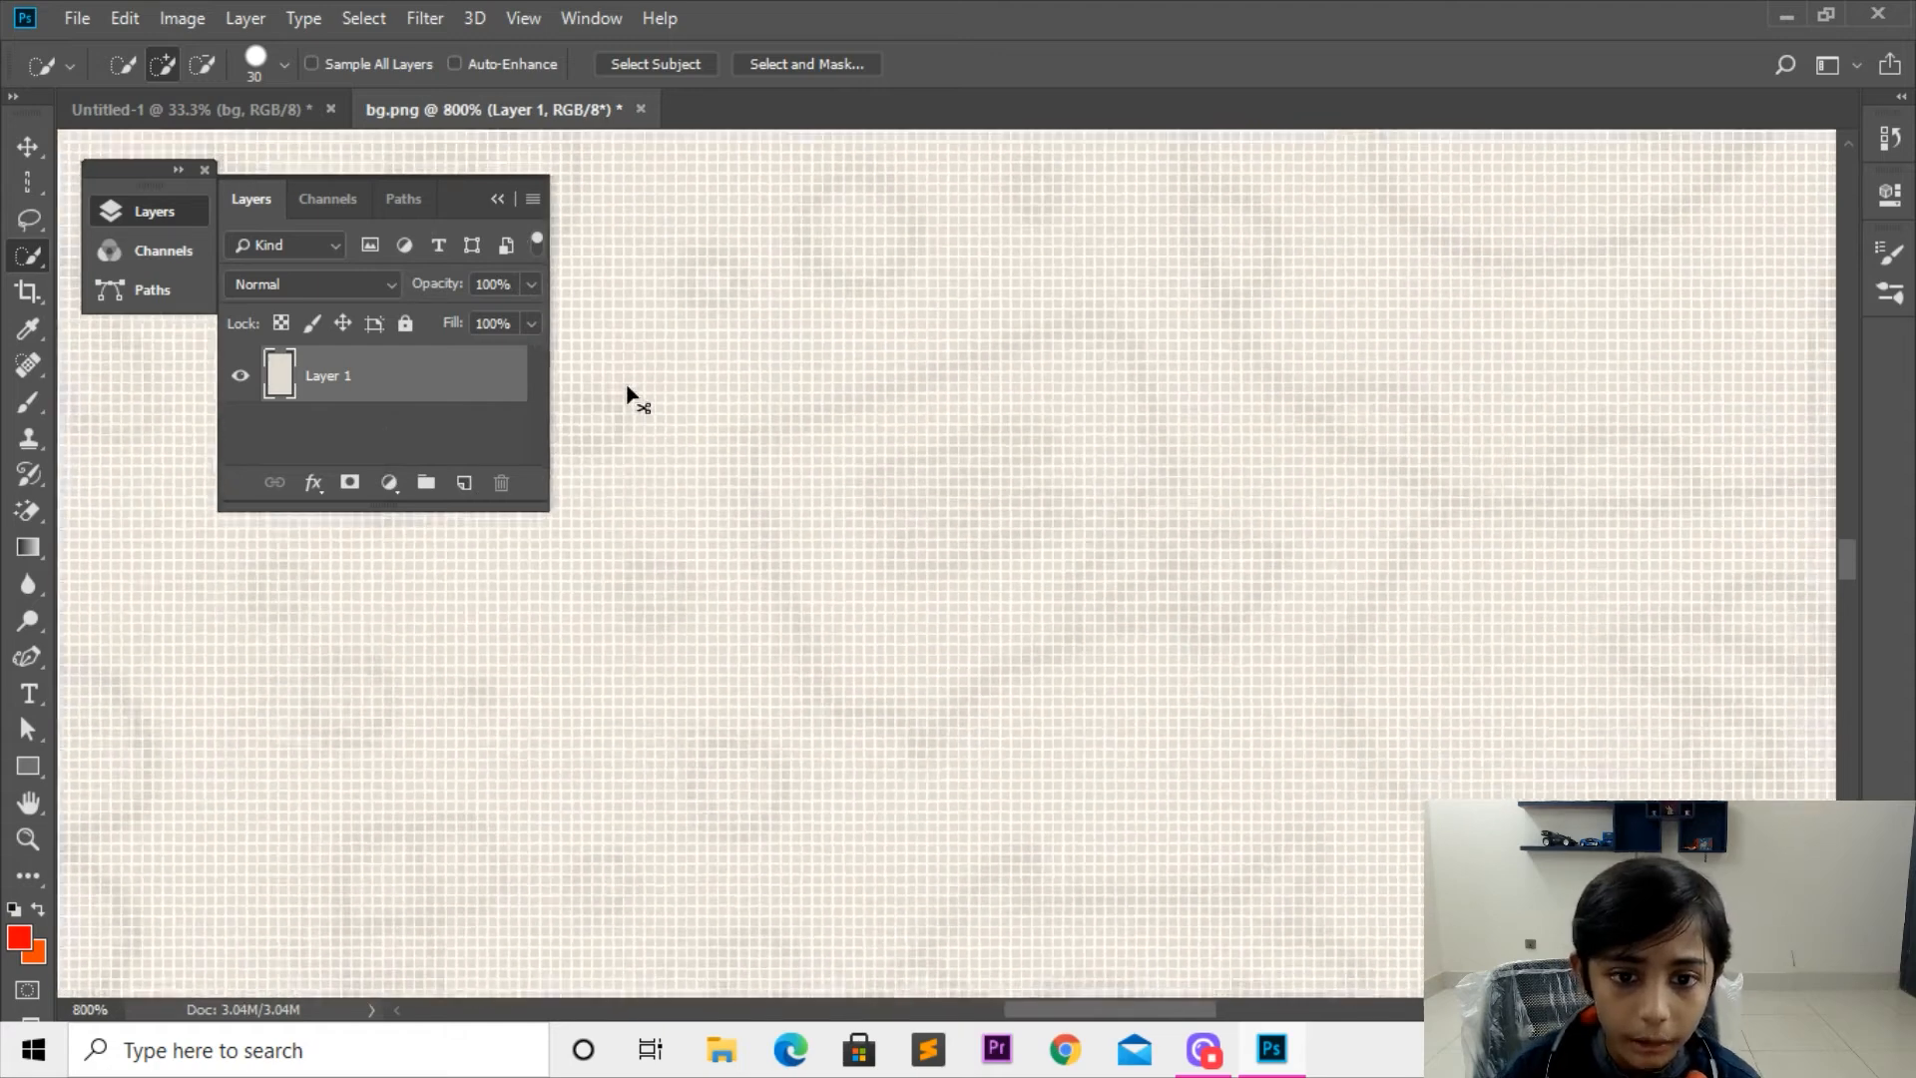
key("ctrl+minus")
key("ctrl+minus")
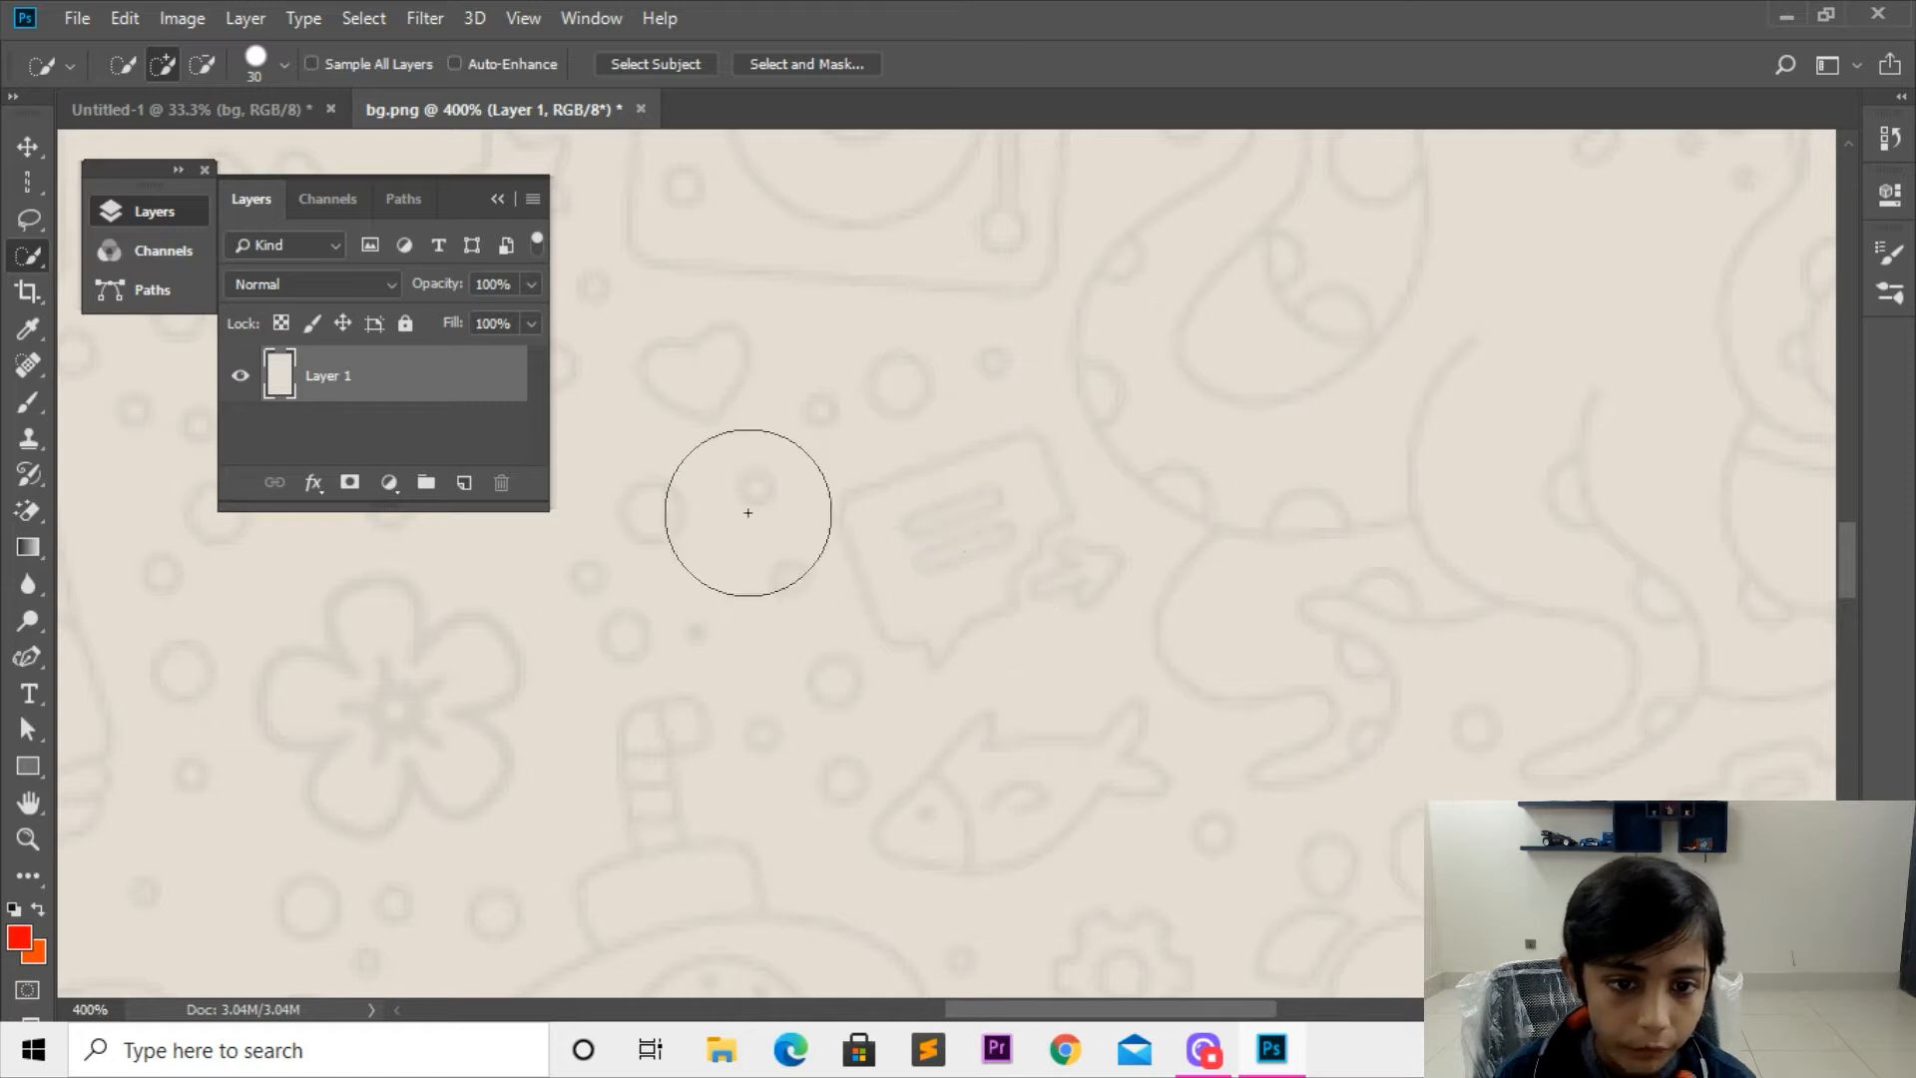
key("ctrl+minus")
key("ctrl+minus")
key("ctrl+minus")
key("ctrl+minus")
key("ctrl+minus")
key("ctrl+minus")
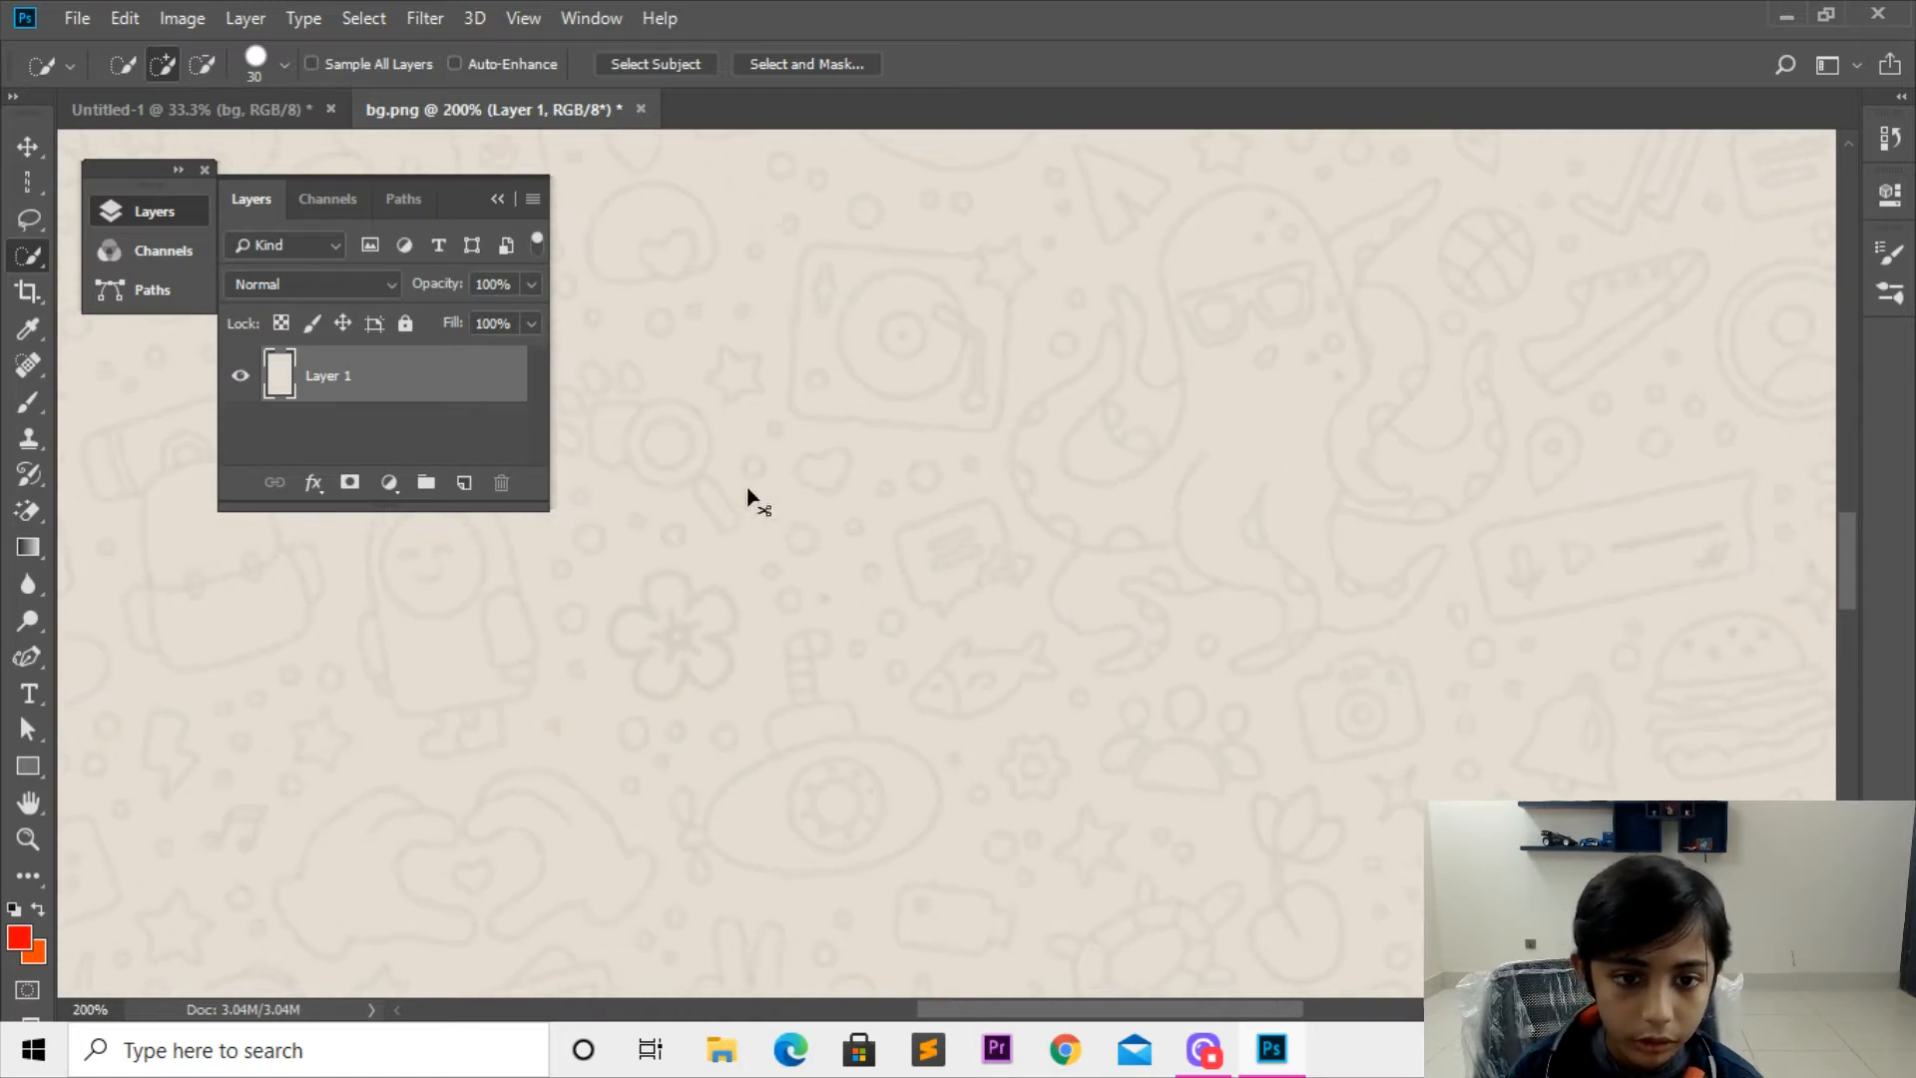
Step: Quick-select a small patch around the chat-bubble doodle near the canvas centre, move it up and to the left, and deselect it
key("ctrl+a")
key("ctrl+plus")
key("ctrl+plus")
key("ctrl+plus")
key("ctrl+plus")
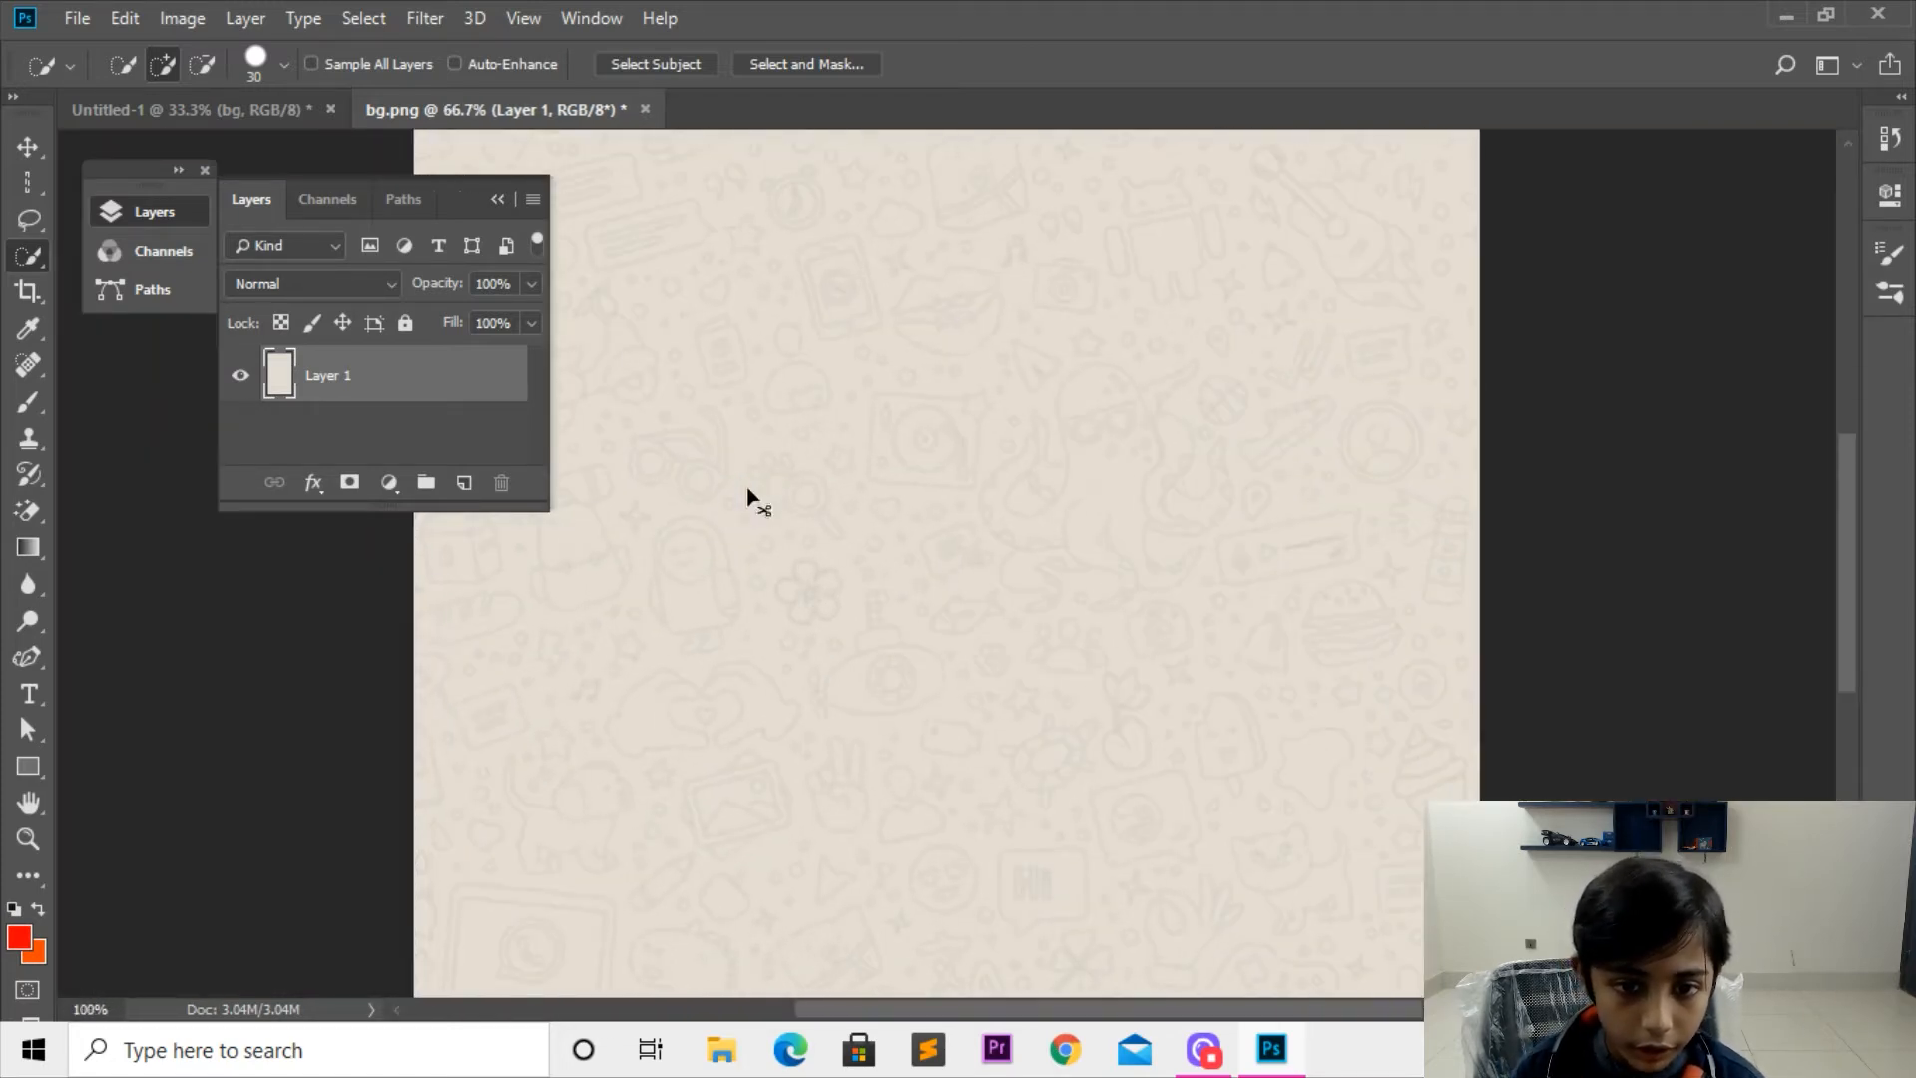
mouse_move(967, 479)
left_mouse_down()
mouse_move(984, 548)
mouse_move(733, 471)
left_mouse_up()
left_click(28, 146)
key("ctrl+d")
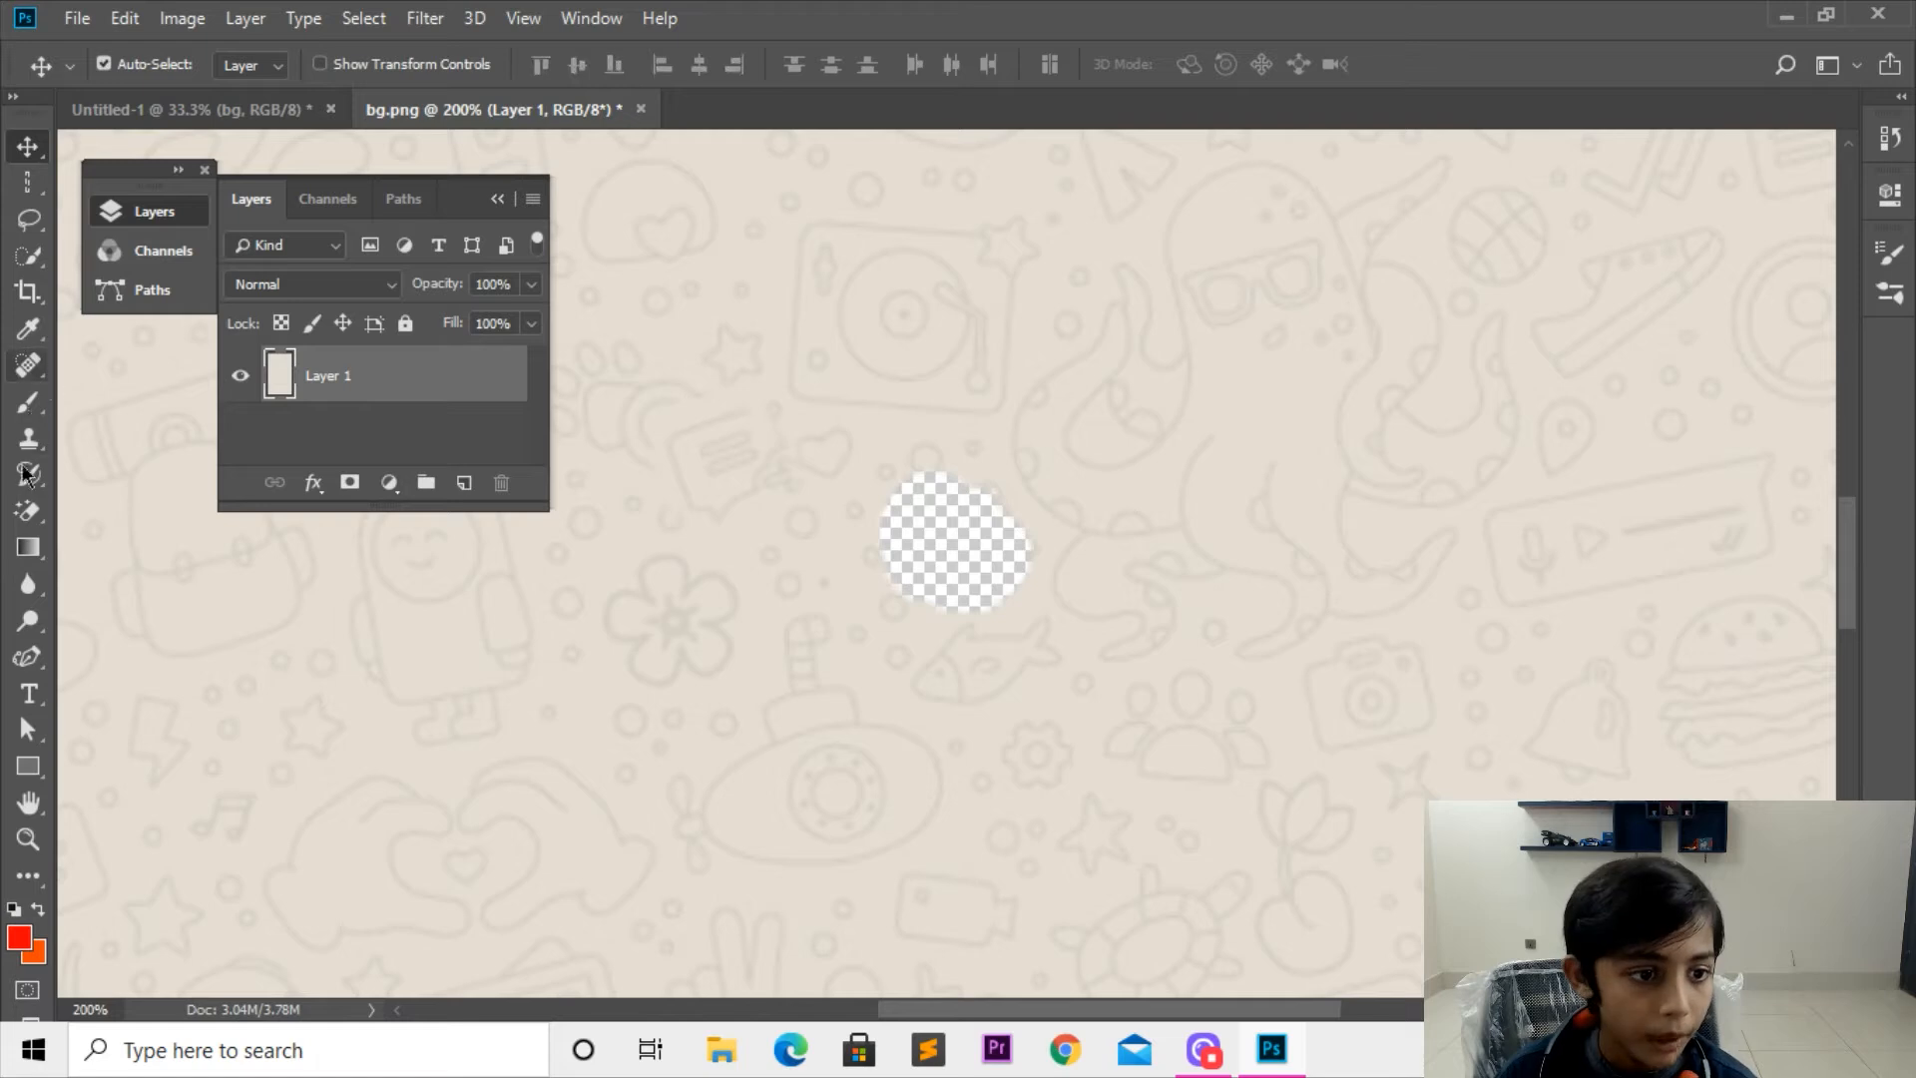
Step: Erase the background around the transparent hole with the Magic Eraser at 30% opacity and inspect it up close
left_click(33, 511)
left_click(978, 603)
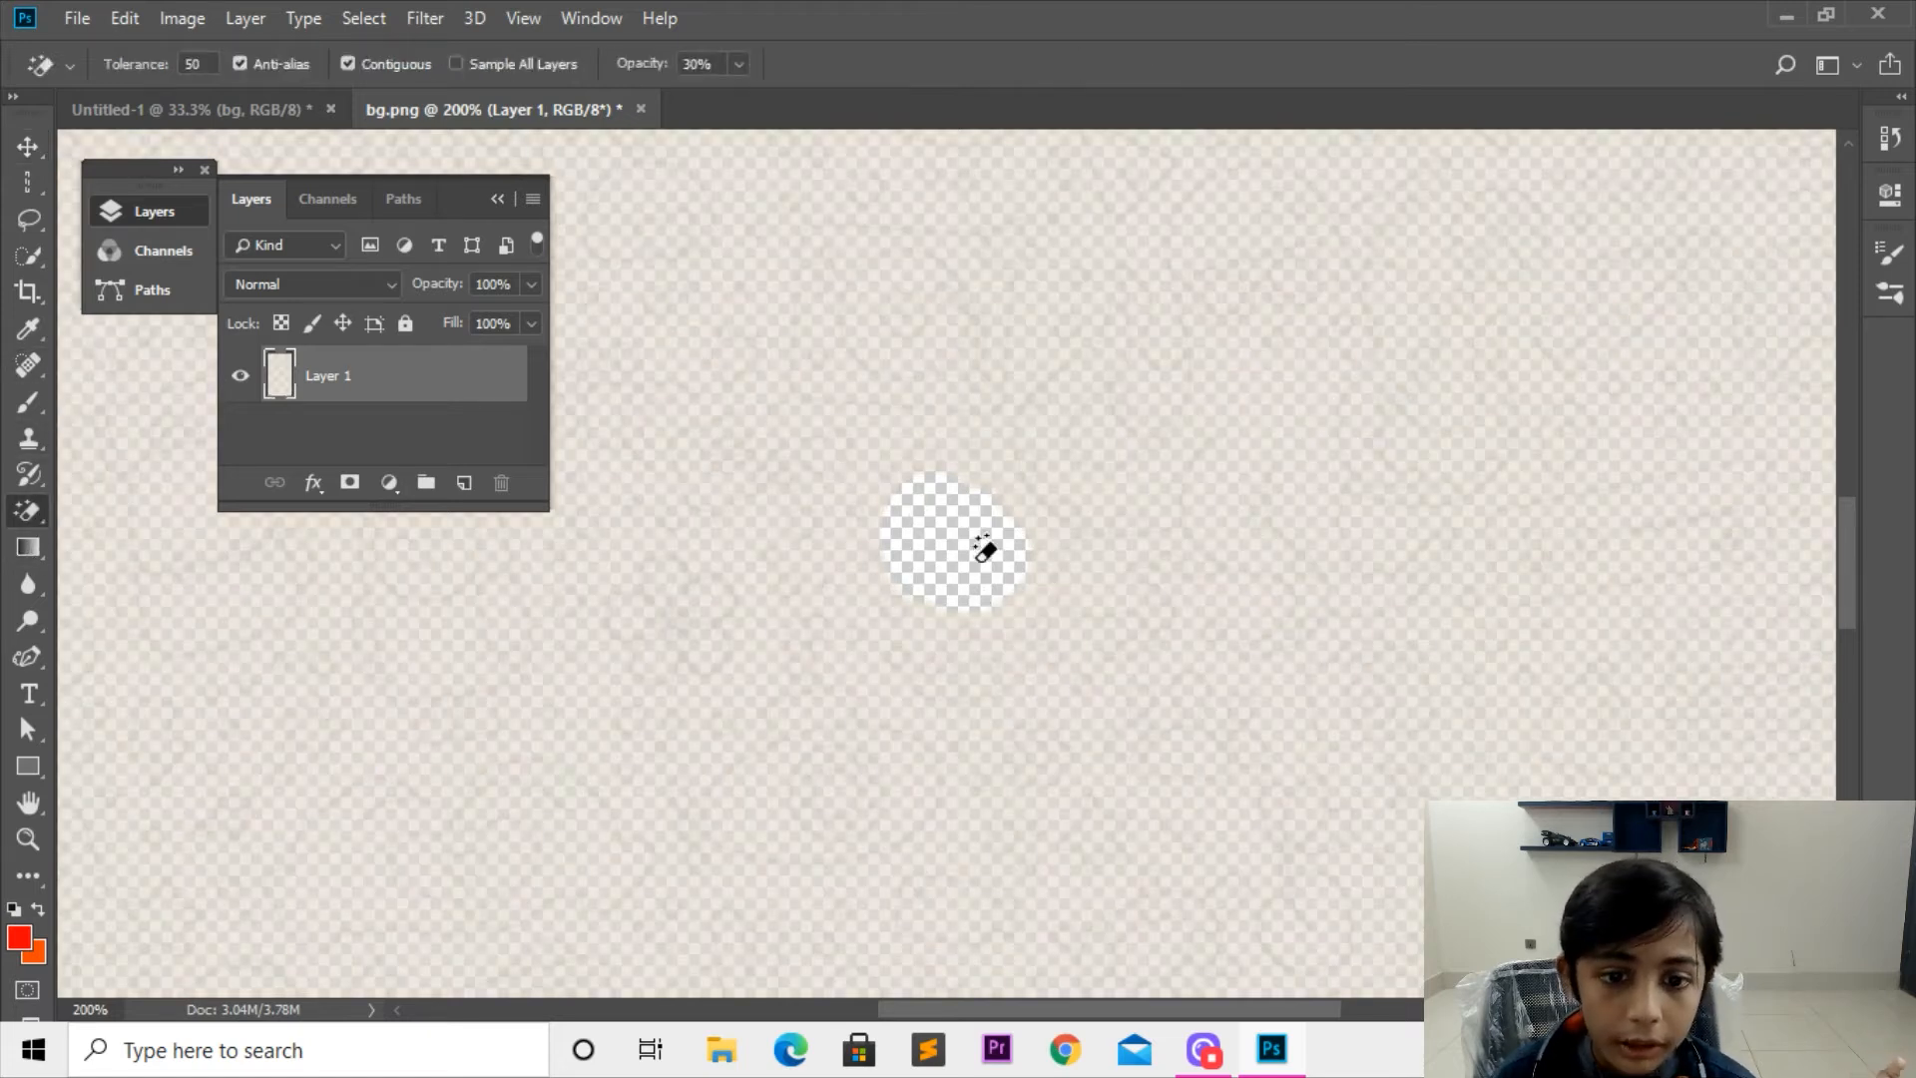
key("ctrl+minus")
key("ctrl+minus")
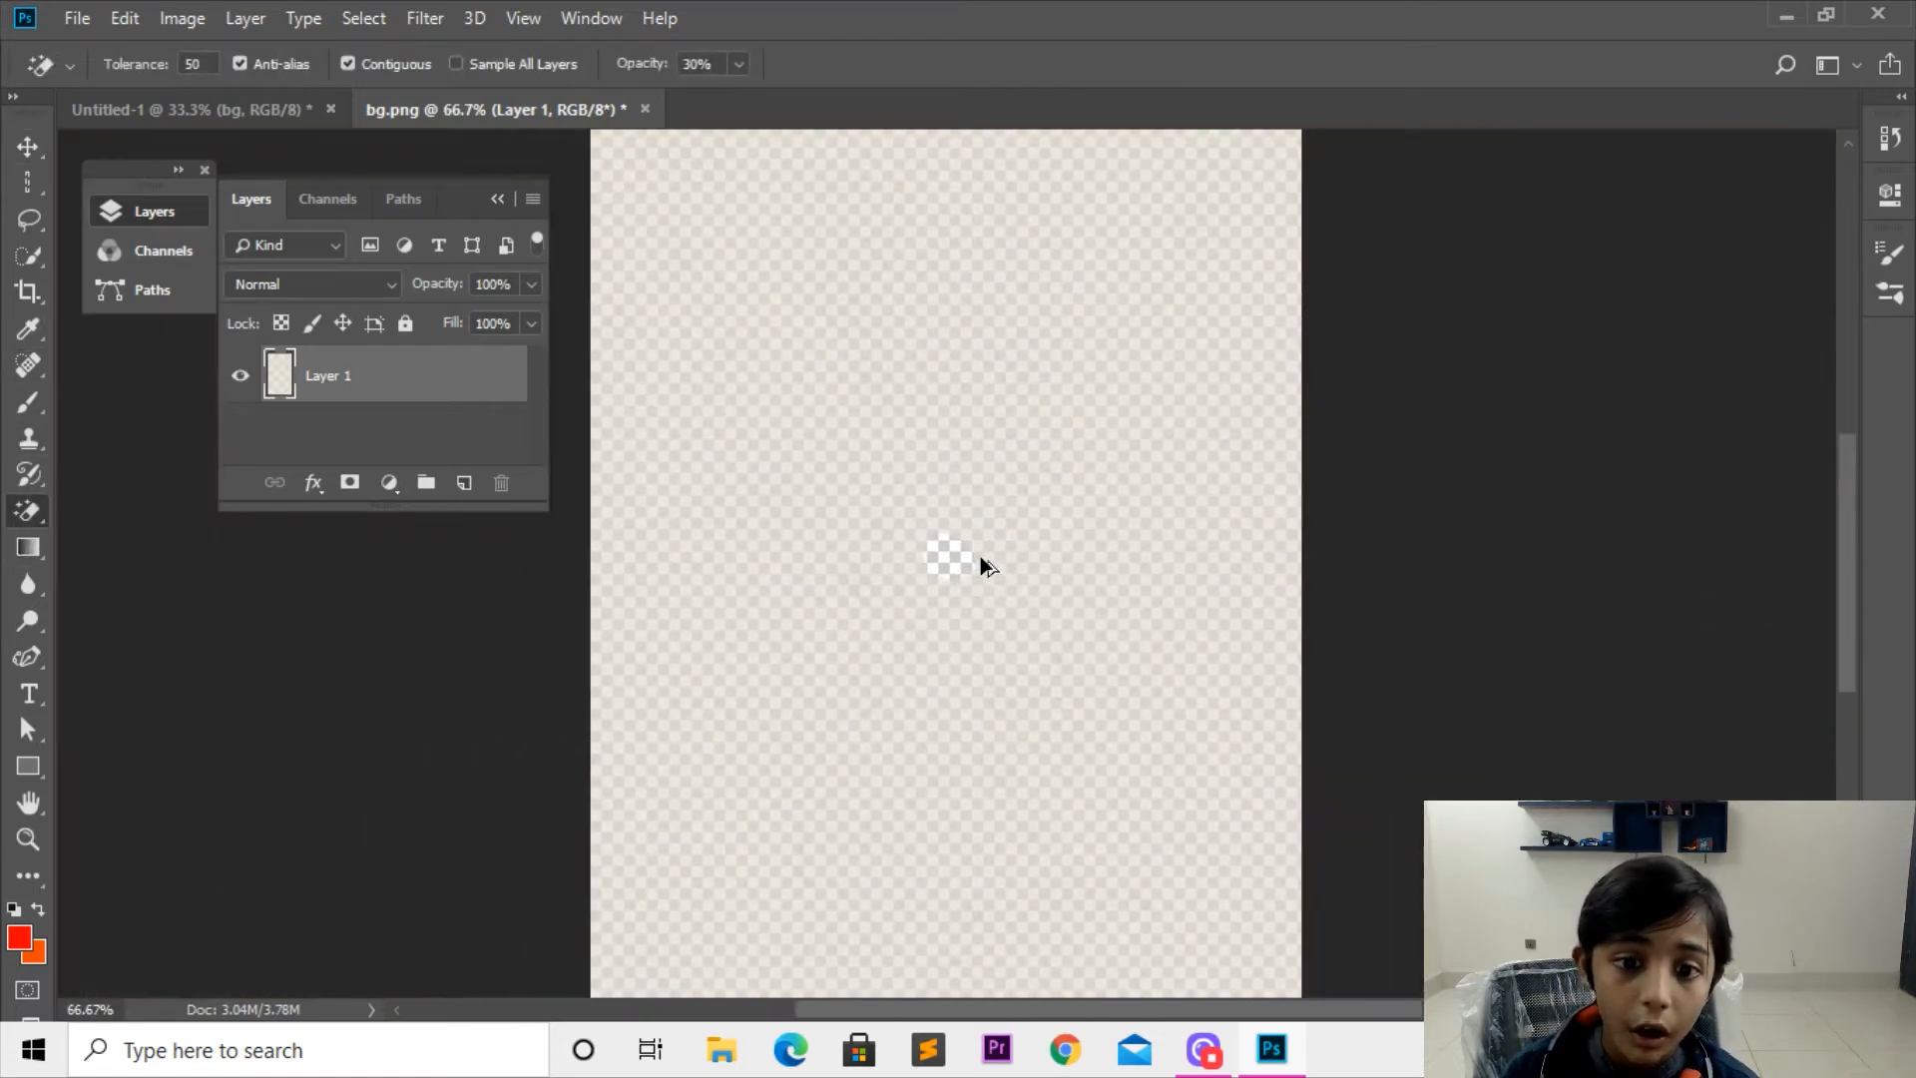
key("ctrl+plus")
key("ctrl+plus")
key("ctrl+plus")
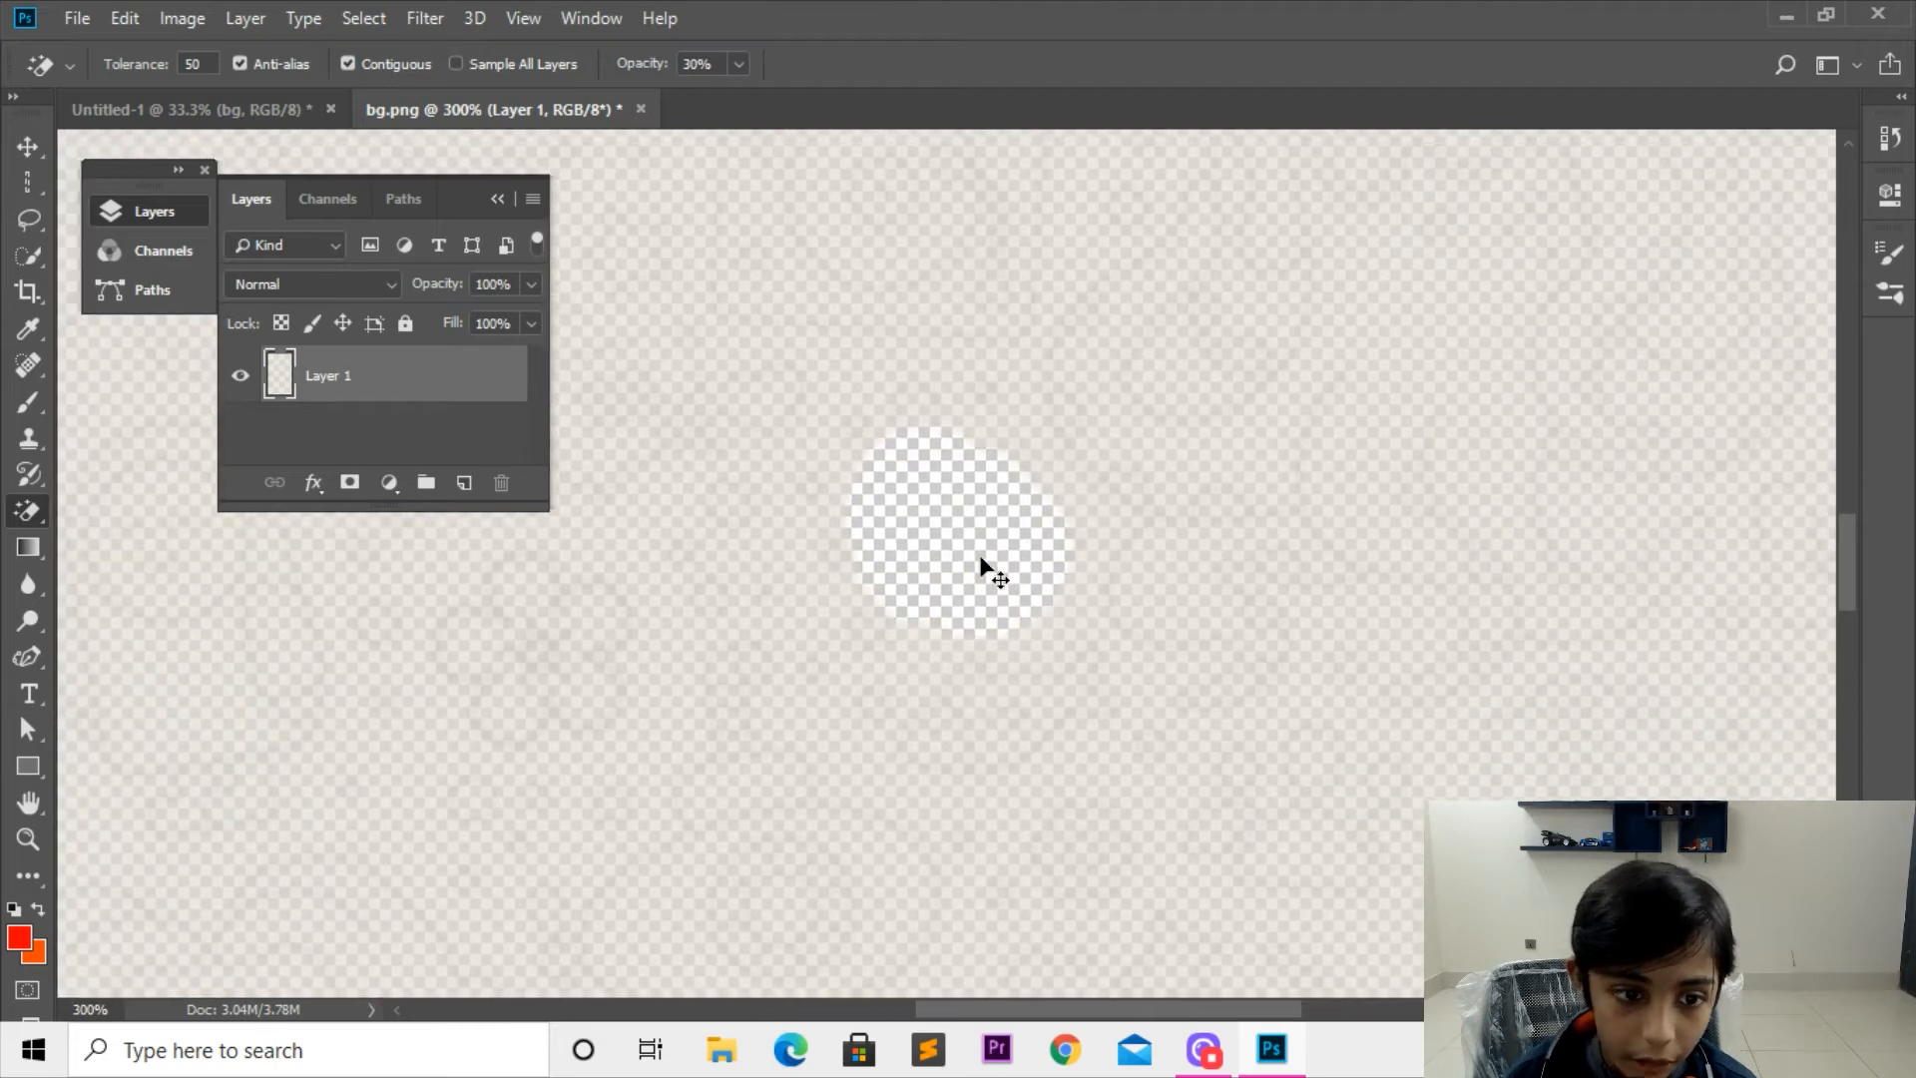
Step: Undo the Magic Eraser change and the patch move to restore the full background
key("ctrl+z")
key("ctrl+z")
key("ctrl+z")
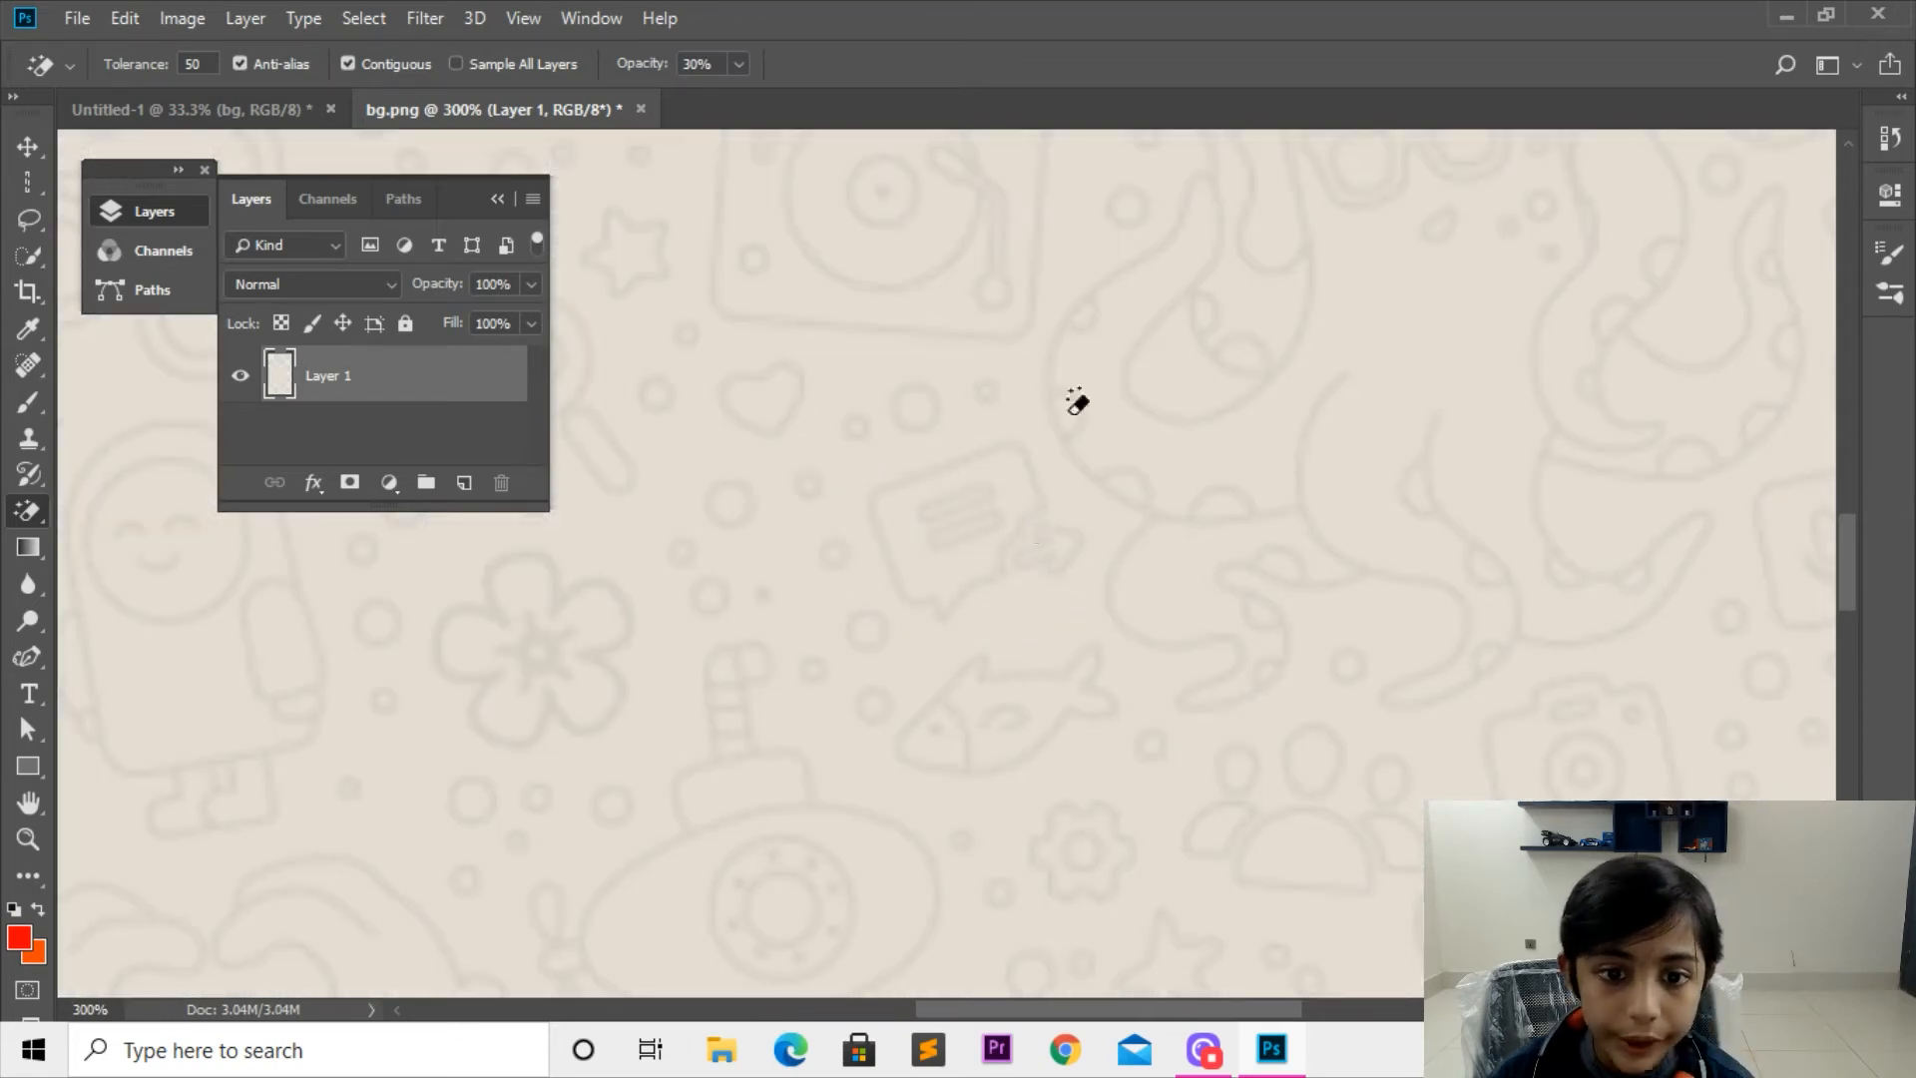
Step: Apply the Magic Eraser at 30% opacity to the intact background
key("ctrl+plus")
key("ctrl+plus")
key("ctrl+minus")
key("ctrl+minus")
key("ctrl+minus")
key("ctrl+minus")
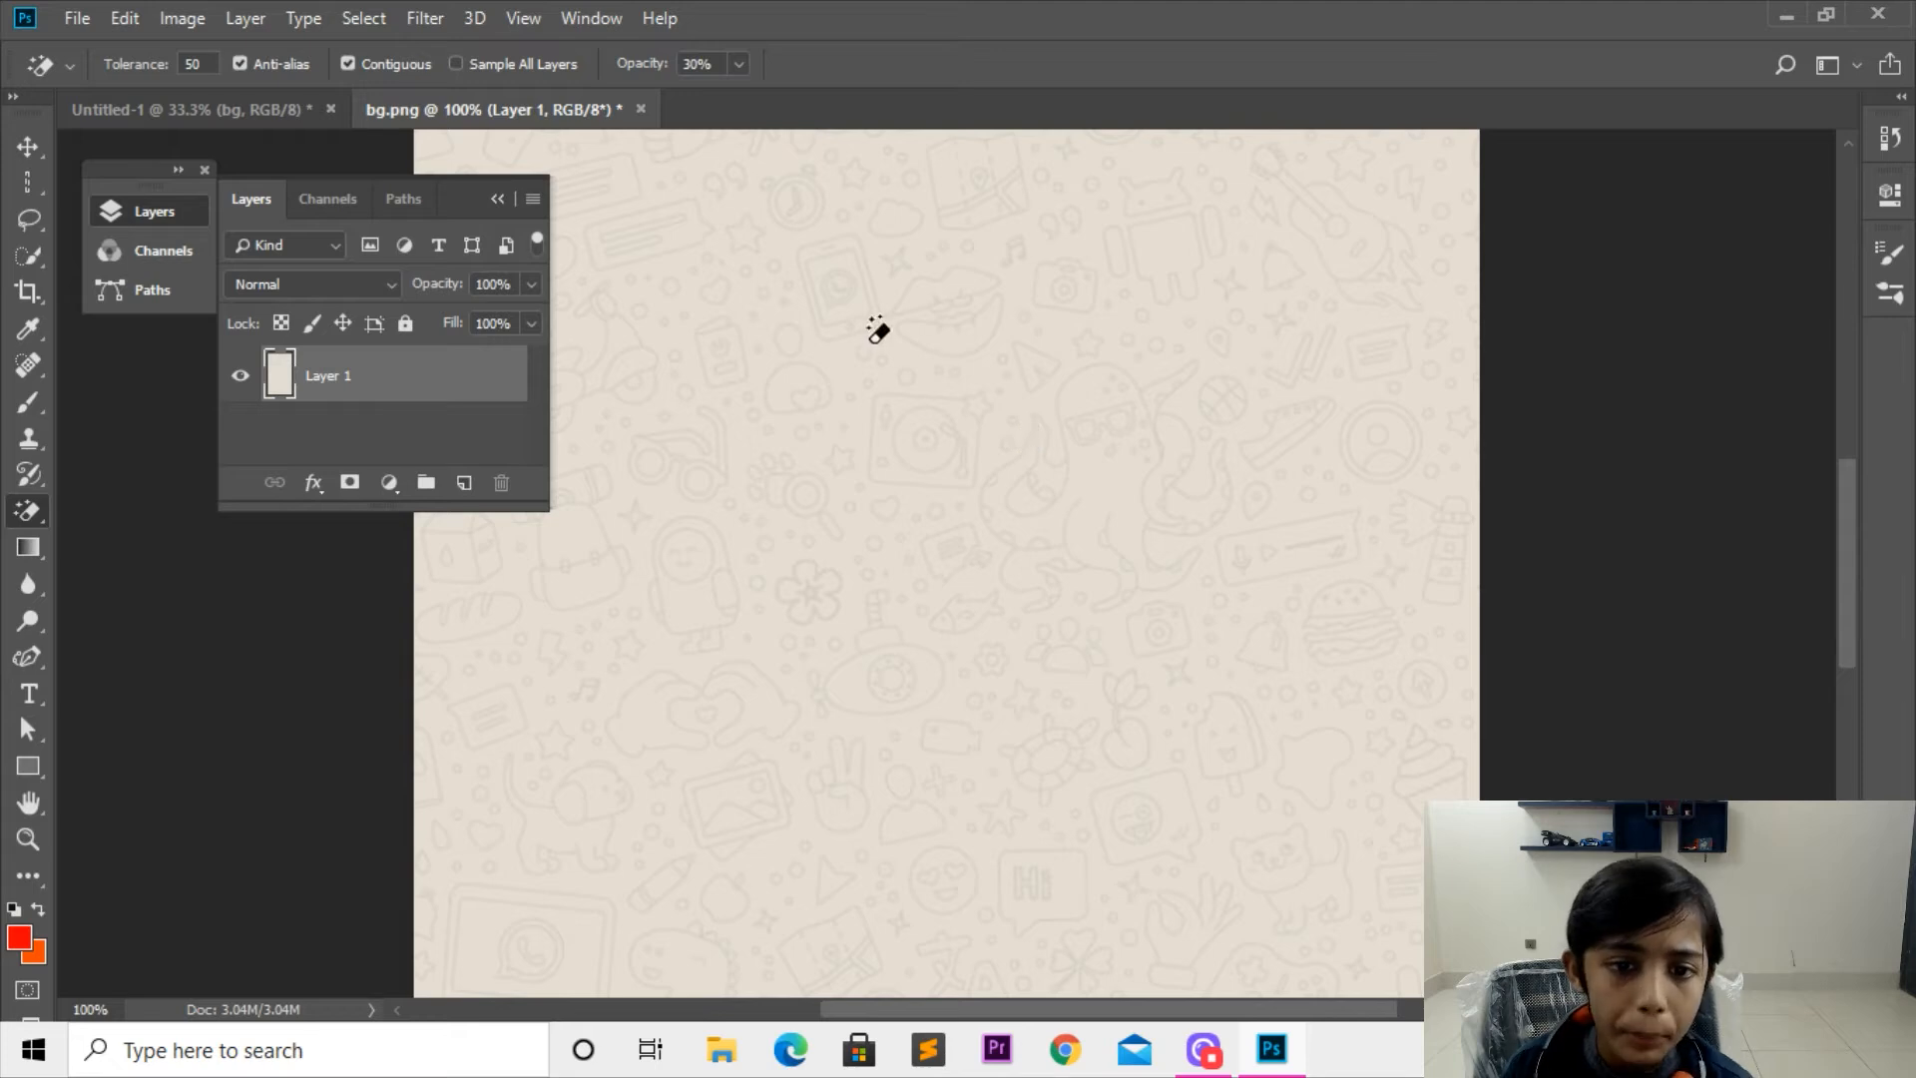
left_click(912, 424)
Step: Examine the partly erased background for its transparency at several zoom levels
key("ctrl+plus")
key("ctrl+plus")
key("ctrl+plus")
key("ctrl+plus")
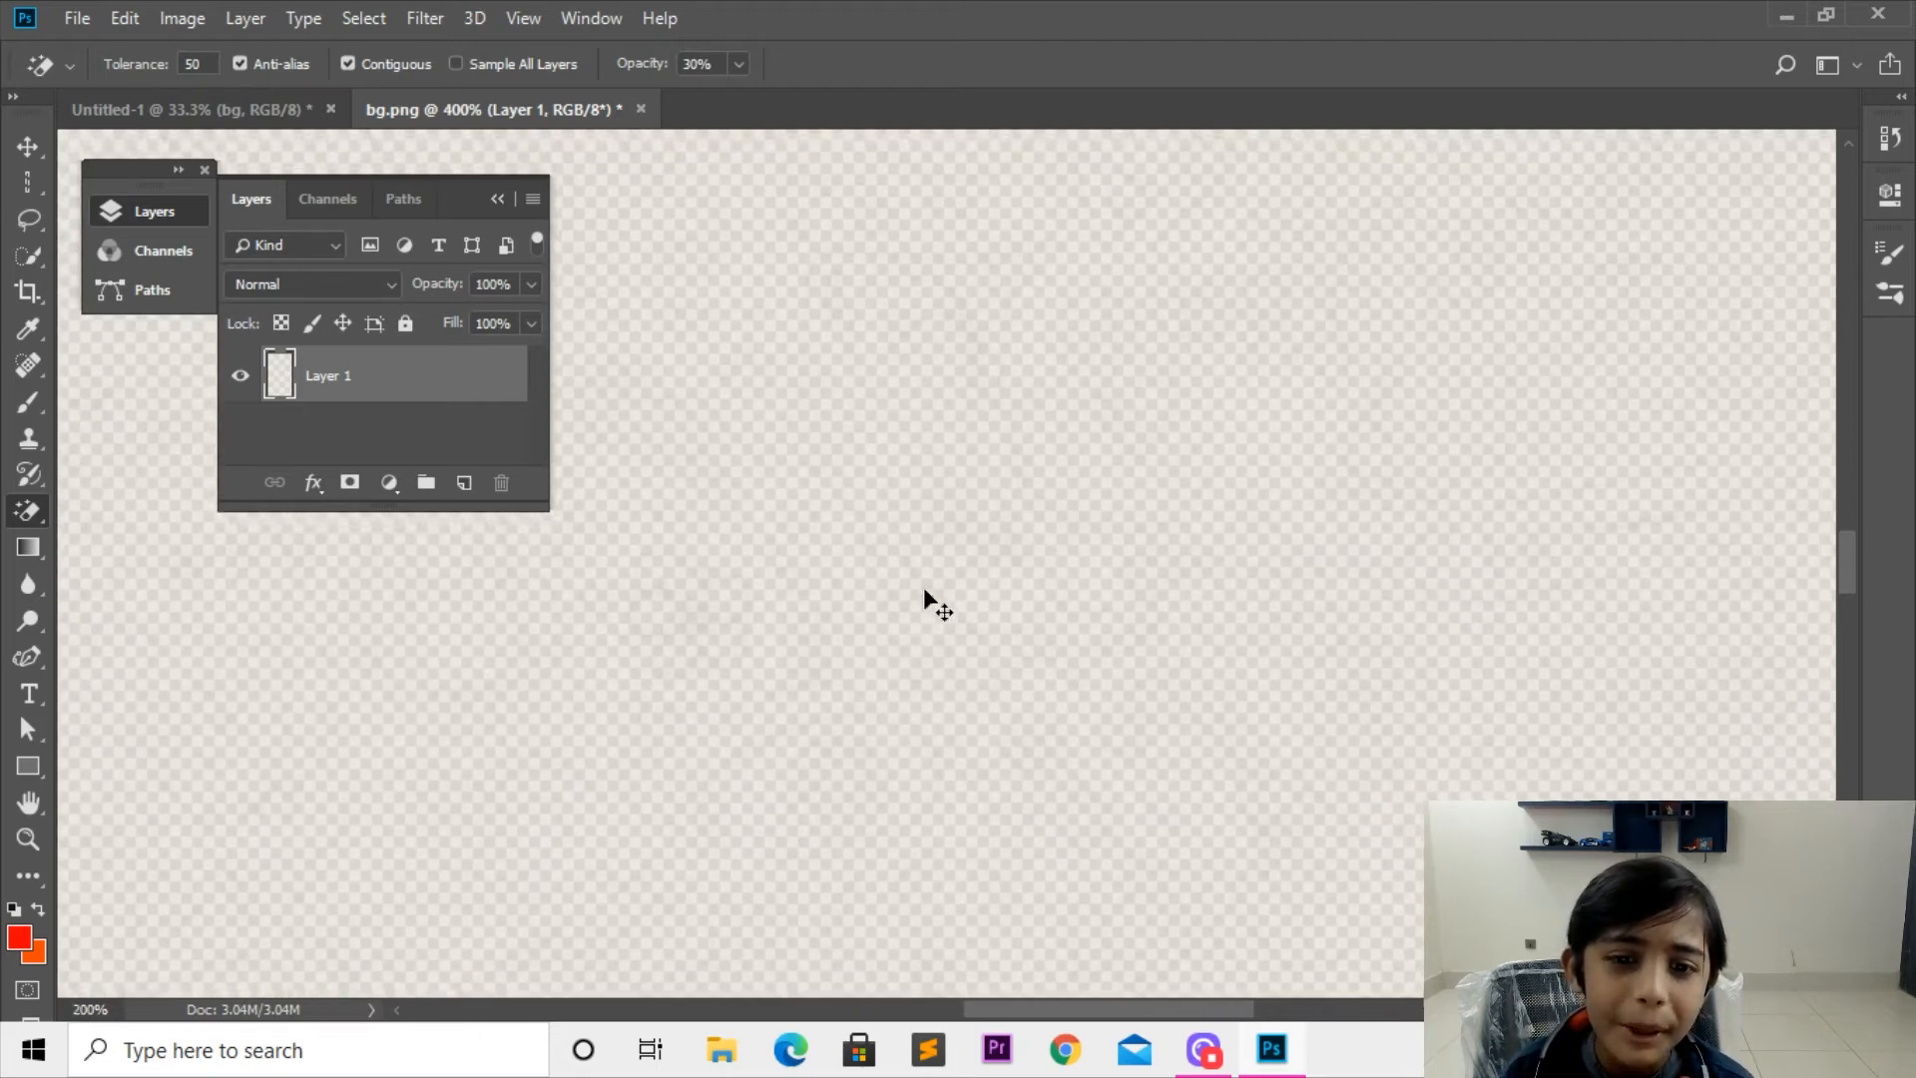
key("ctrl+minus")
key("ctrl+minus")
key("ctrl+minus")
key("ctrl+minus")
key("ctrl+minus")
key("ctrl+plus")
key("ctrl+plus")
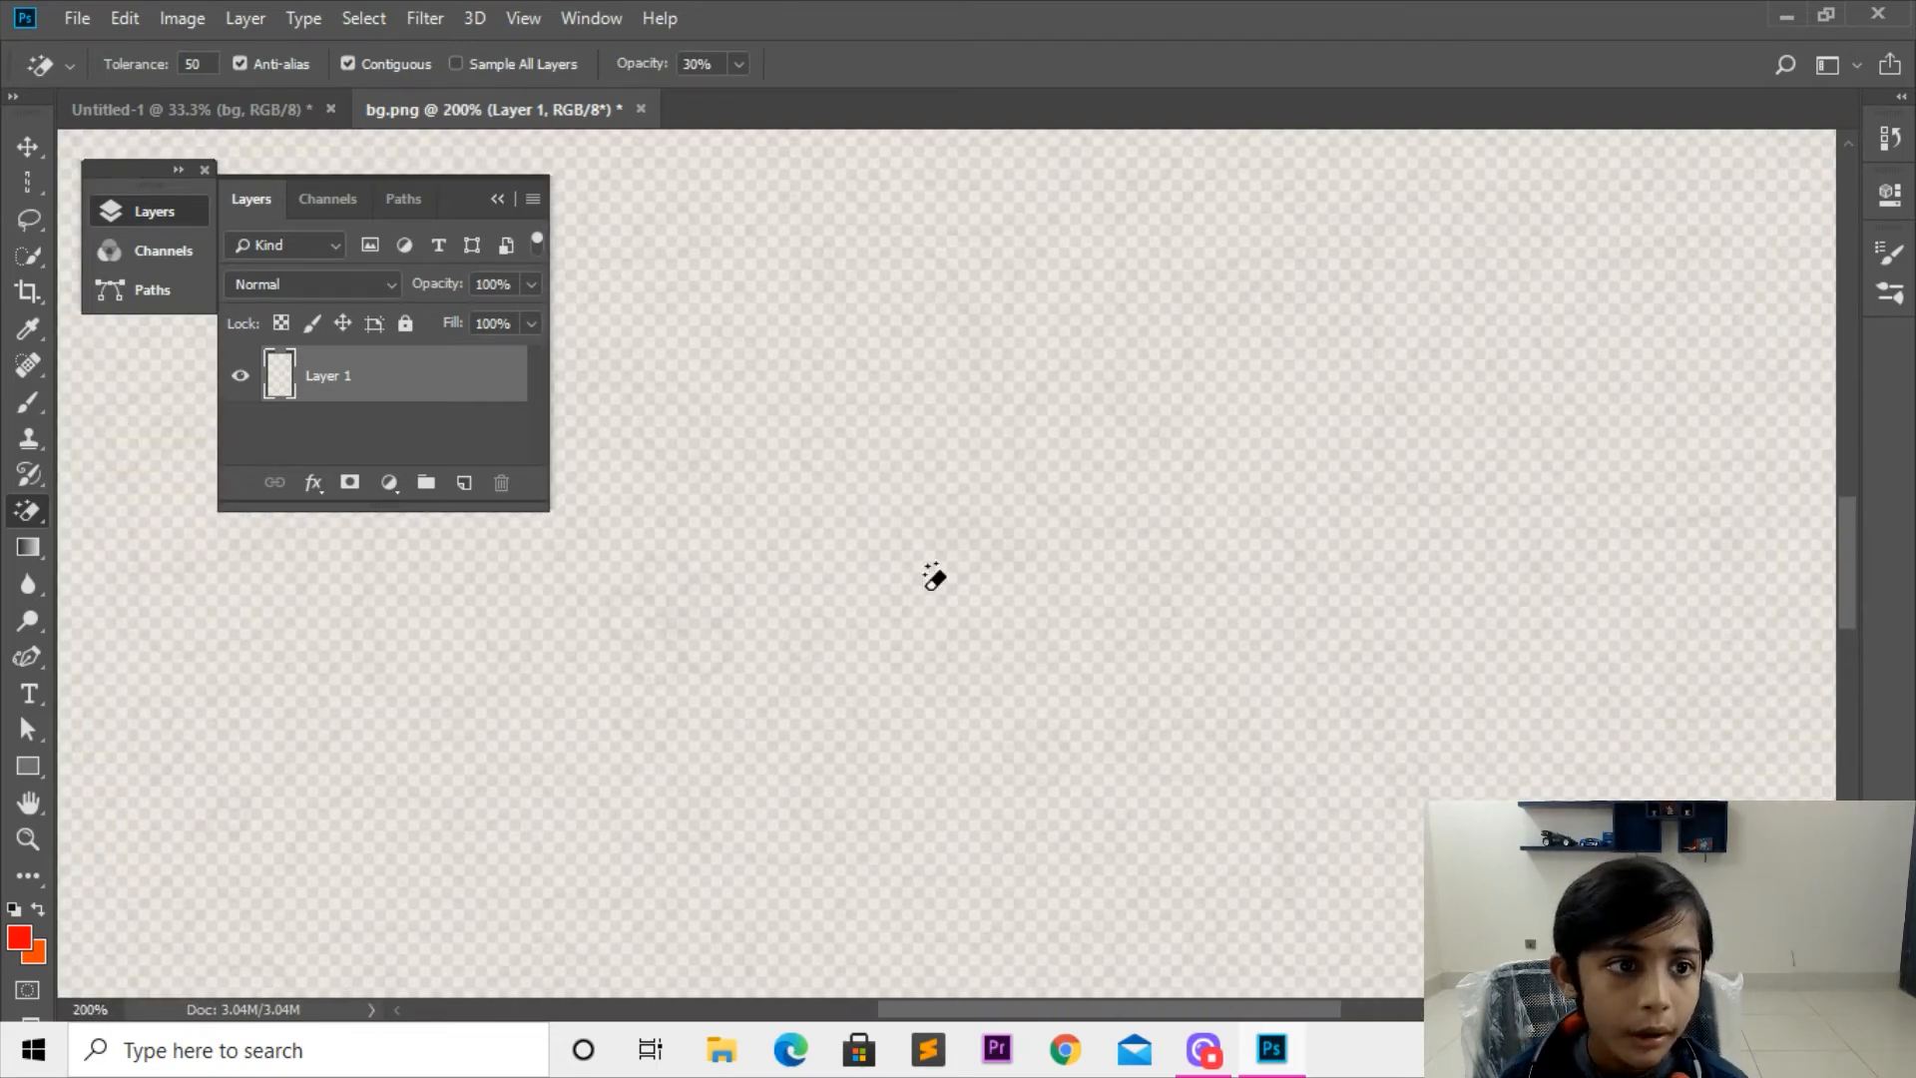
key("ctrl+plus")
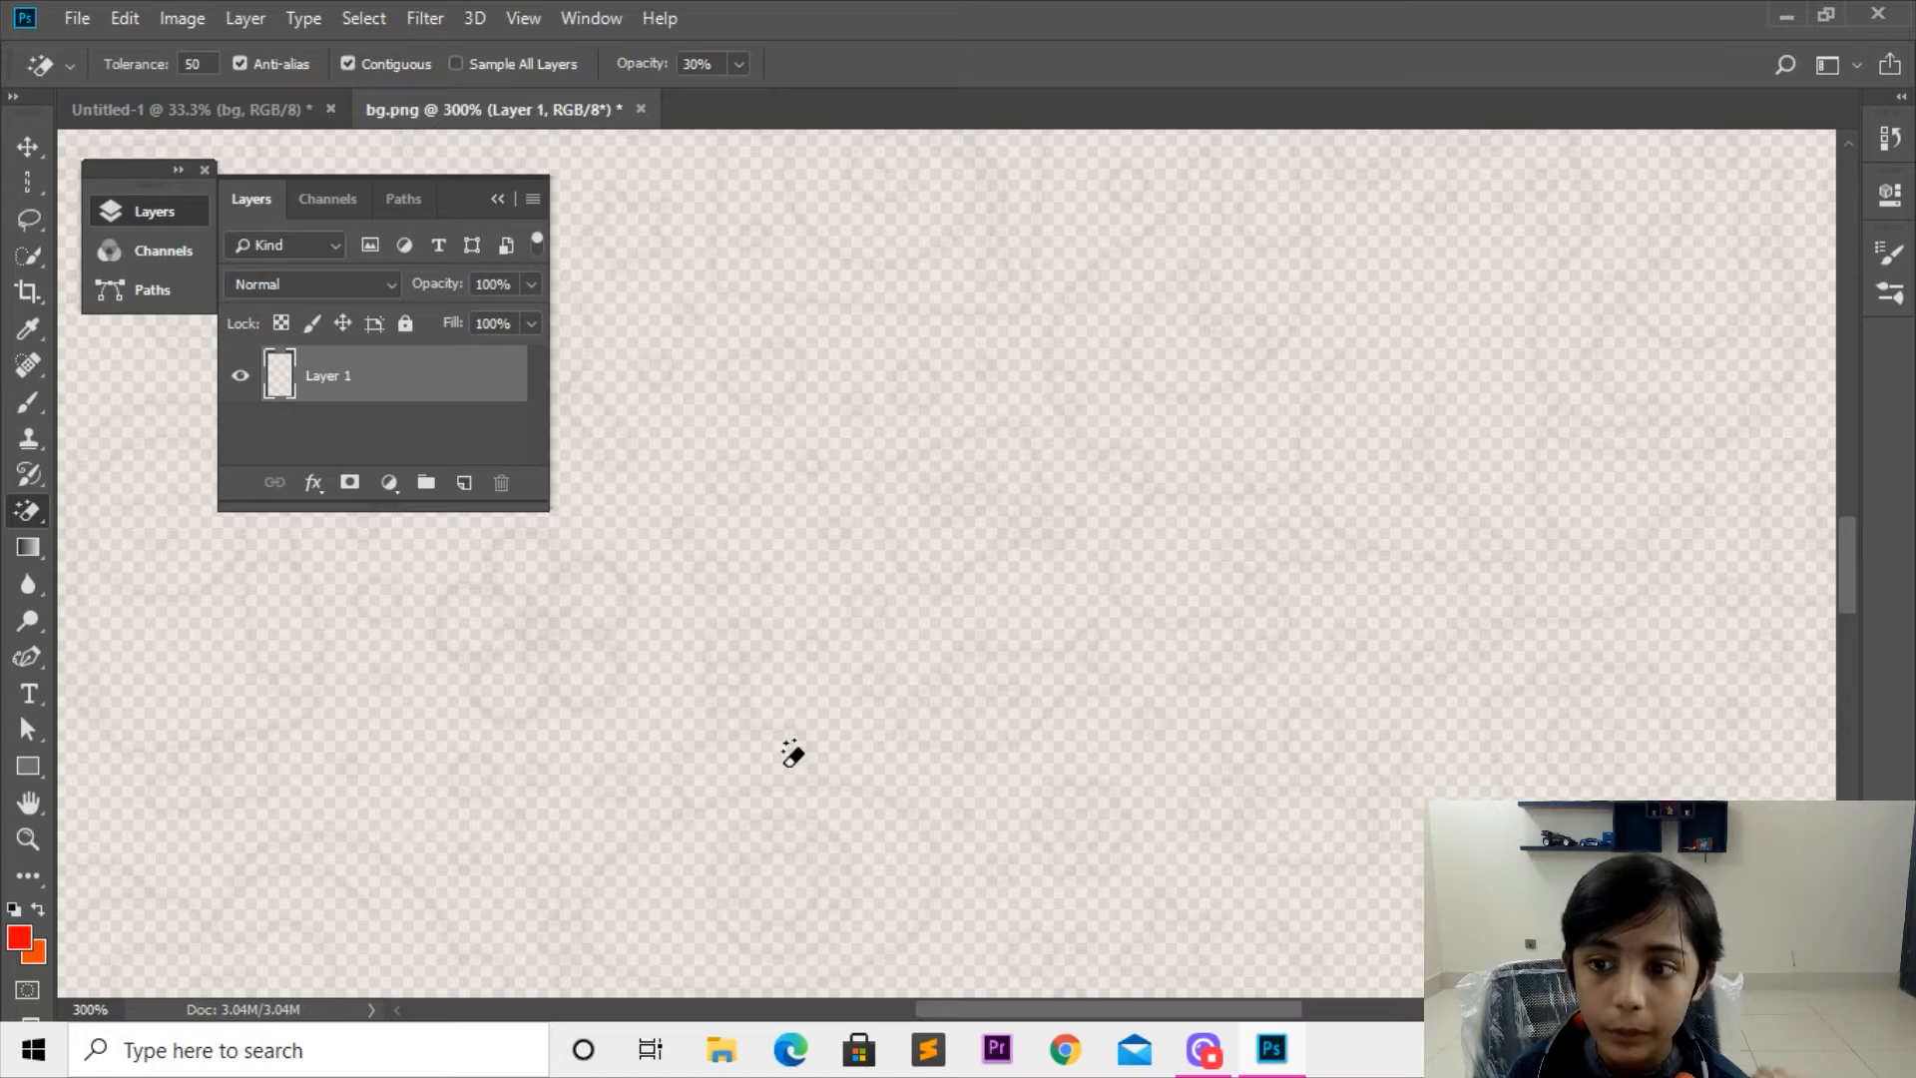
key("ctrl+minus")
key("ctrl+minus")
key("ctrl+minus")
key("ctrl+minus")
key("ctrl+minus")
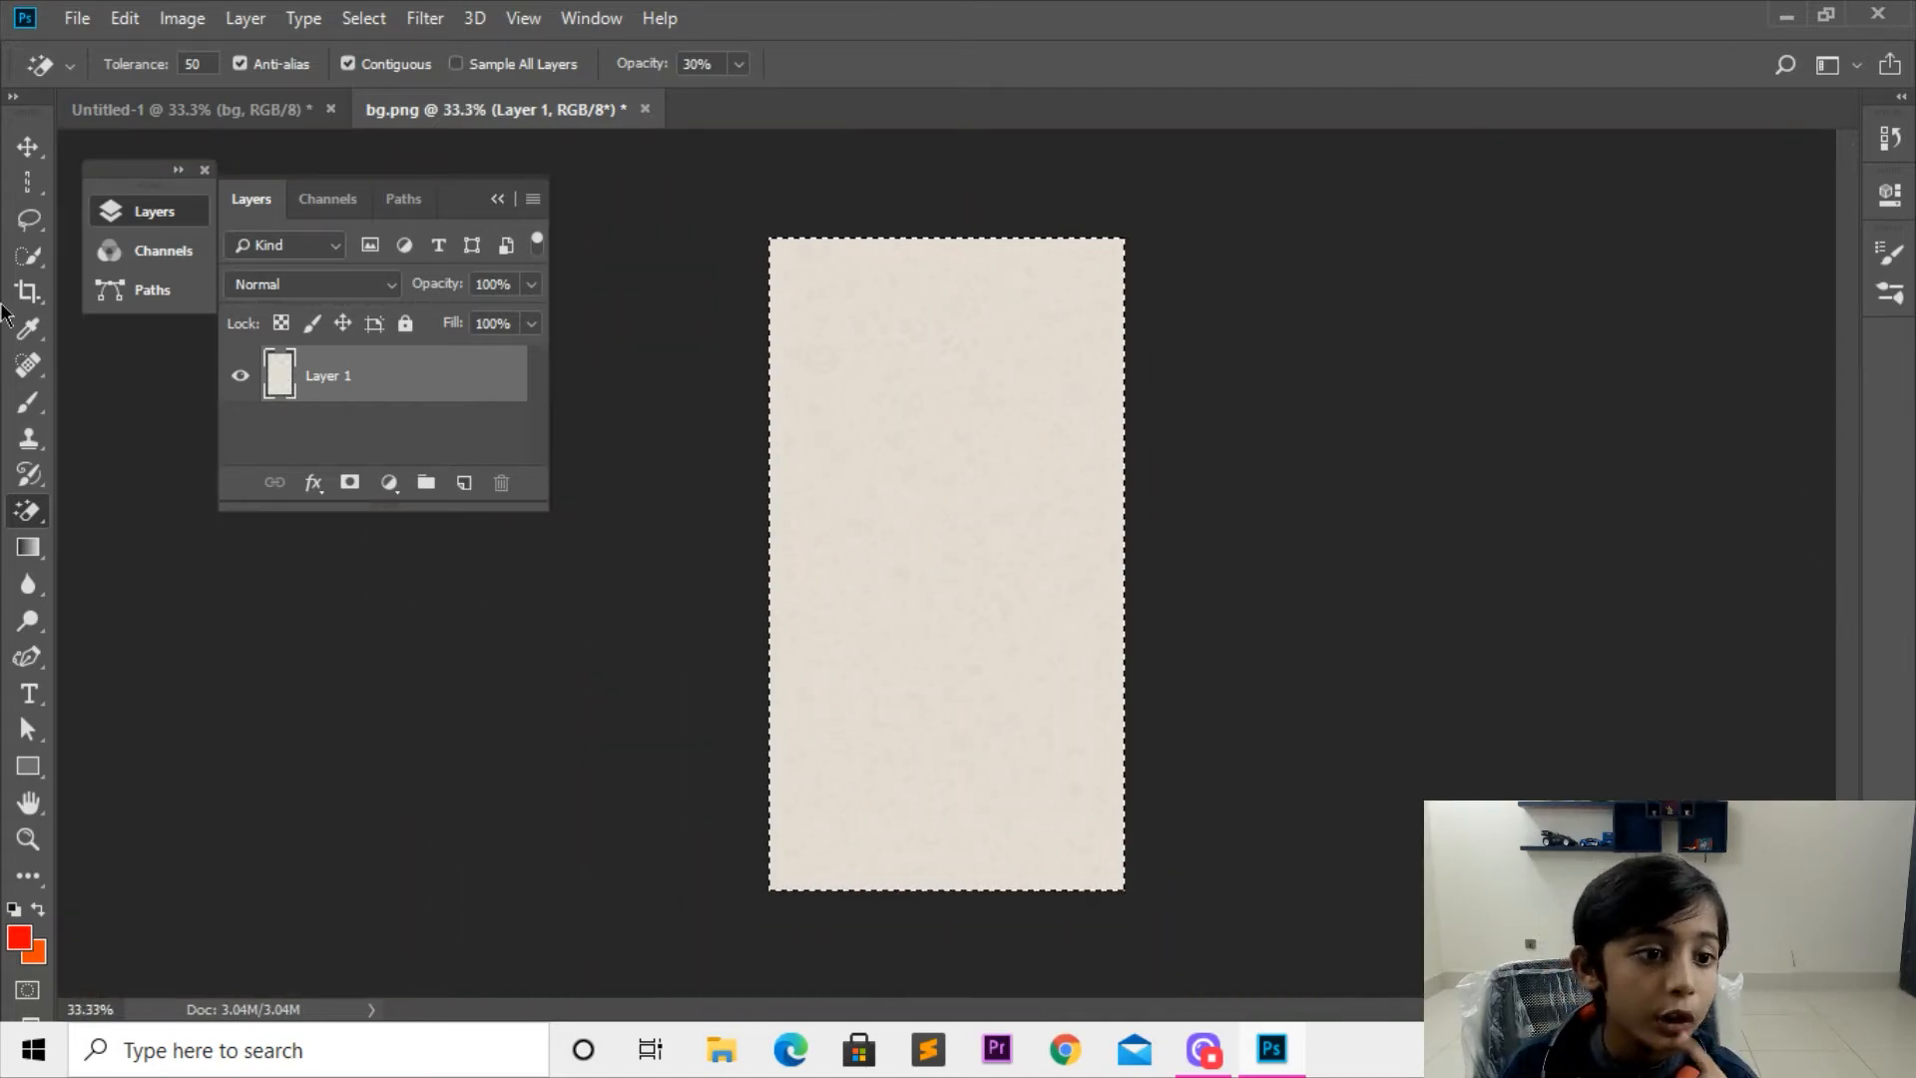
Step: Quick-select a diagonal streak in the canvas's upper half, move it down to the middle, and deselect it
left_click(29, 261)
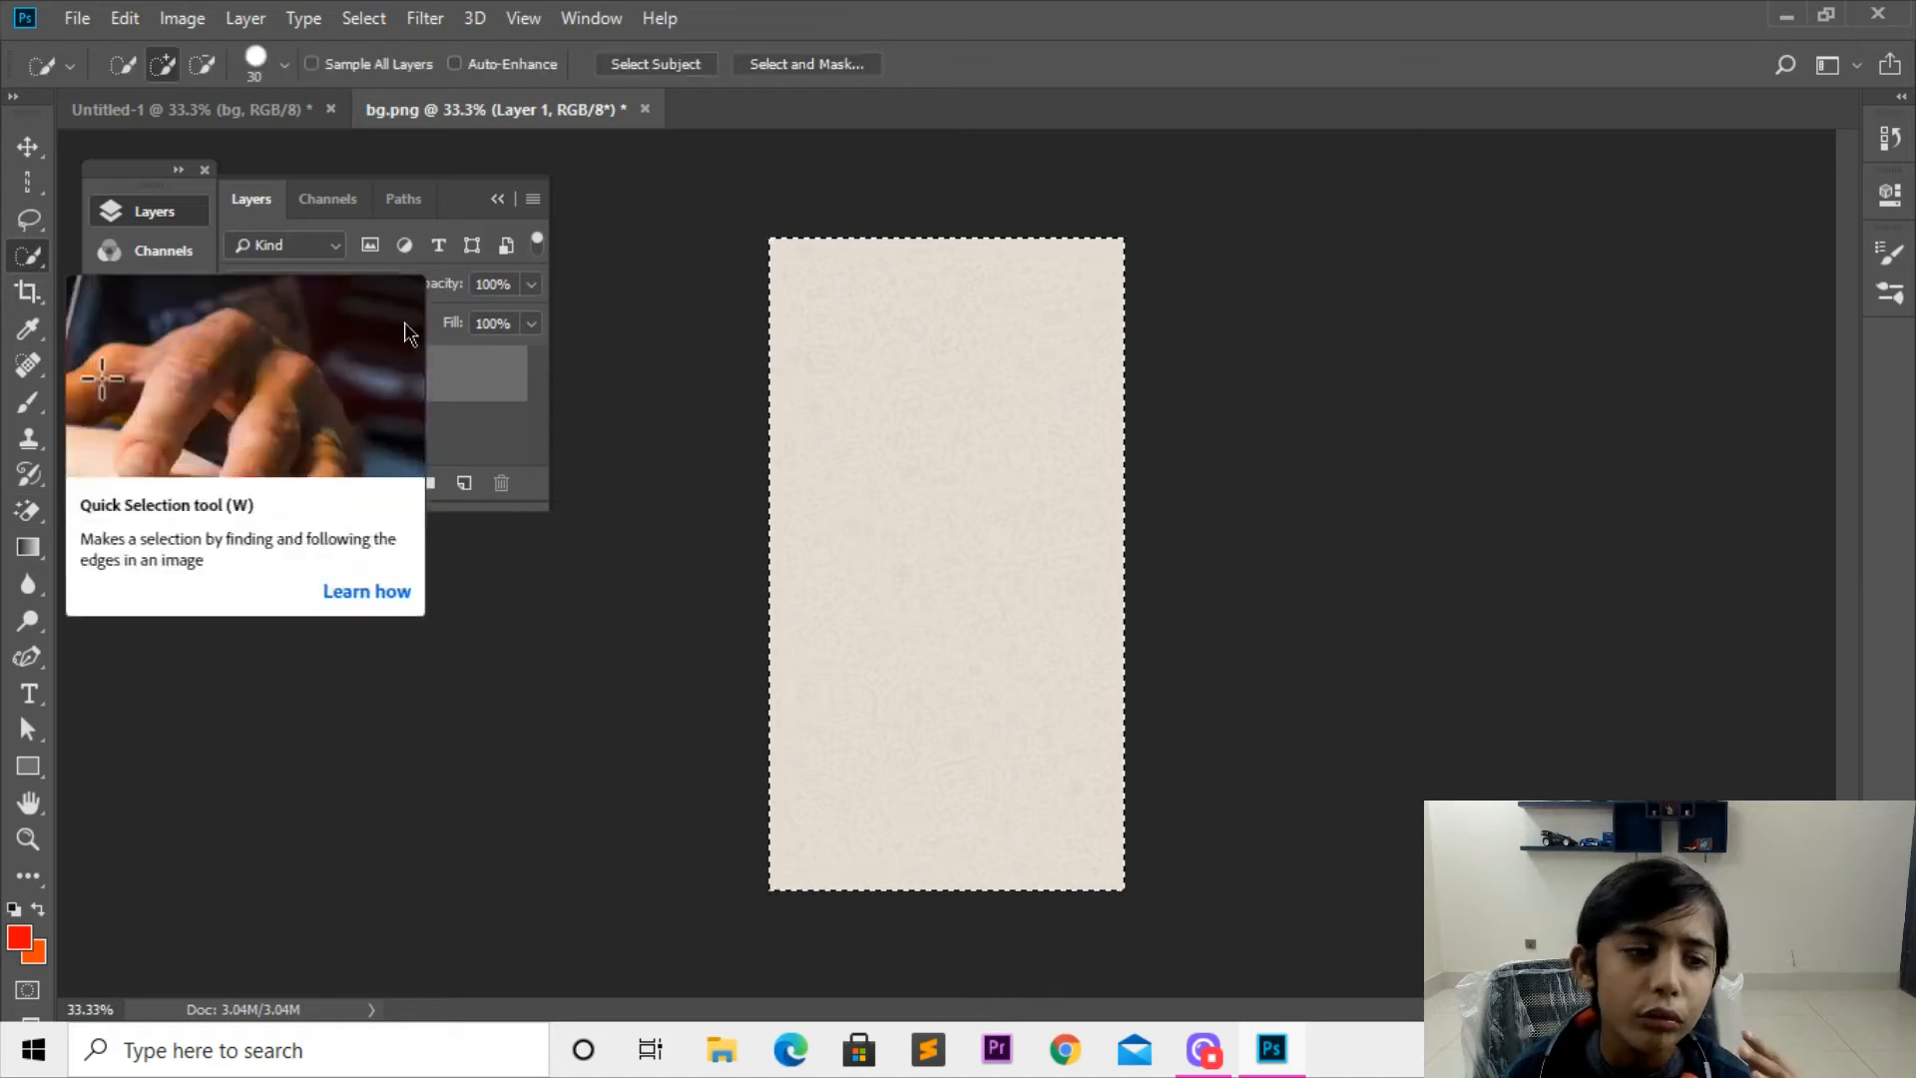
mouse_move(941, 350)
left_mouse_down()
mouse_move(898, 432)
mouse_move(906, 523)
mouse_move(883, 594)
left_mouse_up()
left_click(28, 146)
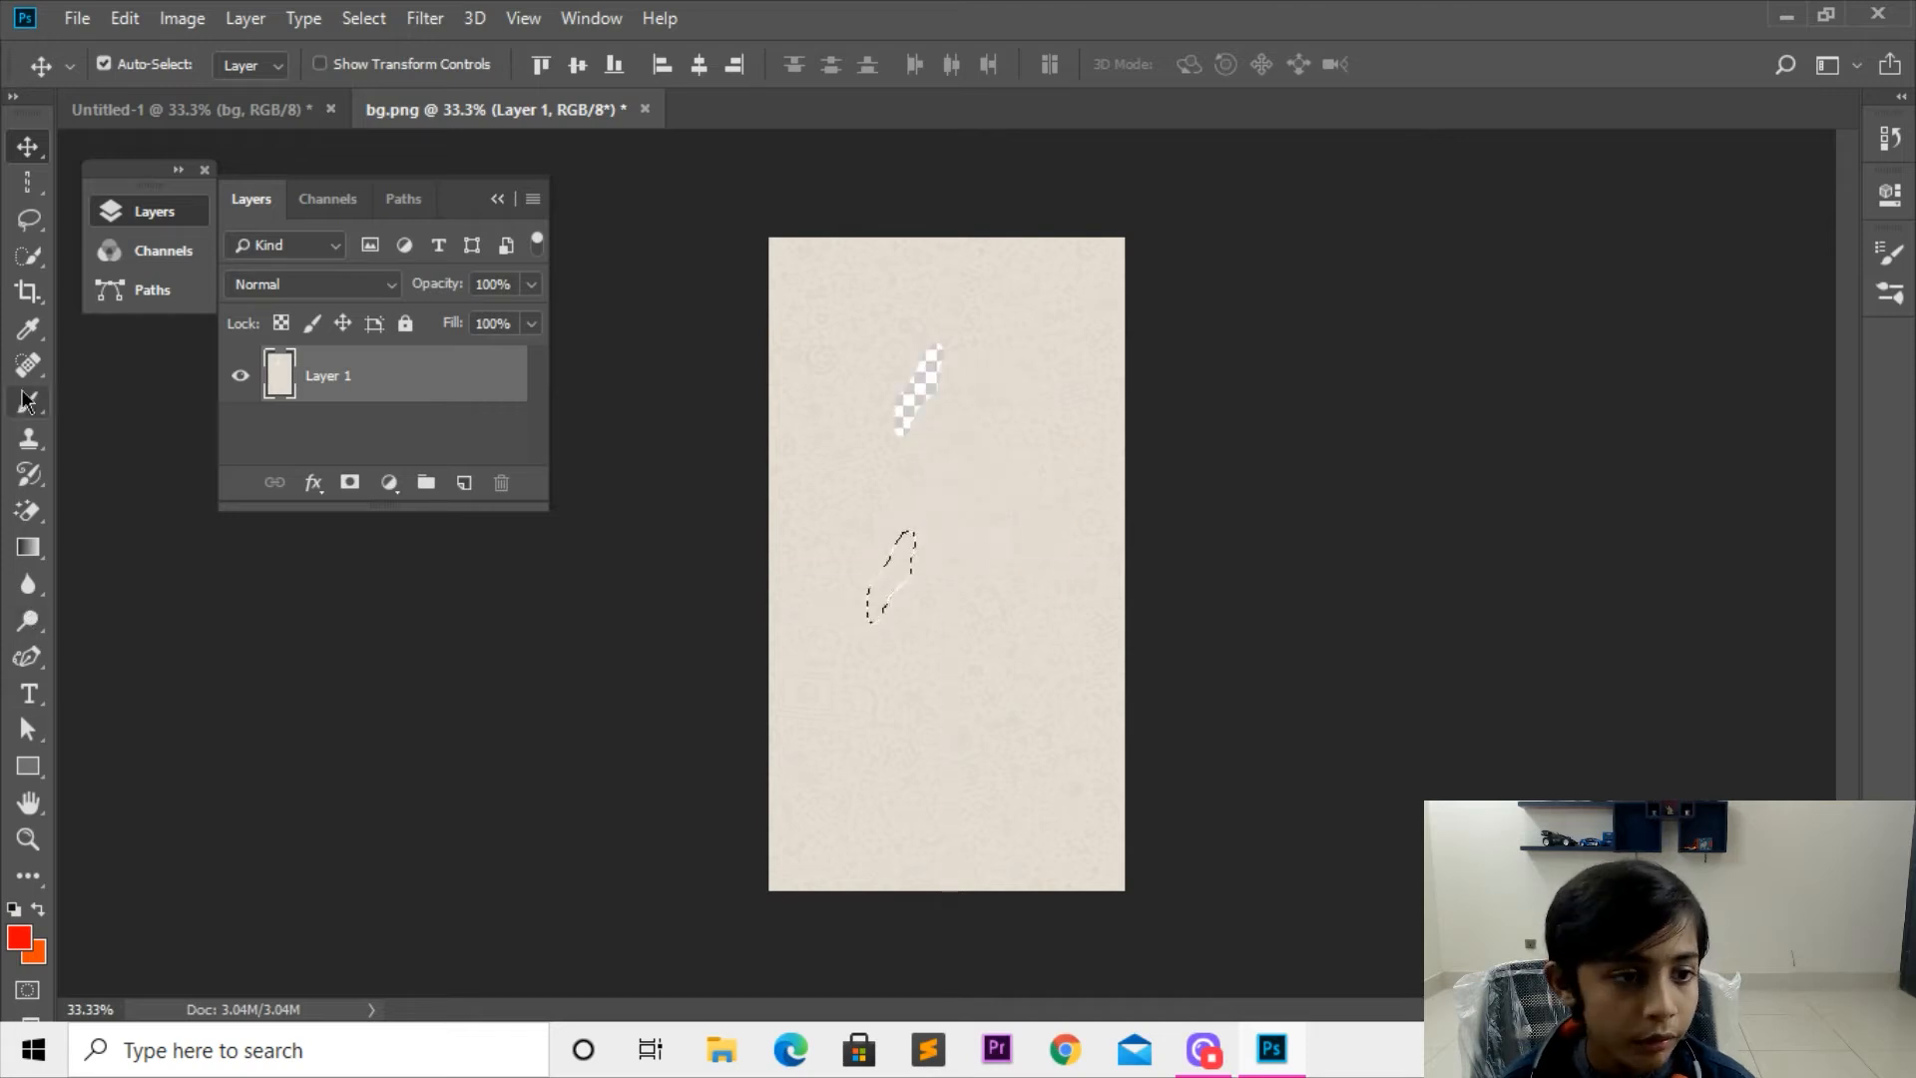
left_click(28, 220)
key("ctrl+d")
Step: Quick-select a diagonal streak in the canvas's lower half, move it up and to the left, and deselect it
left_click(28, 255)
left_click_drag(1005, 647, 903, 764)
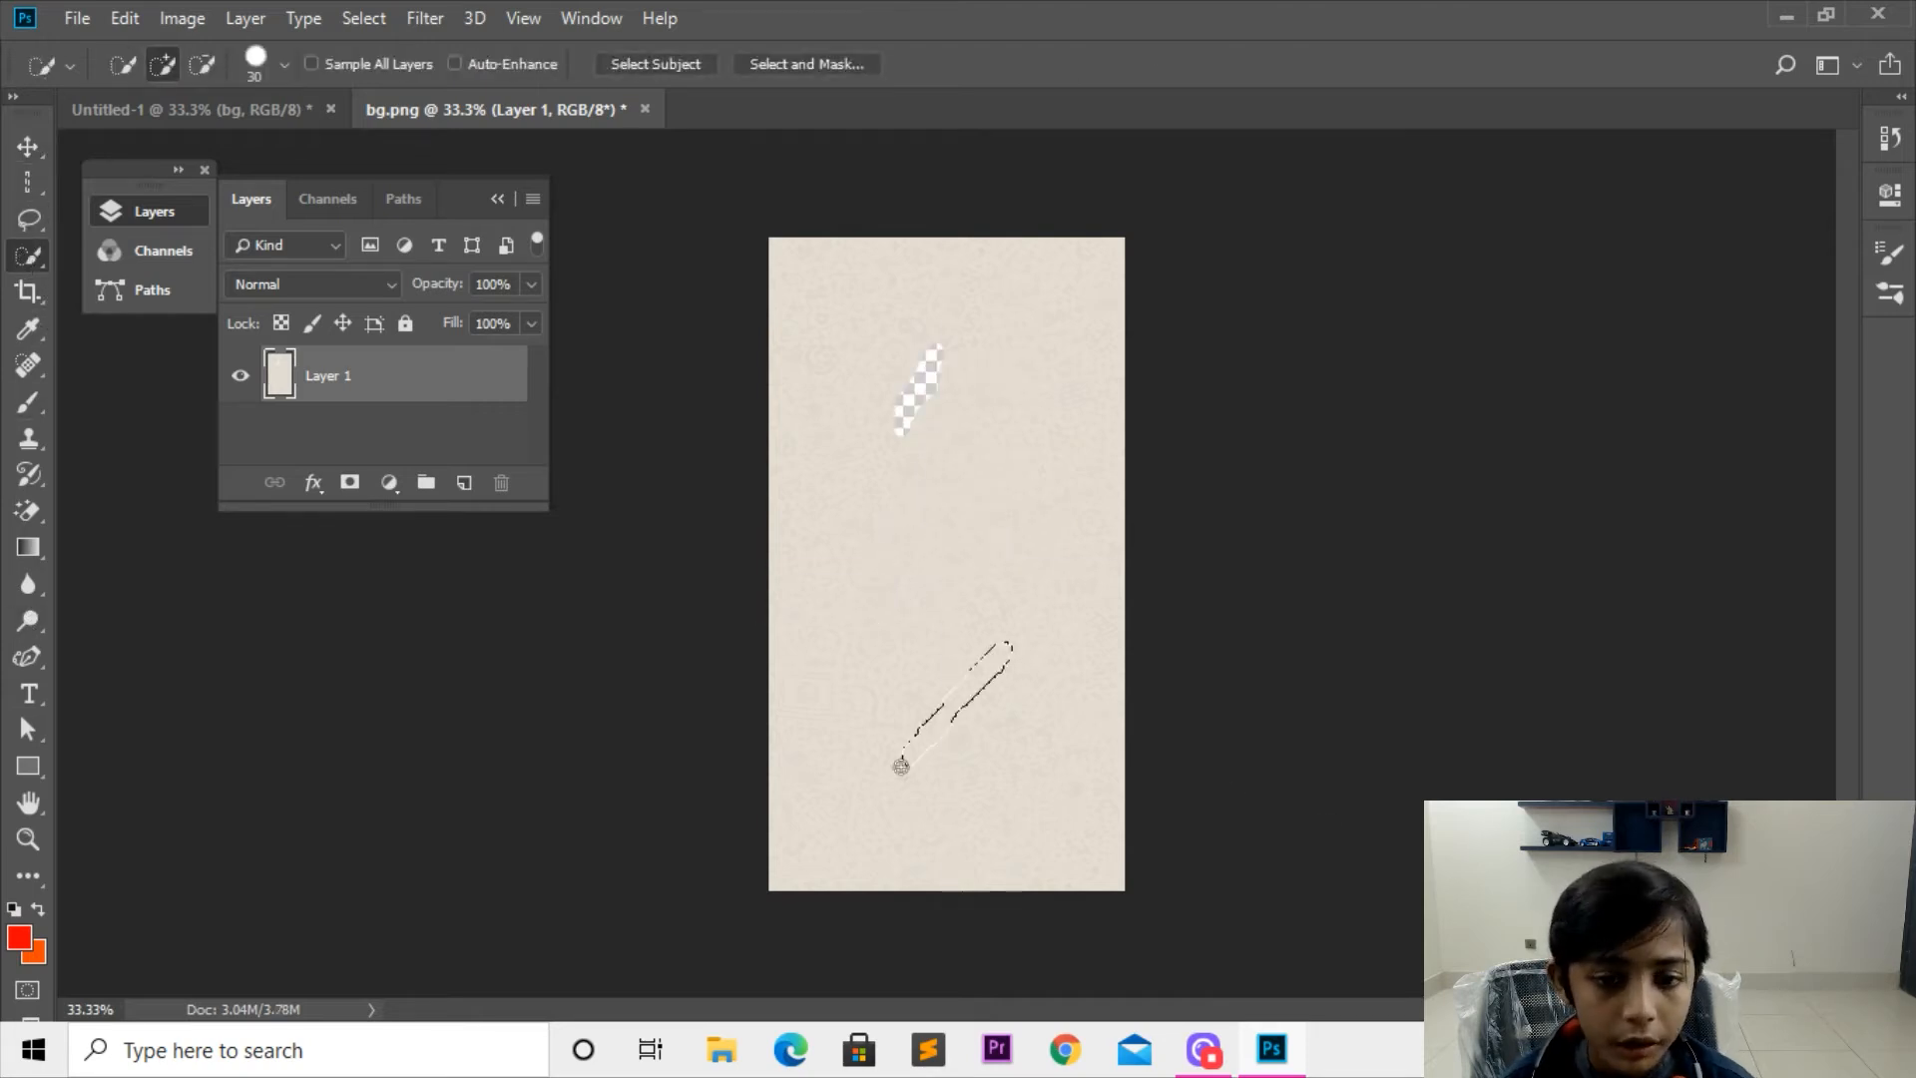
left_click(28, 147)
left_click_drag(983, 689, 928, 598)
key("ctrl+z")
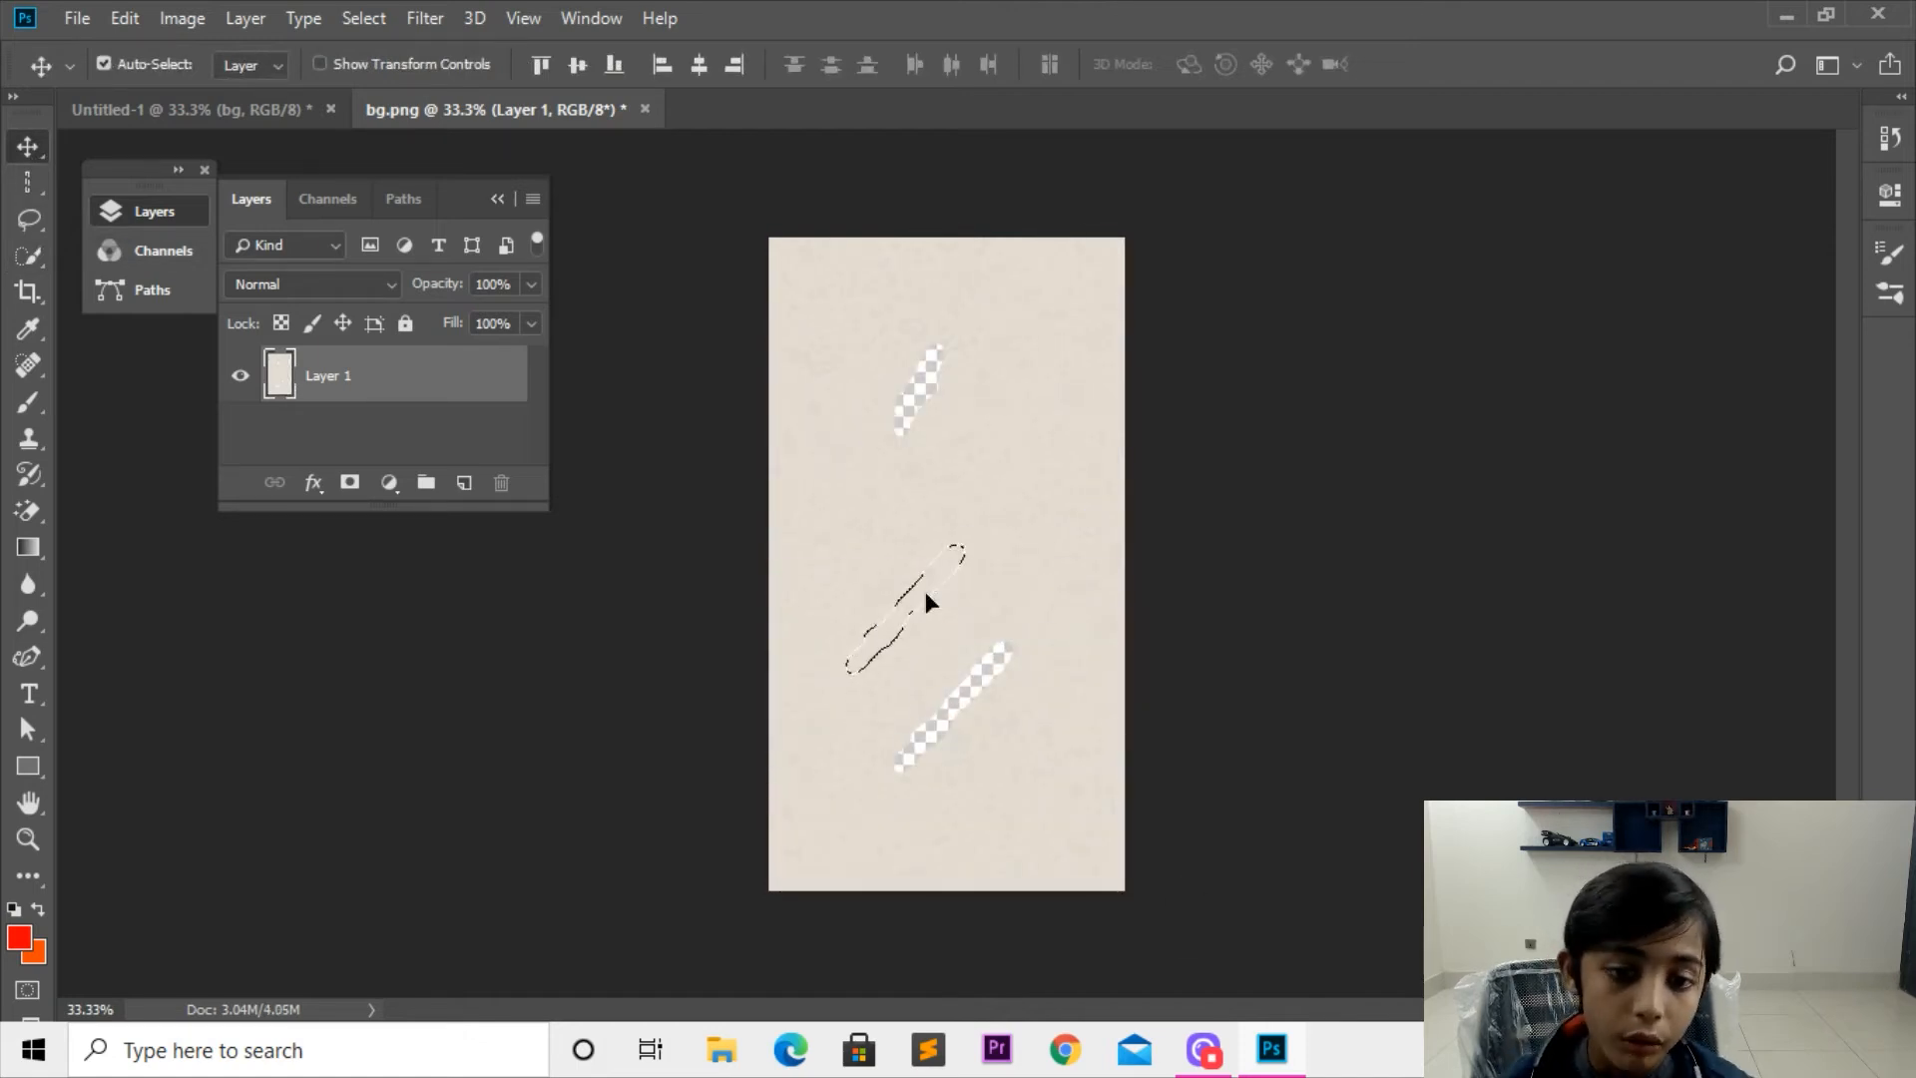
key("ctrl+d")
key("ctrl+z")
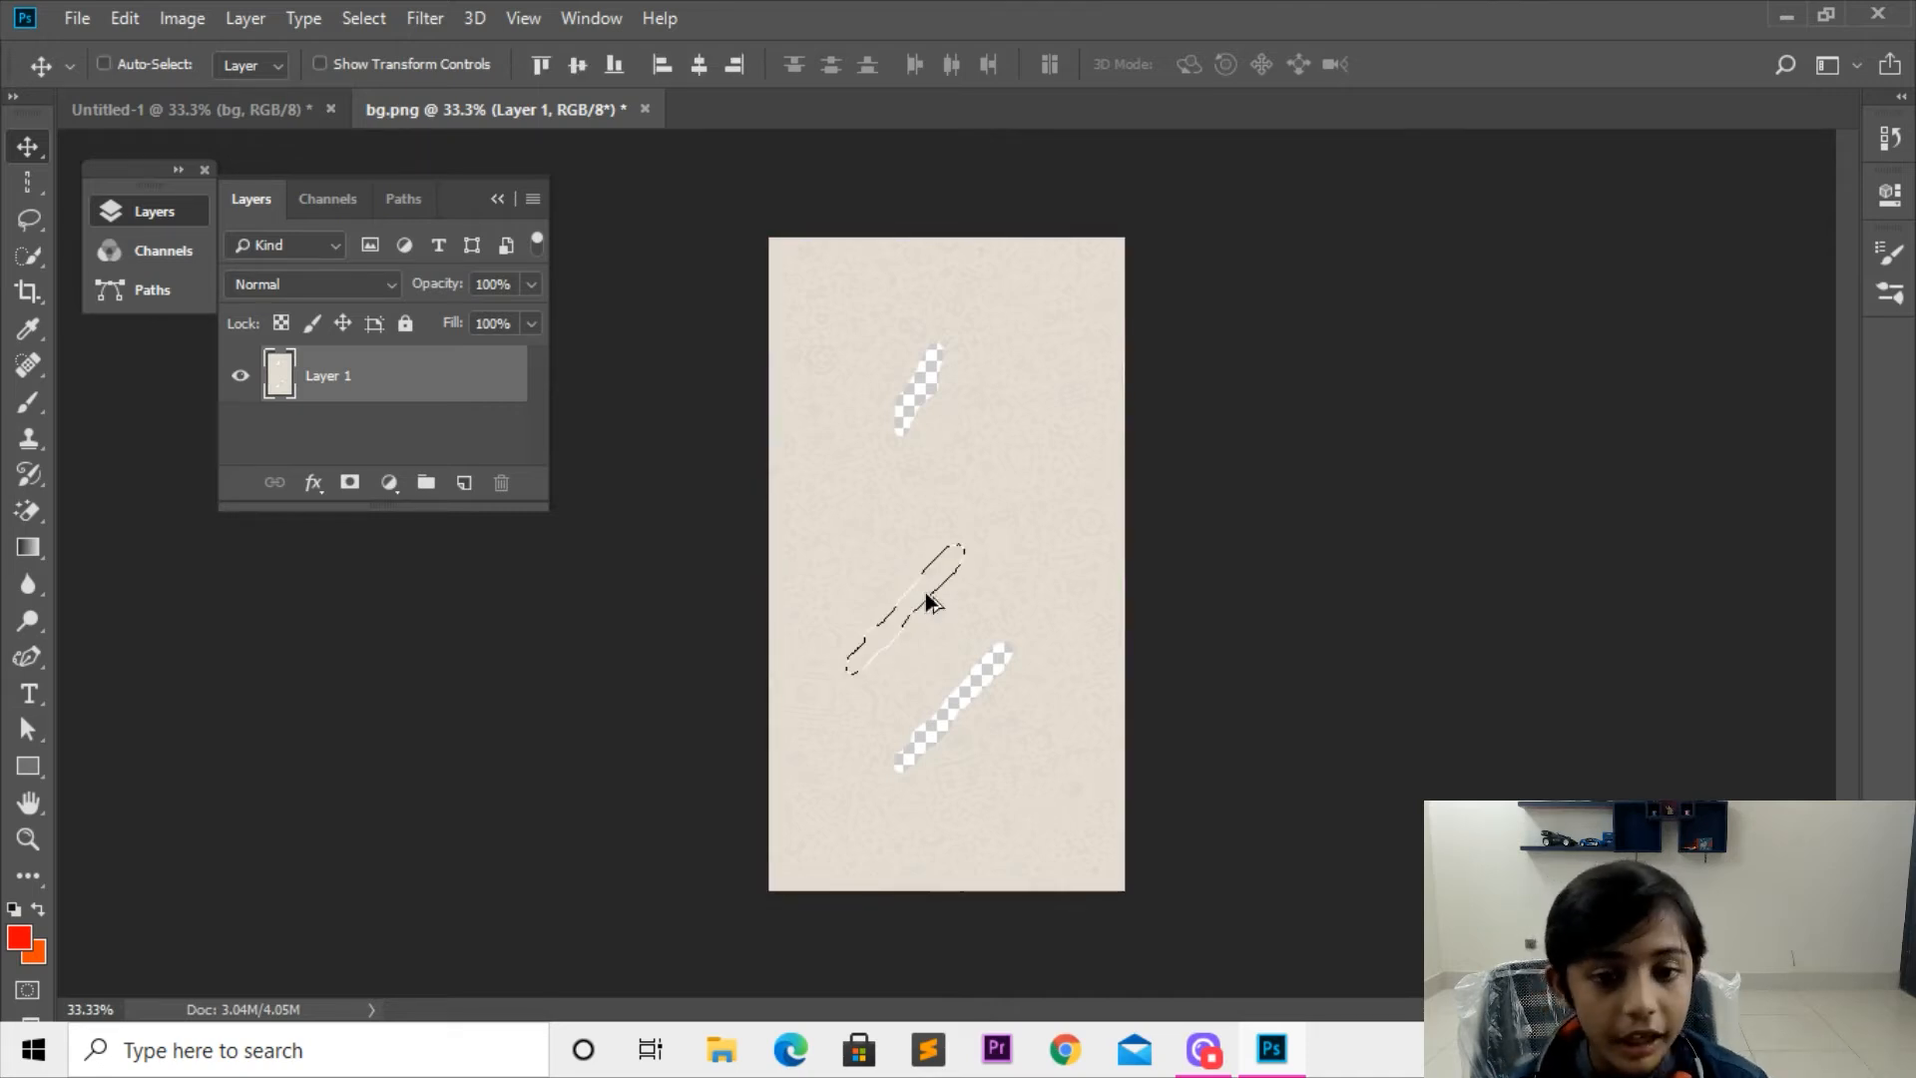
key("ctrl+d")
key("ctrl+z")
key("ctrl+d")
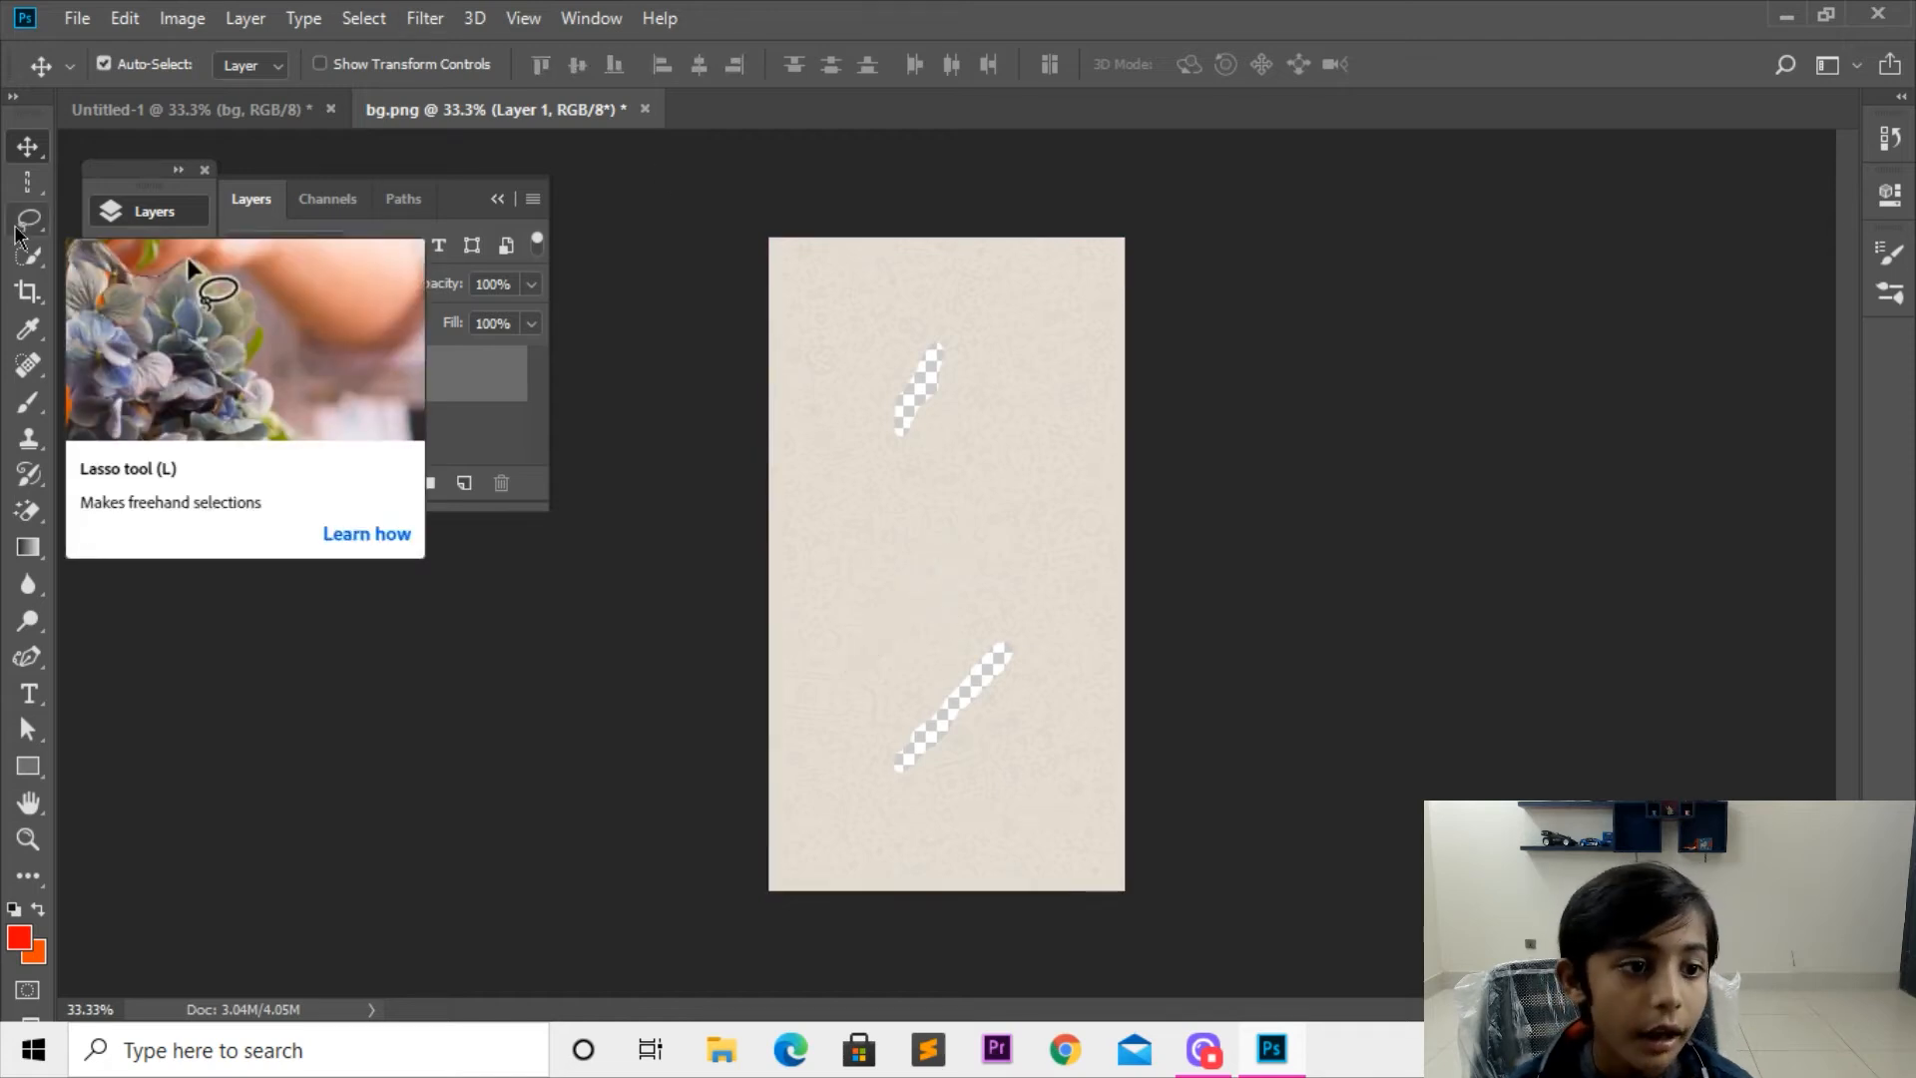
Step: Quick-select the whole background around the two holes, try moving it down and to the left, and undo the move
left_click(38, 254)
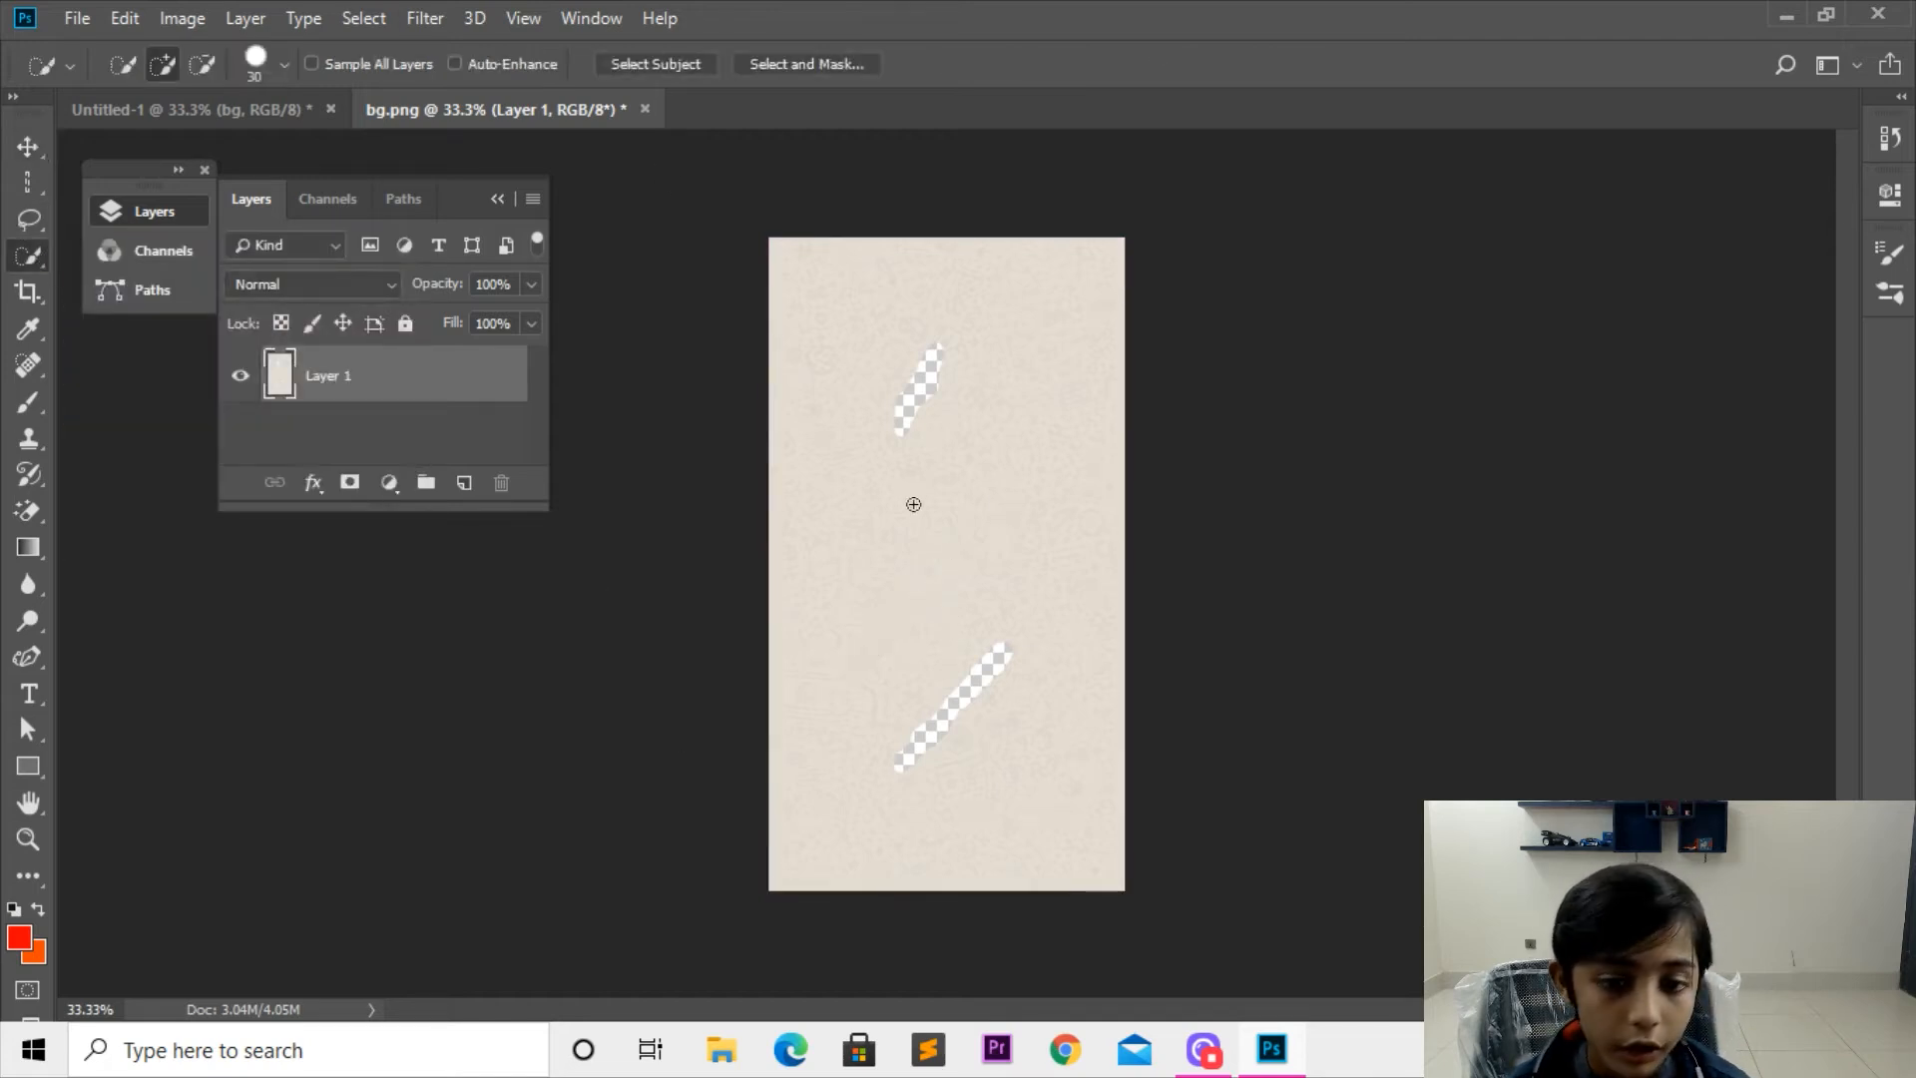
left_click_drag(814, 673, 878, 655)
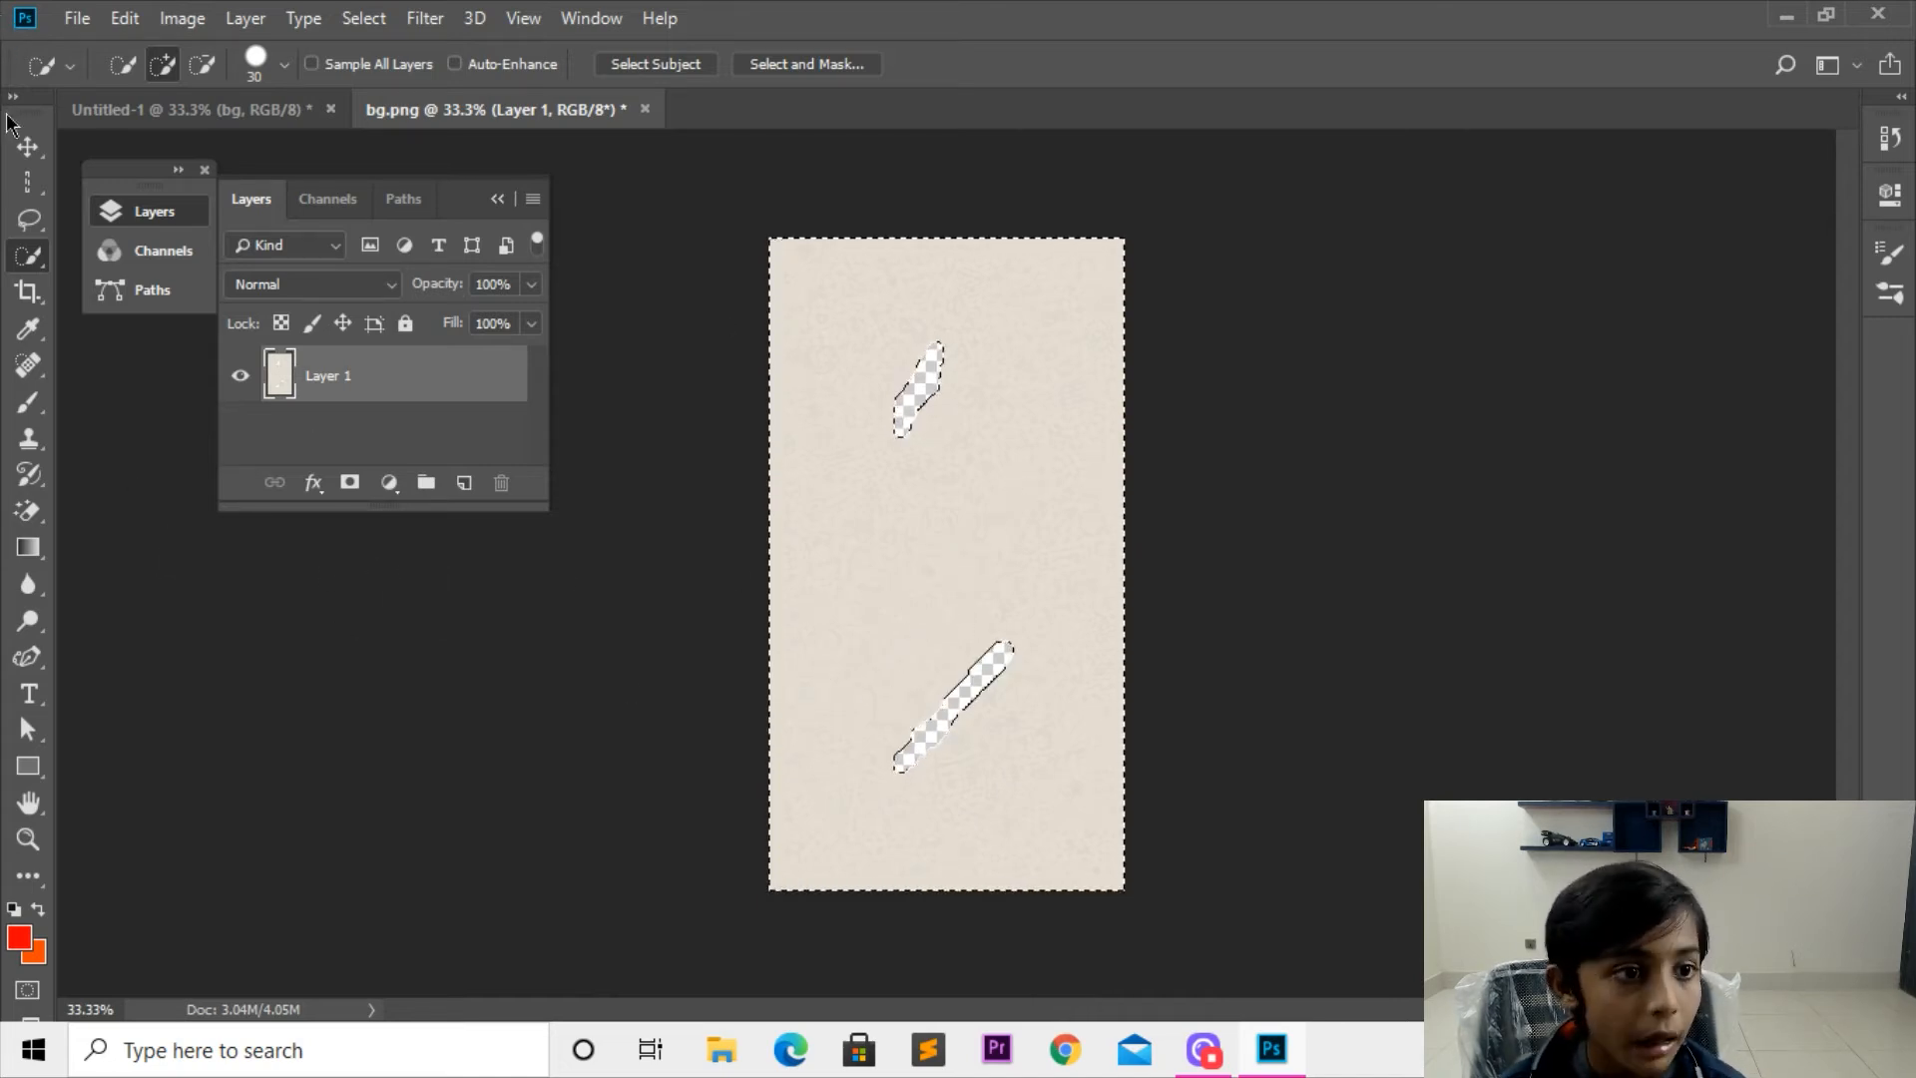
left_click(28, 147)
left_click_drag(933, 447, 891, 484)
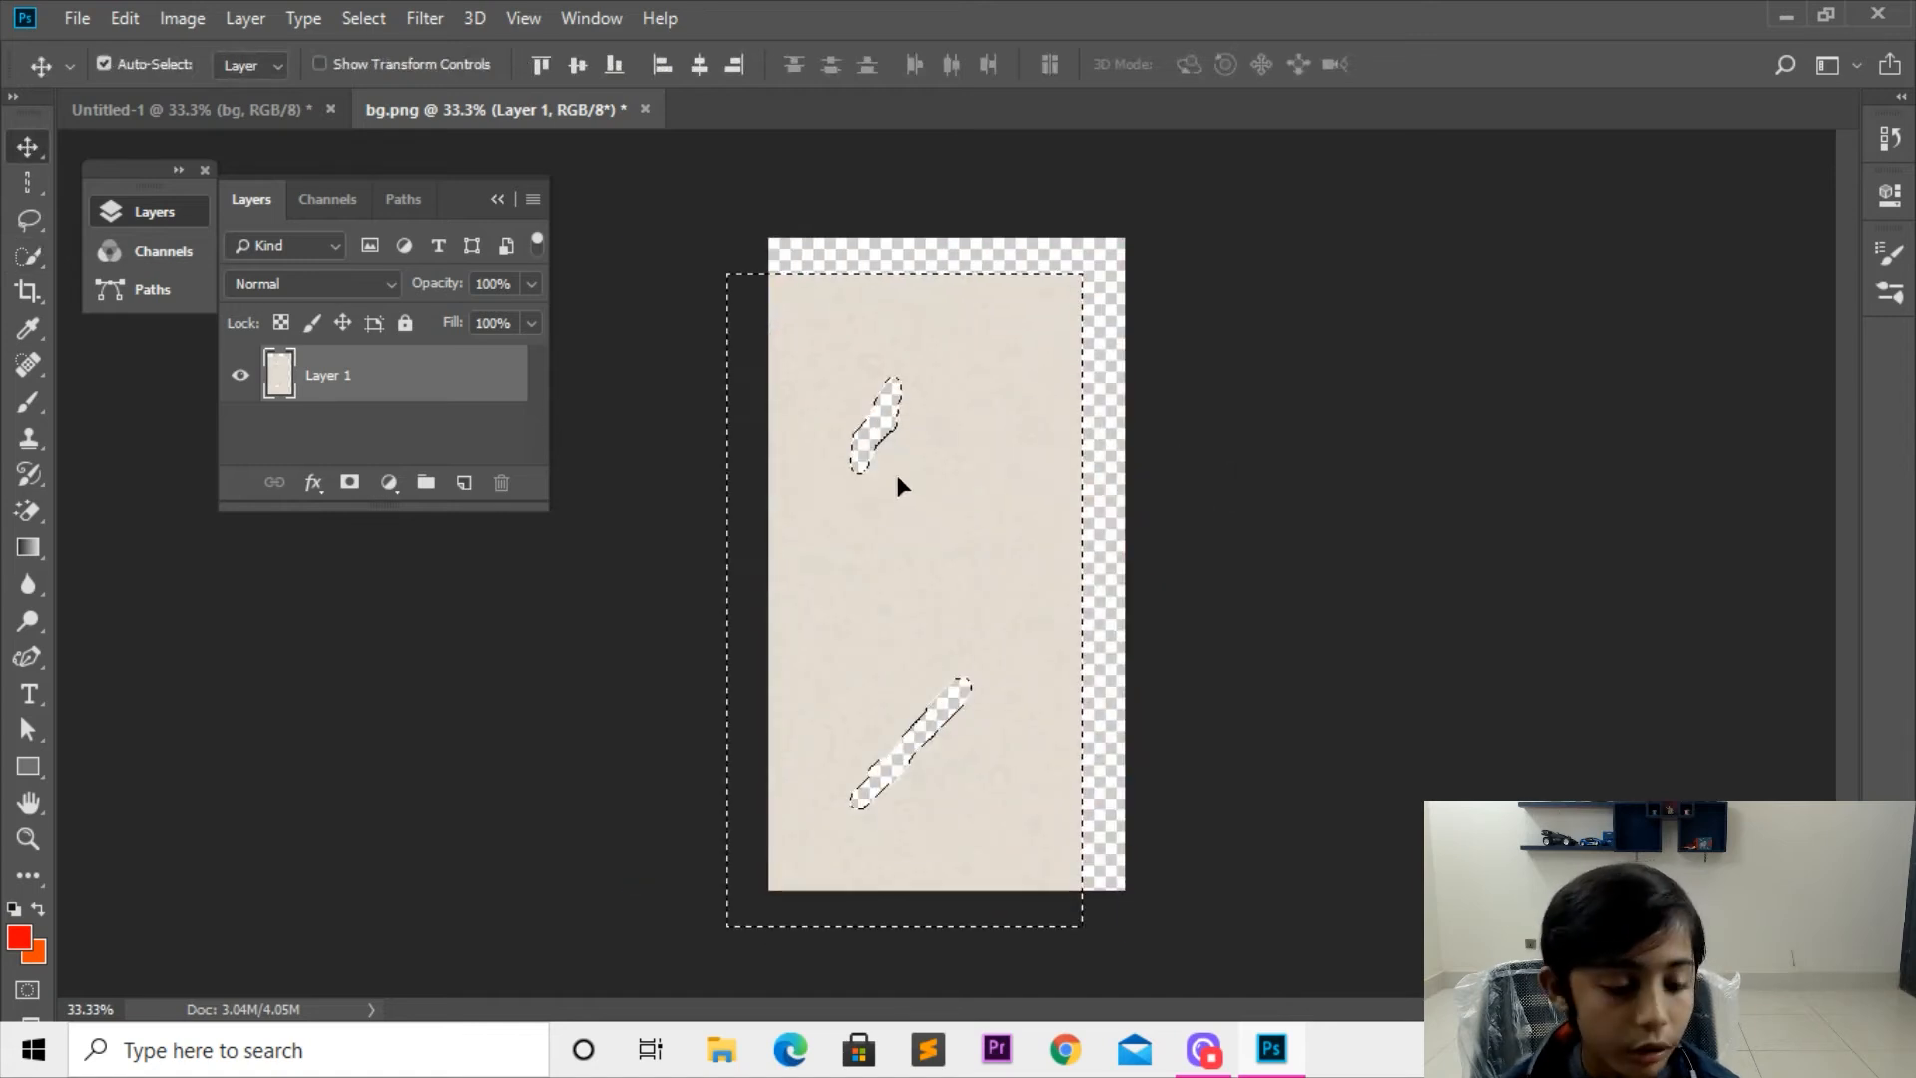
key("ctrl+z")
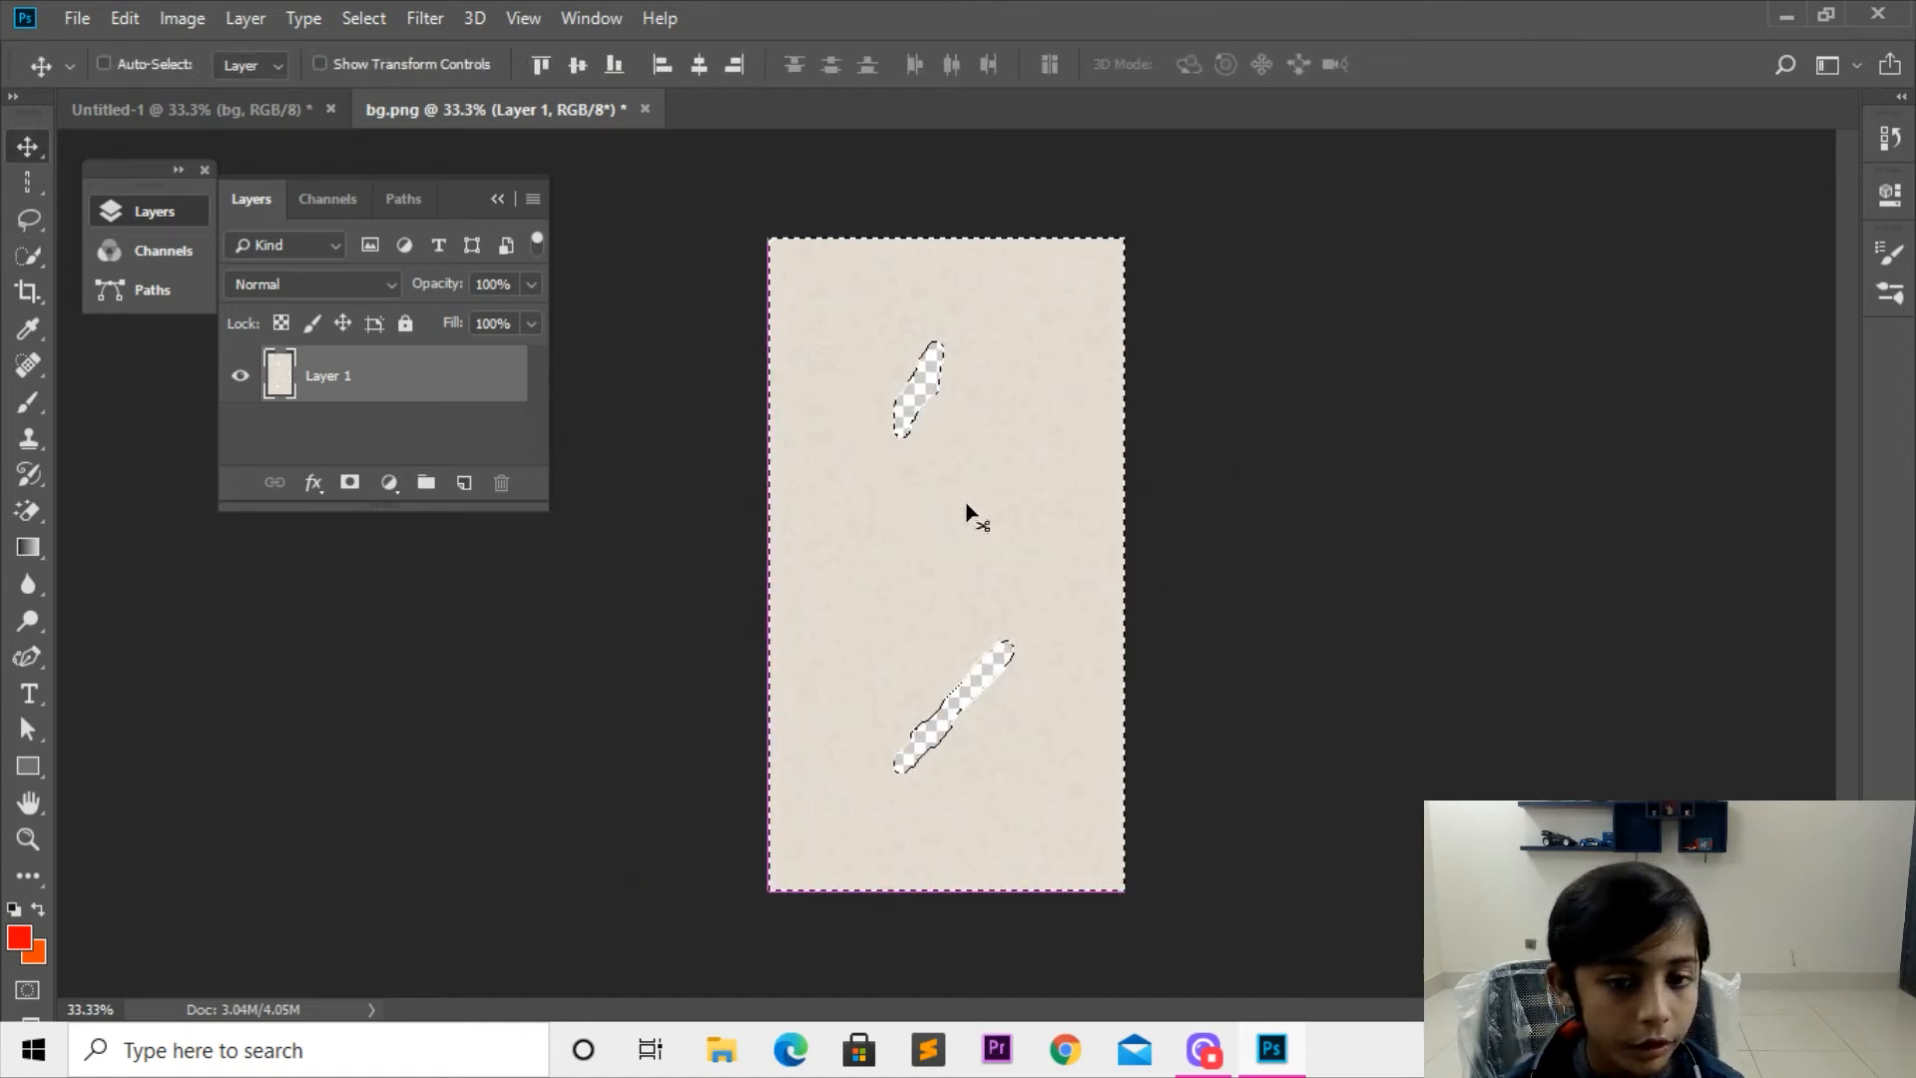
Step: Deselect the background around the two holes
key("ctrl+d")
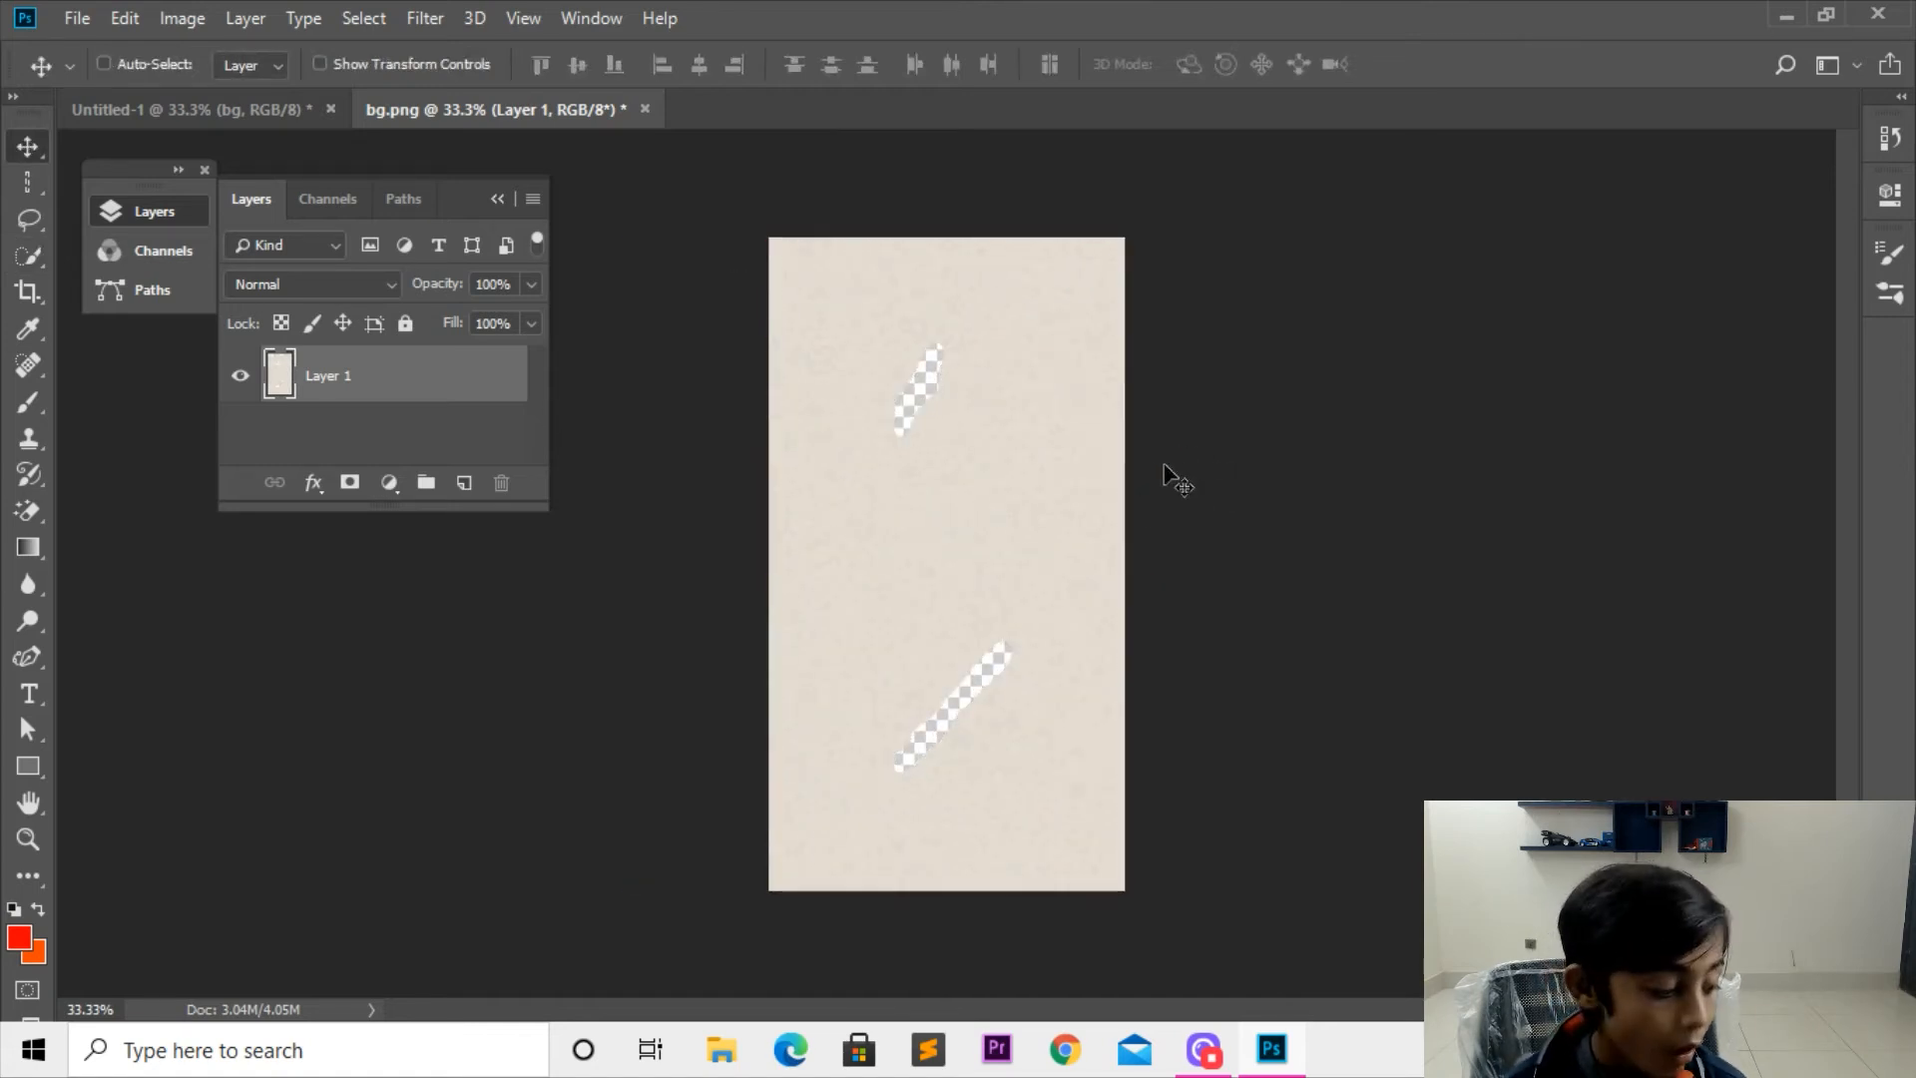
key("ctrl+z")
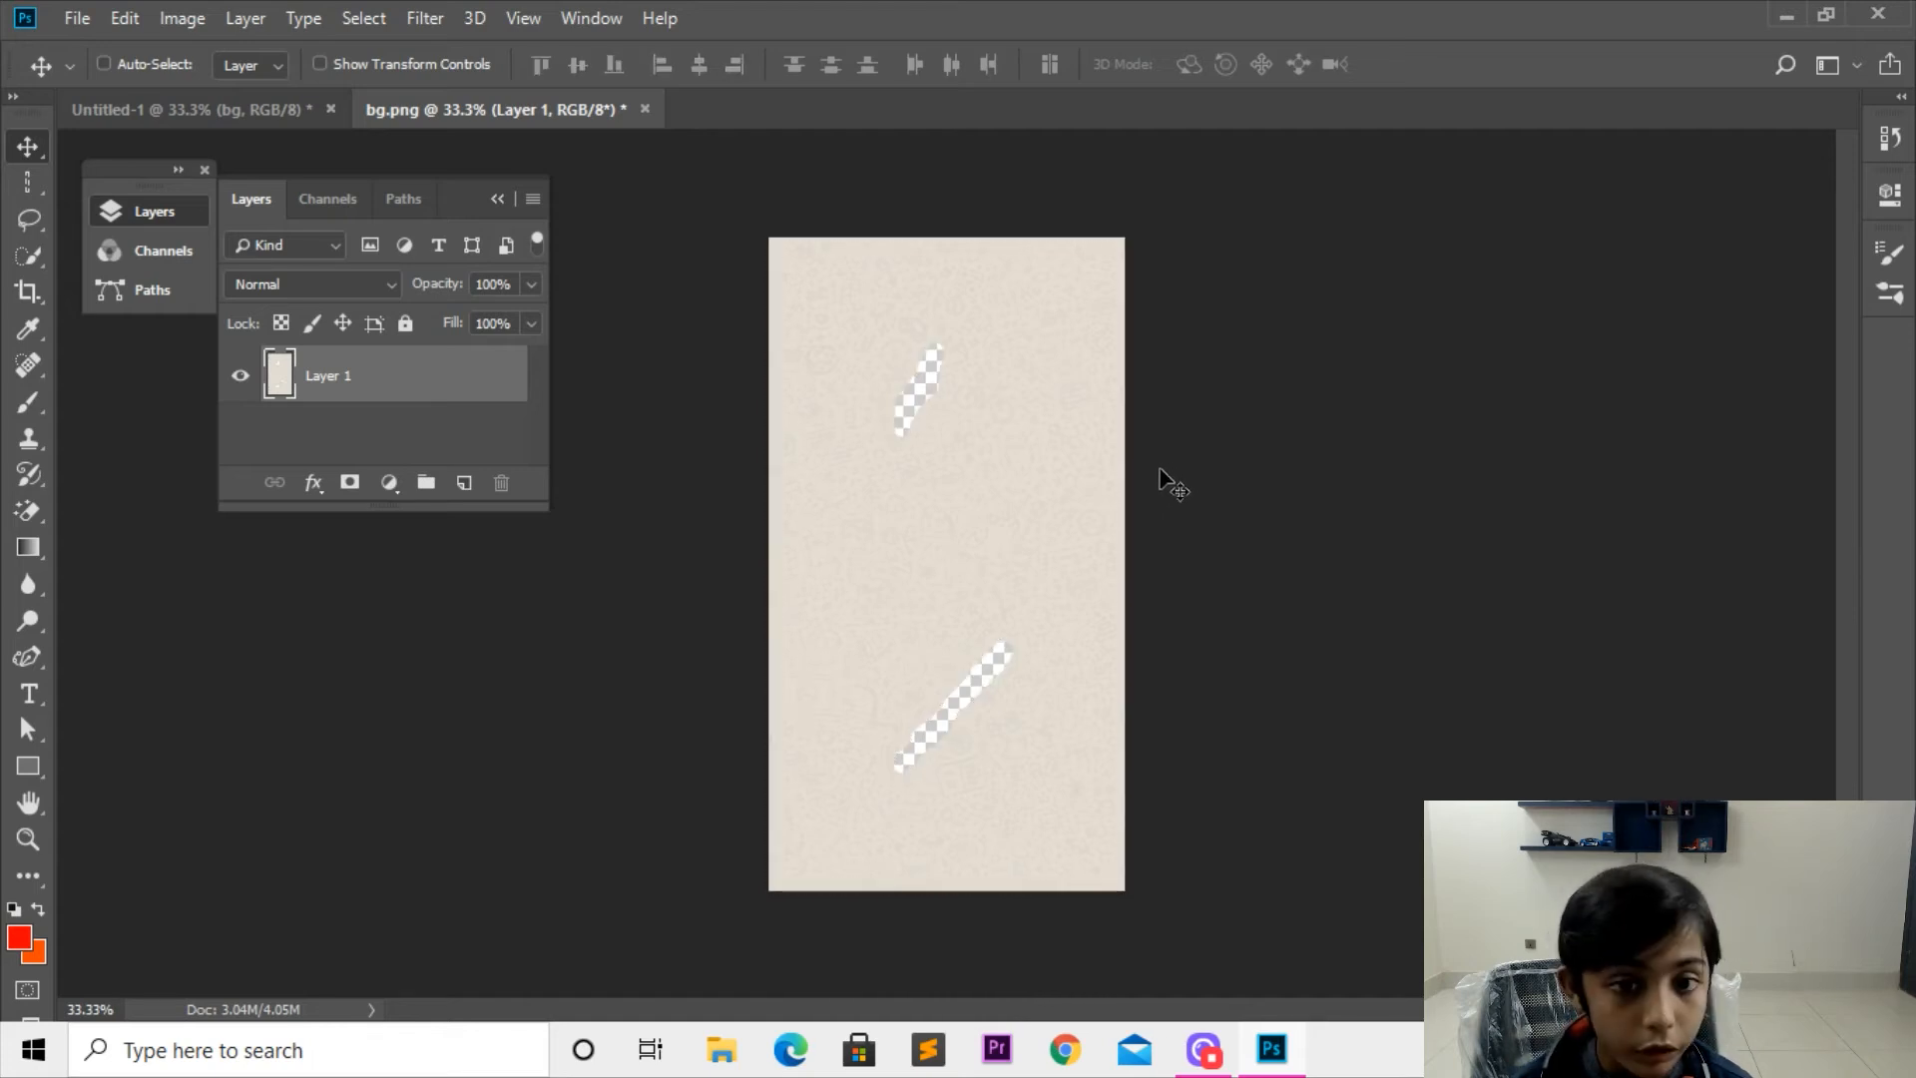
key("ctrl+z")
key("ctrl+z")
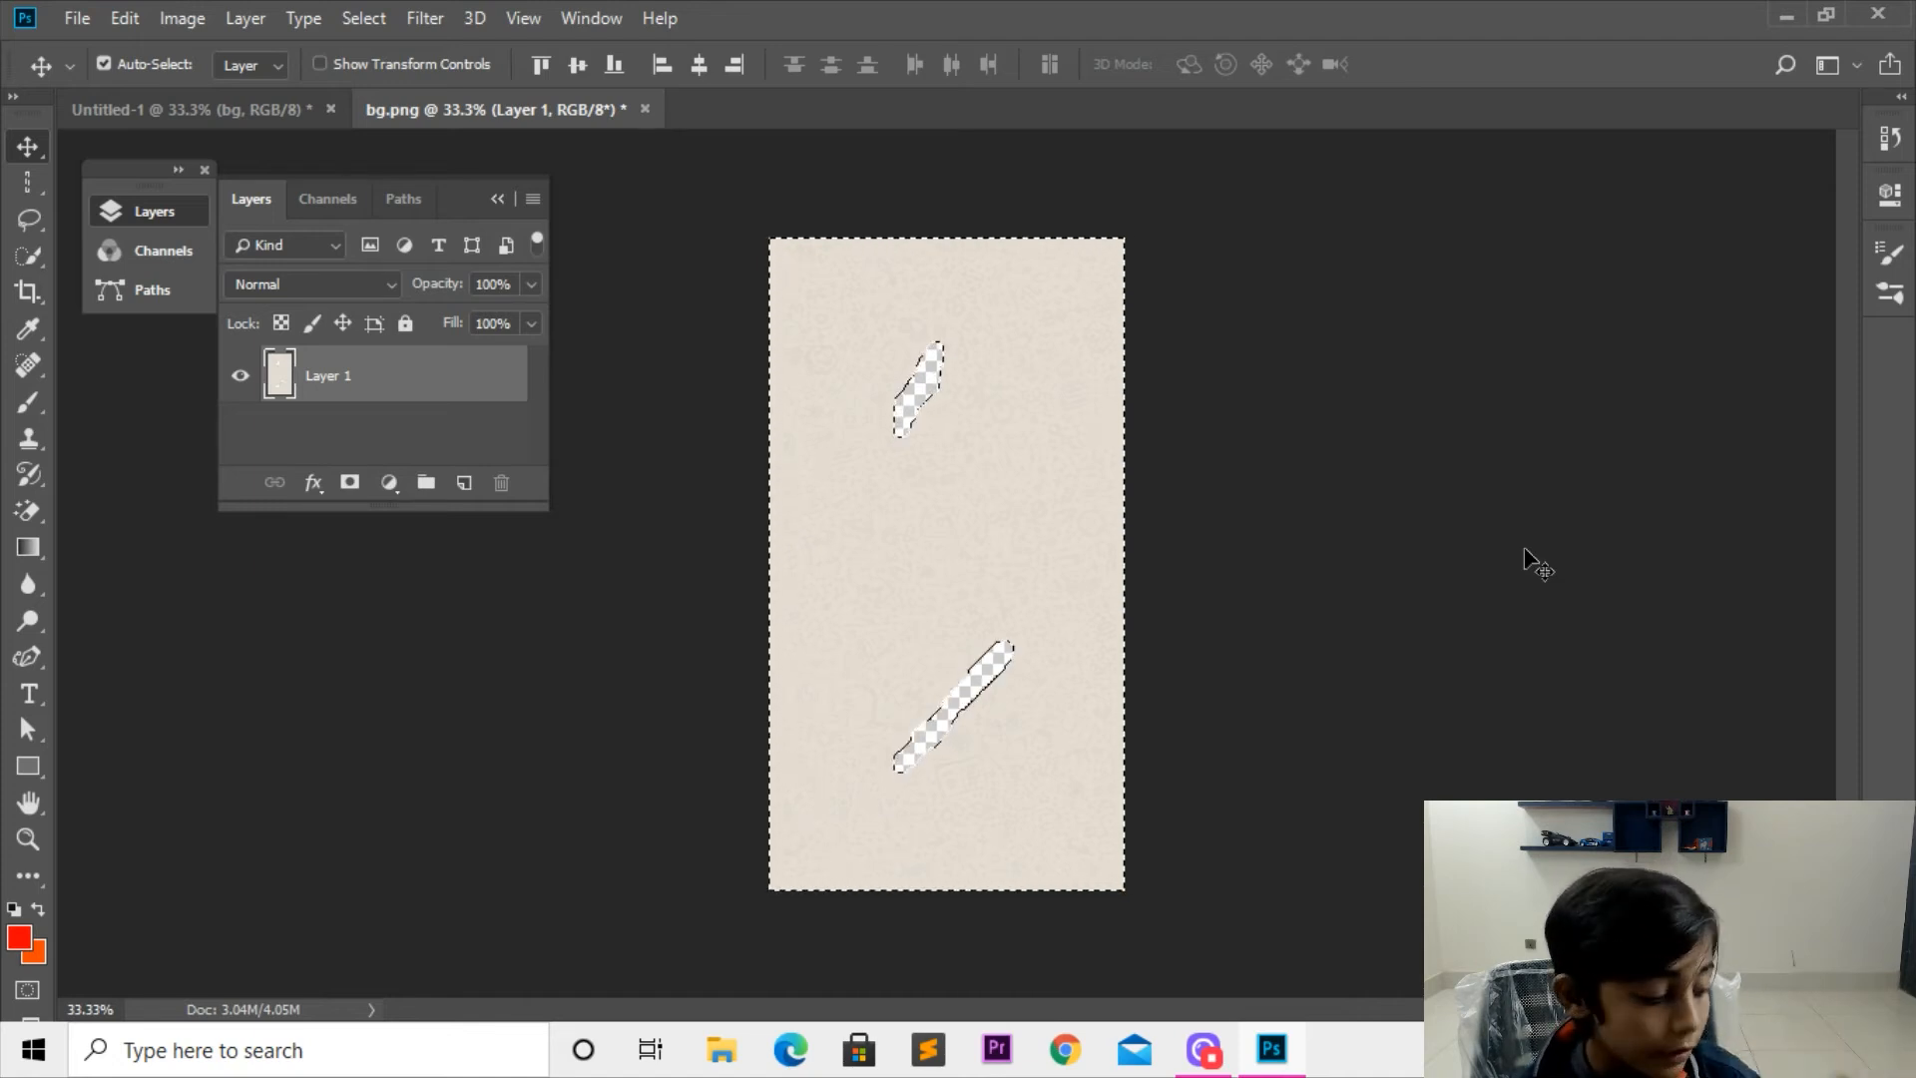
key("ctrl+d")
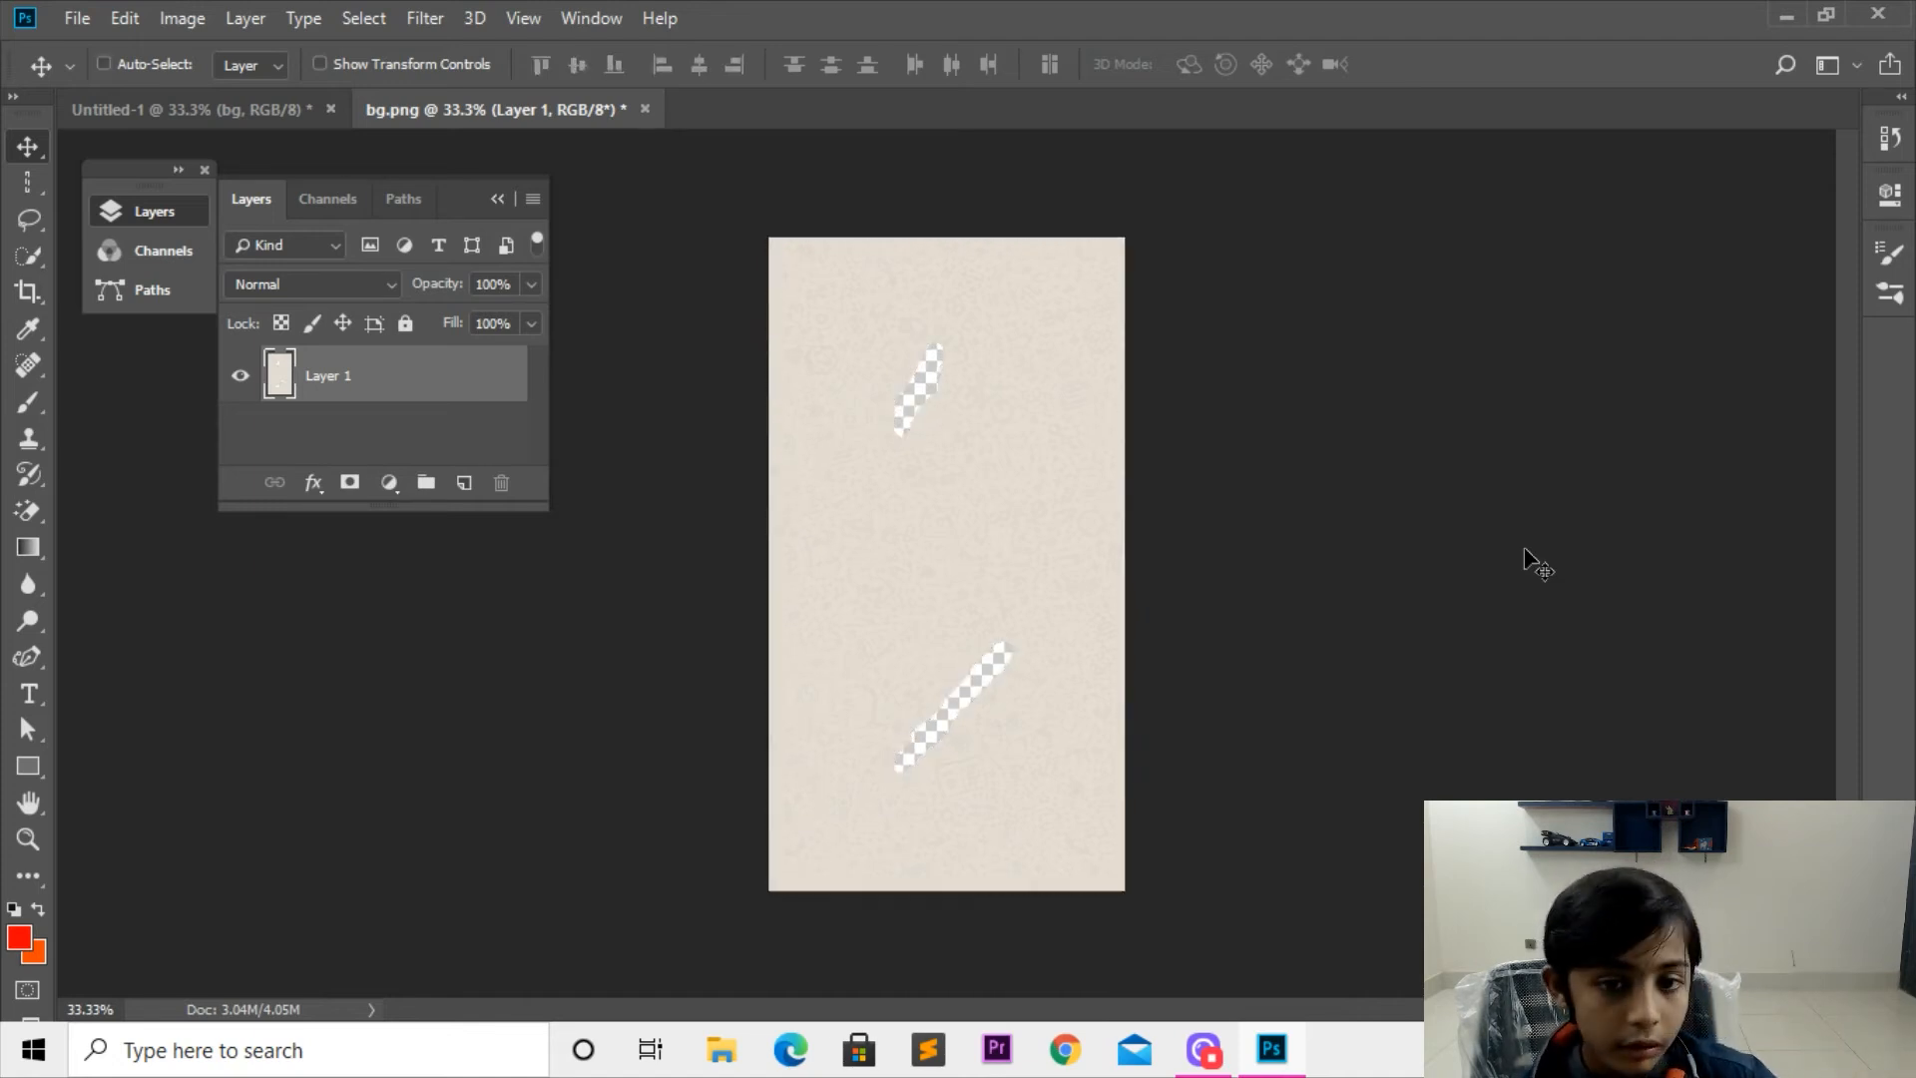
key("ctrl+z")
key("ctrl+z")
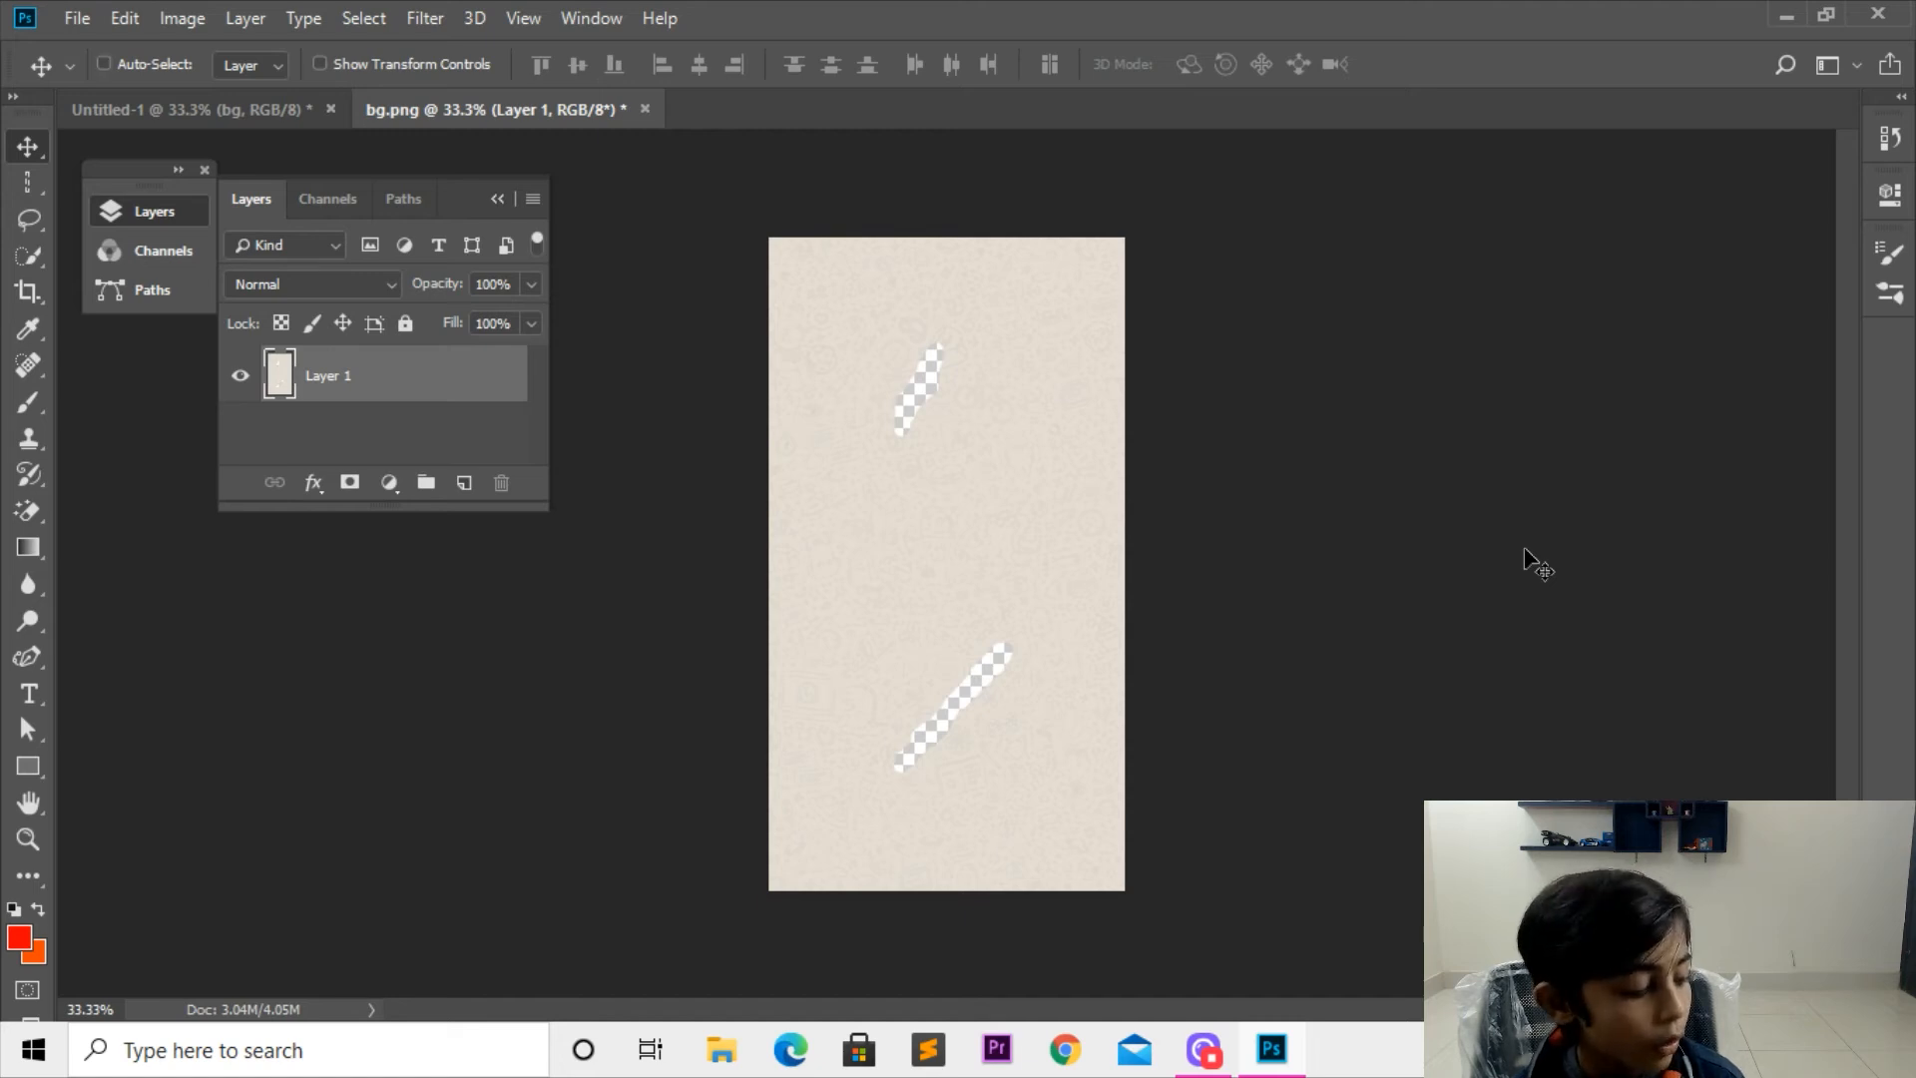
Step: Step back through the history to the intact, fully selected background without the two holes
key("ctrl+alt+z")
key("ctrl+alt+z")
key("ctrl+alt+z")
key("ctrl+alt+z")
key("ctrl+alt+z")
key("ctrl+alt+z")
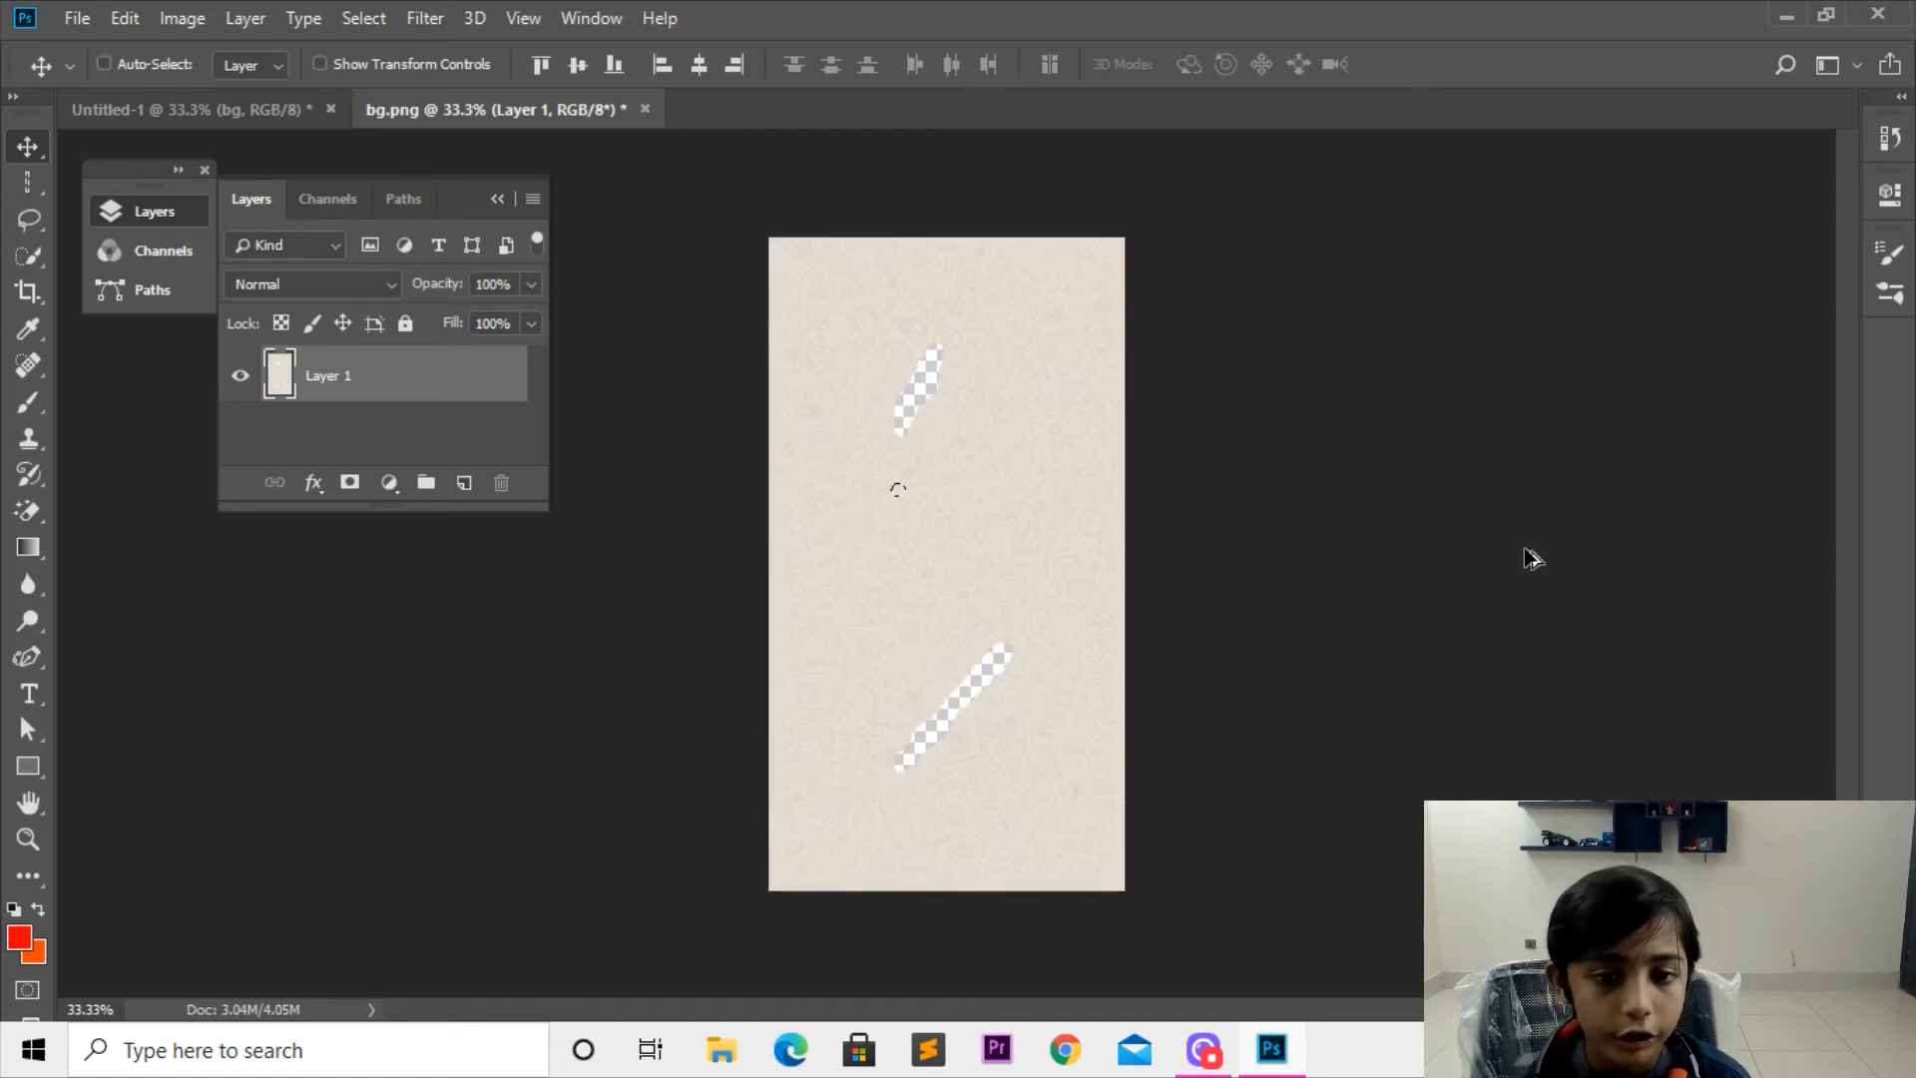
key("ctrl+alt+z")
key("ctrl+alt+z")
key("ctrl+alt+z")
key("ctrl+alt+z")
key("ctrl+alt+z")
key("ctrl+alt+z")
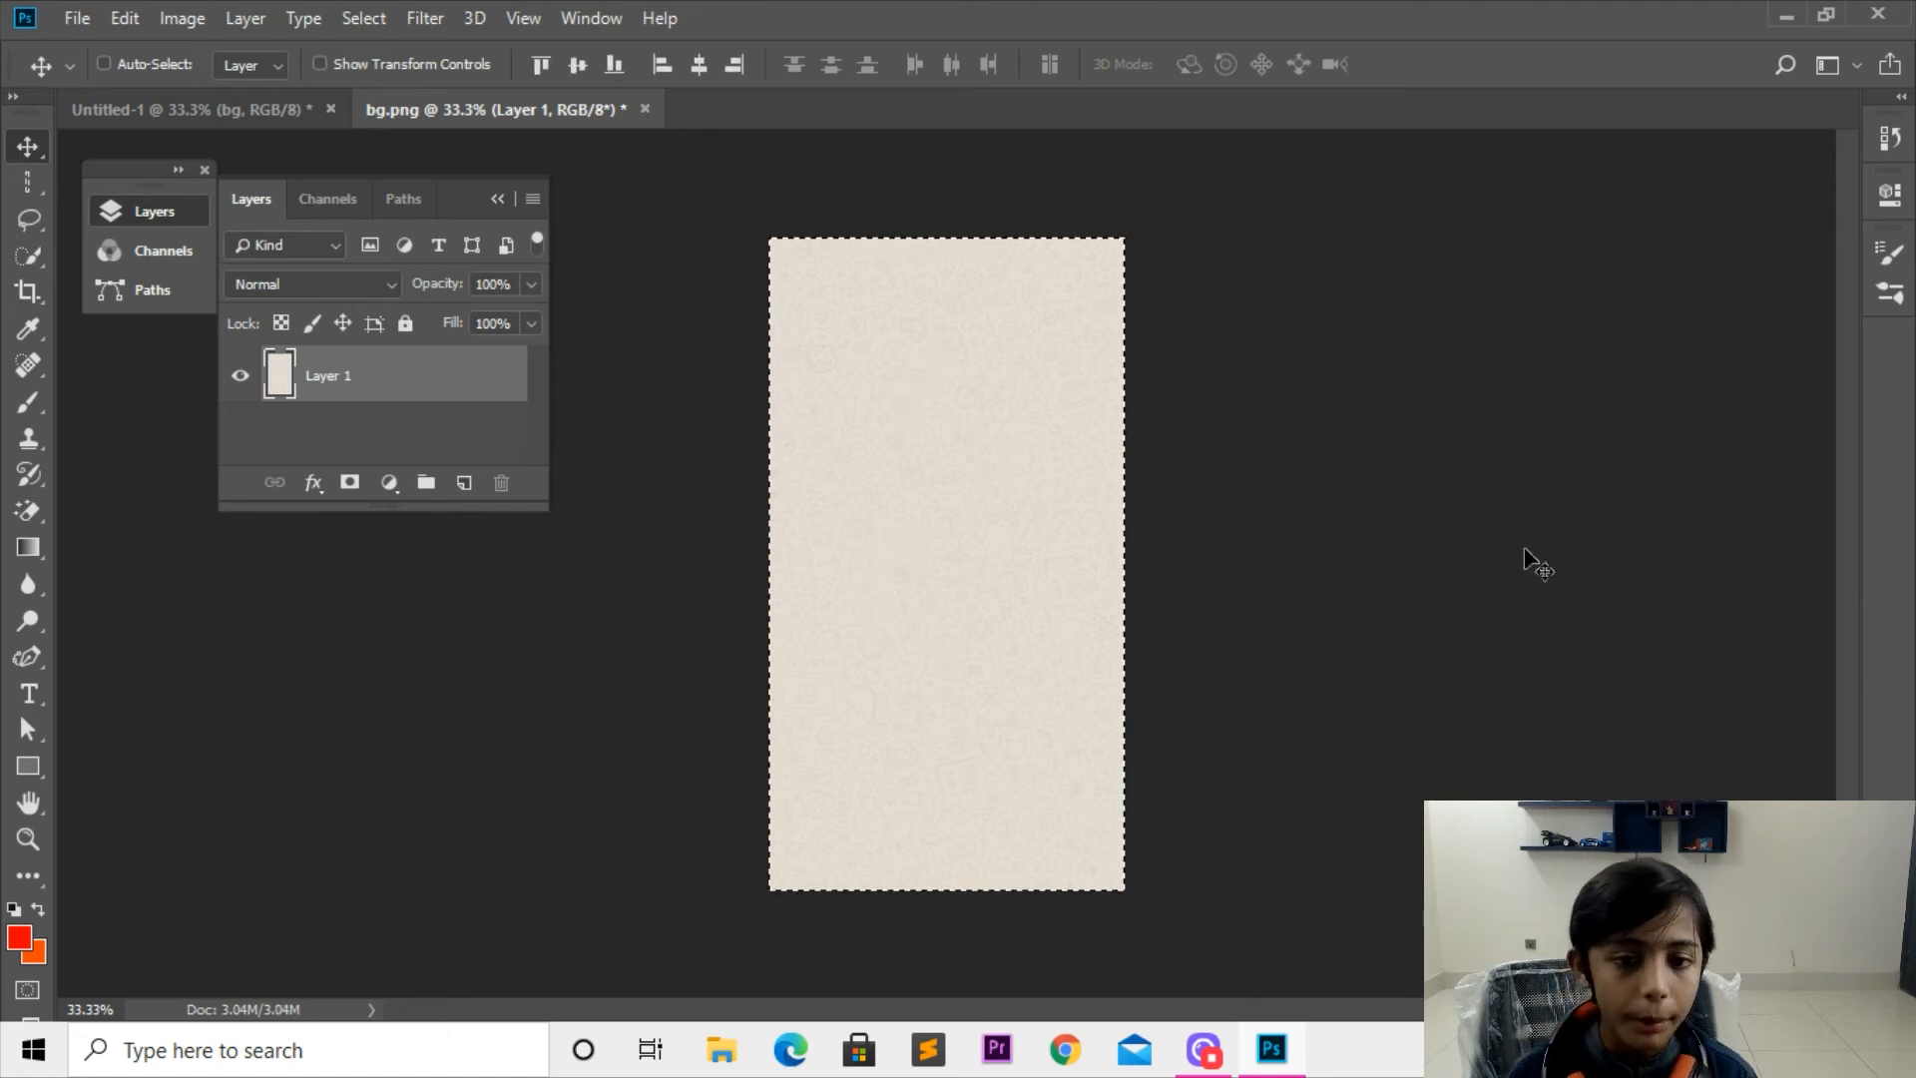
Step: Fill the selected background with the red foreground color, deselect it, and undo back to the beige selection
key("ctrl+plus")
left_click(28, 256)
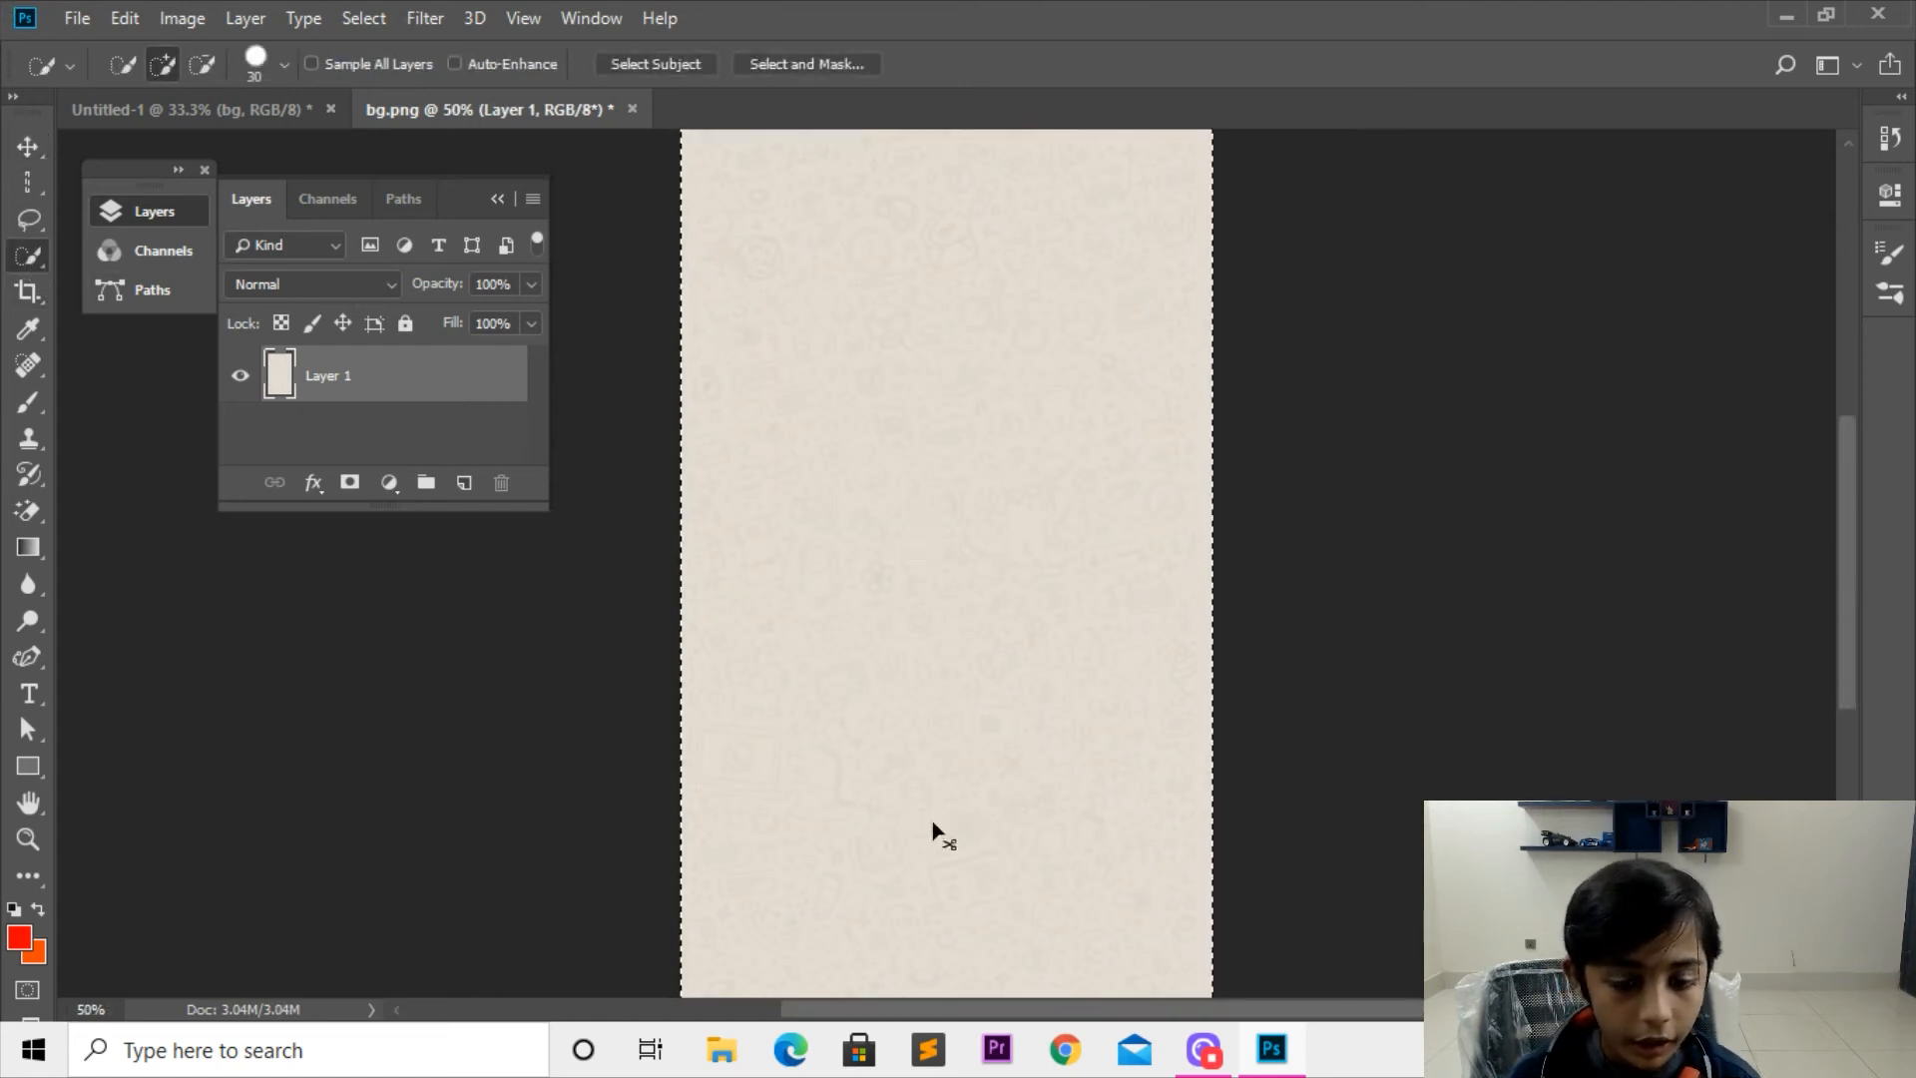
key("alt+BackSpace")
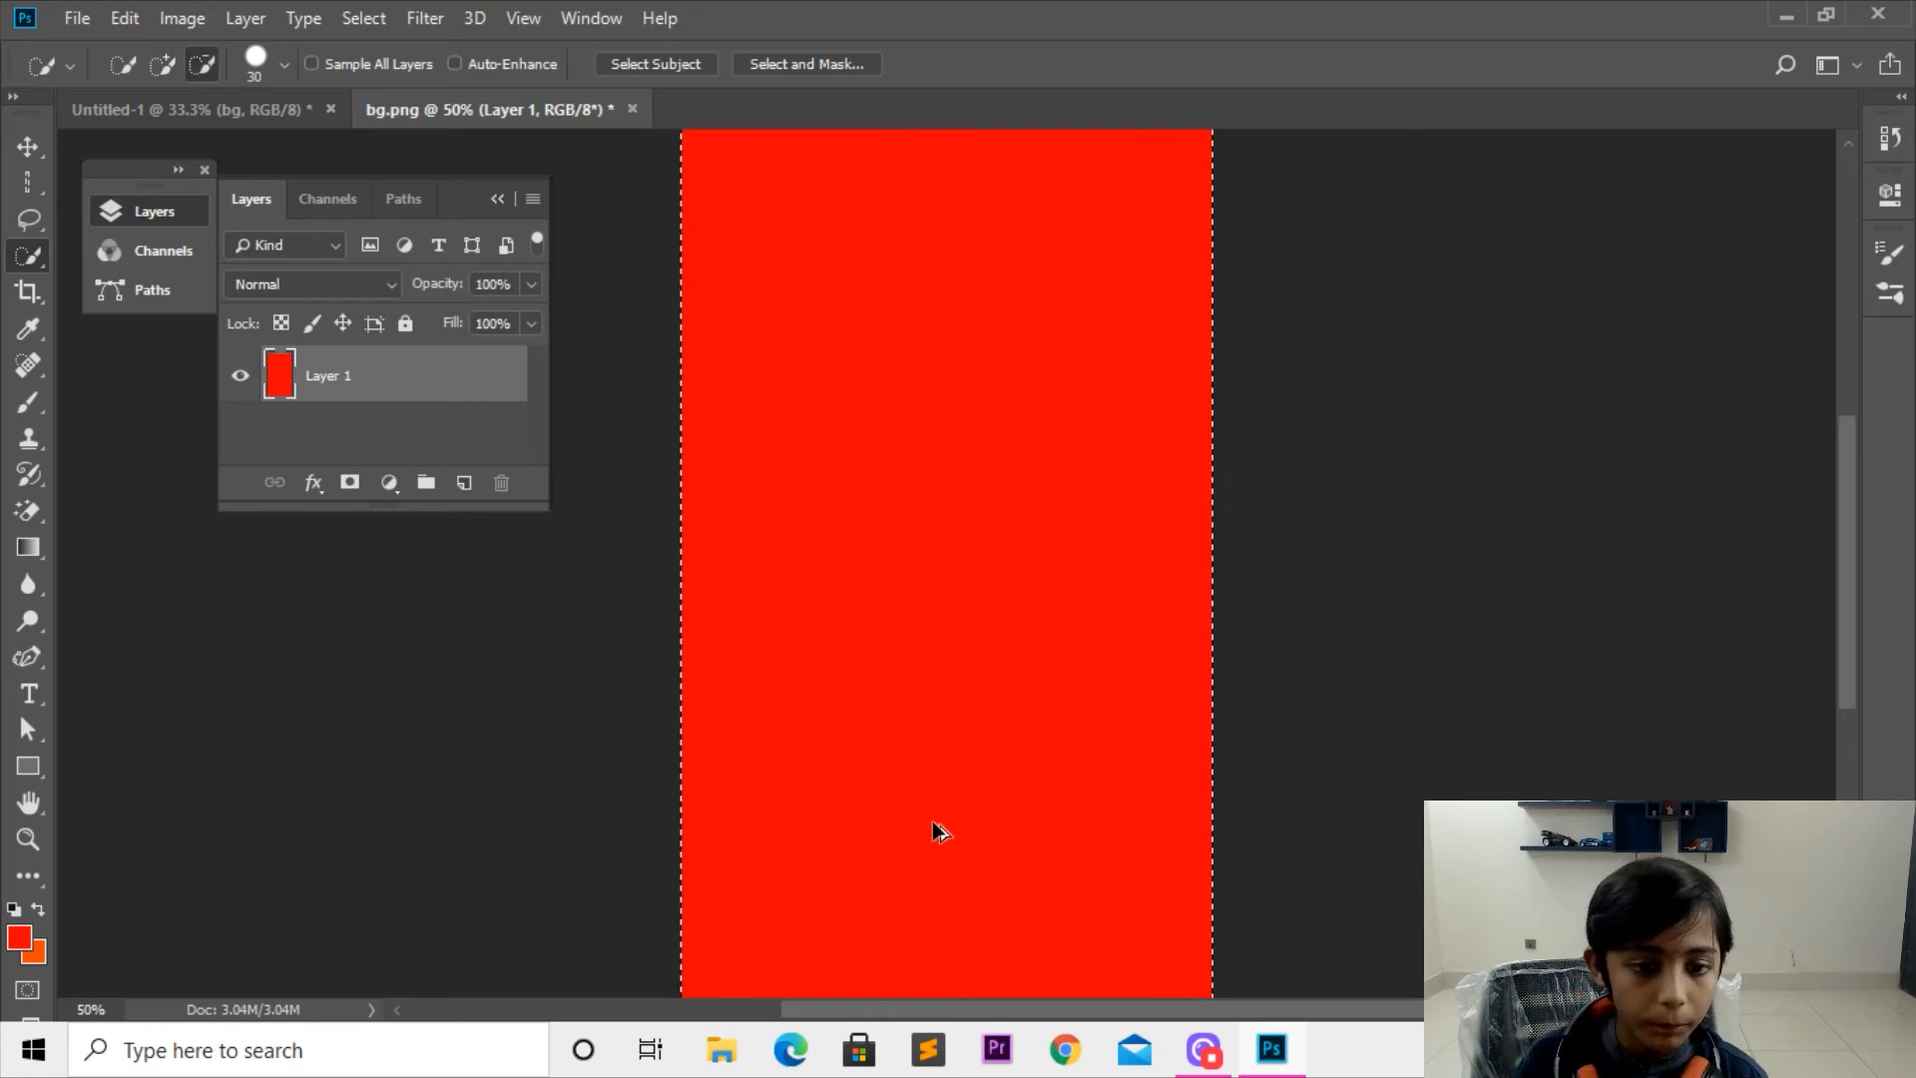
key("ctrl+d")
left_click(36, 155)
key("ctrl+BackSpace")
key("ctrl+z")
key("ctrl+z")
key("ctrl+z")
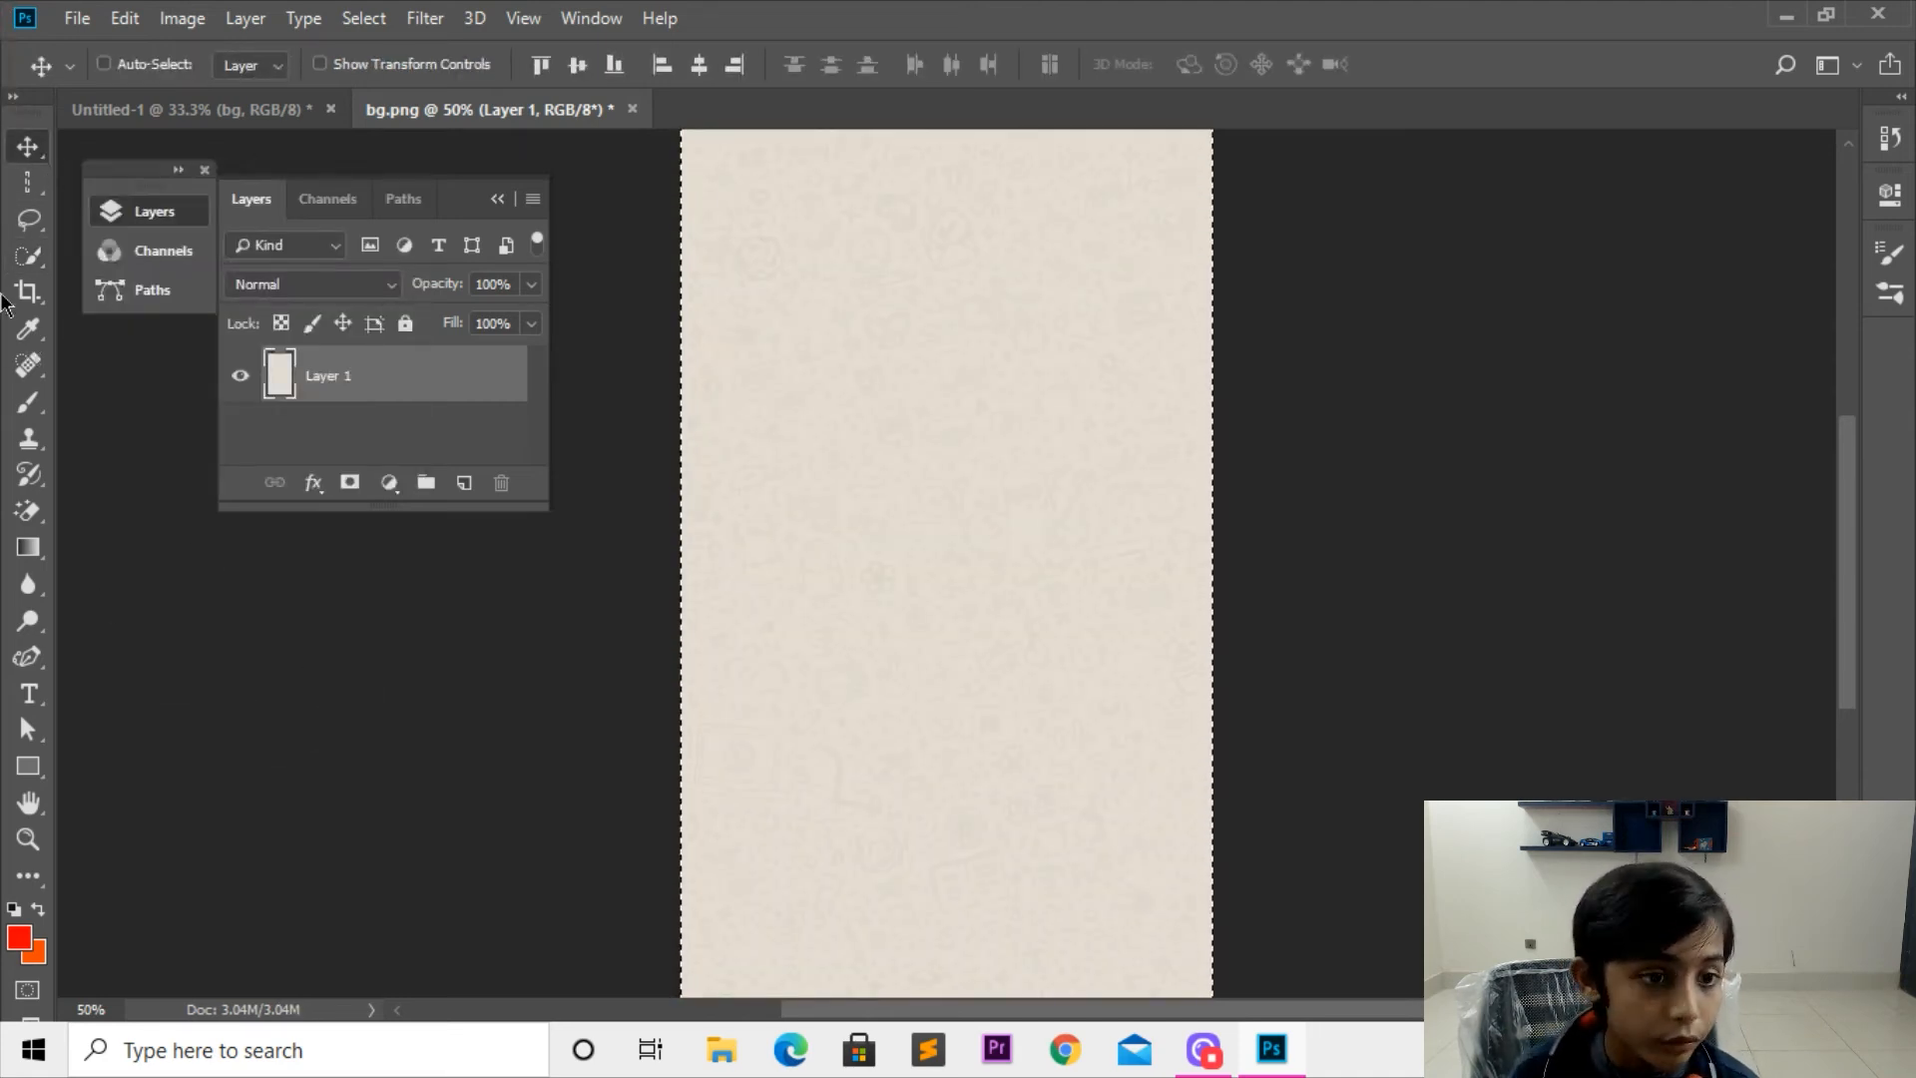
Step: Fill the selected background red, then change the foreground color to dusty brown 8b6363 and refill it
key("alt+BackSpace")
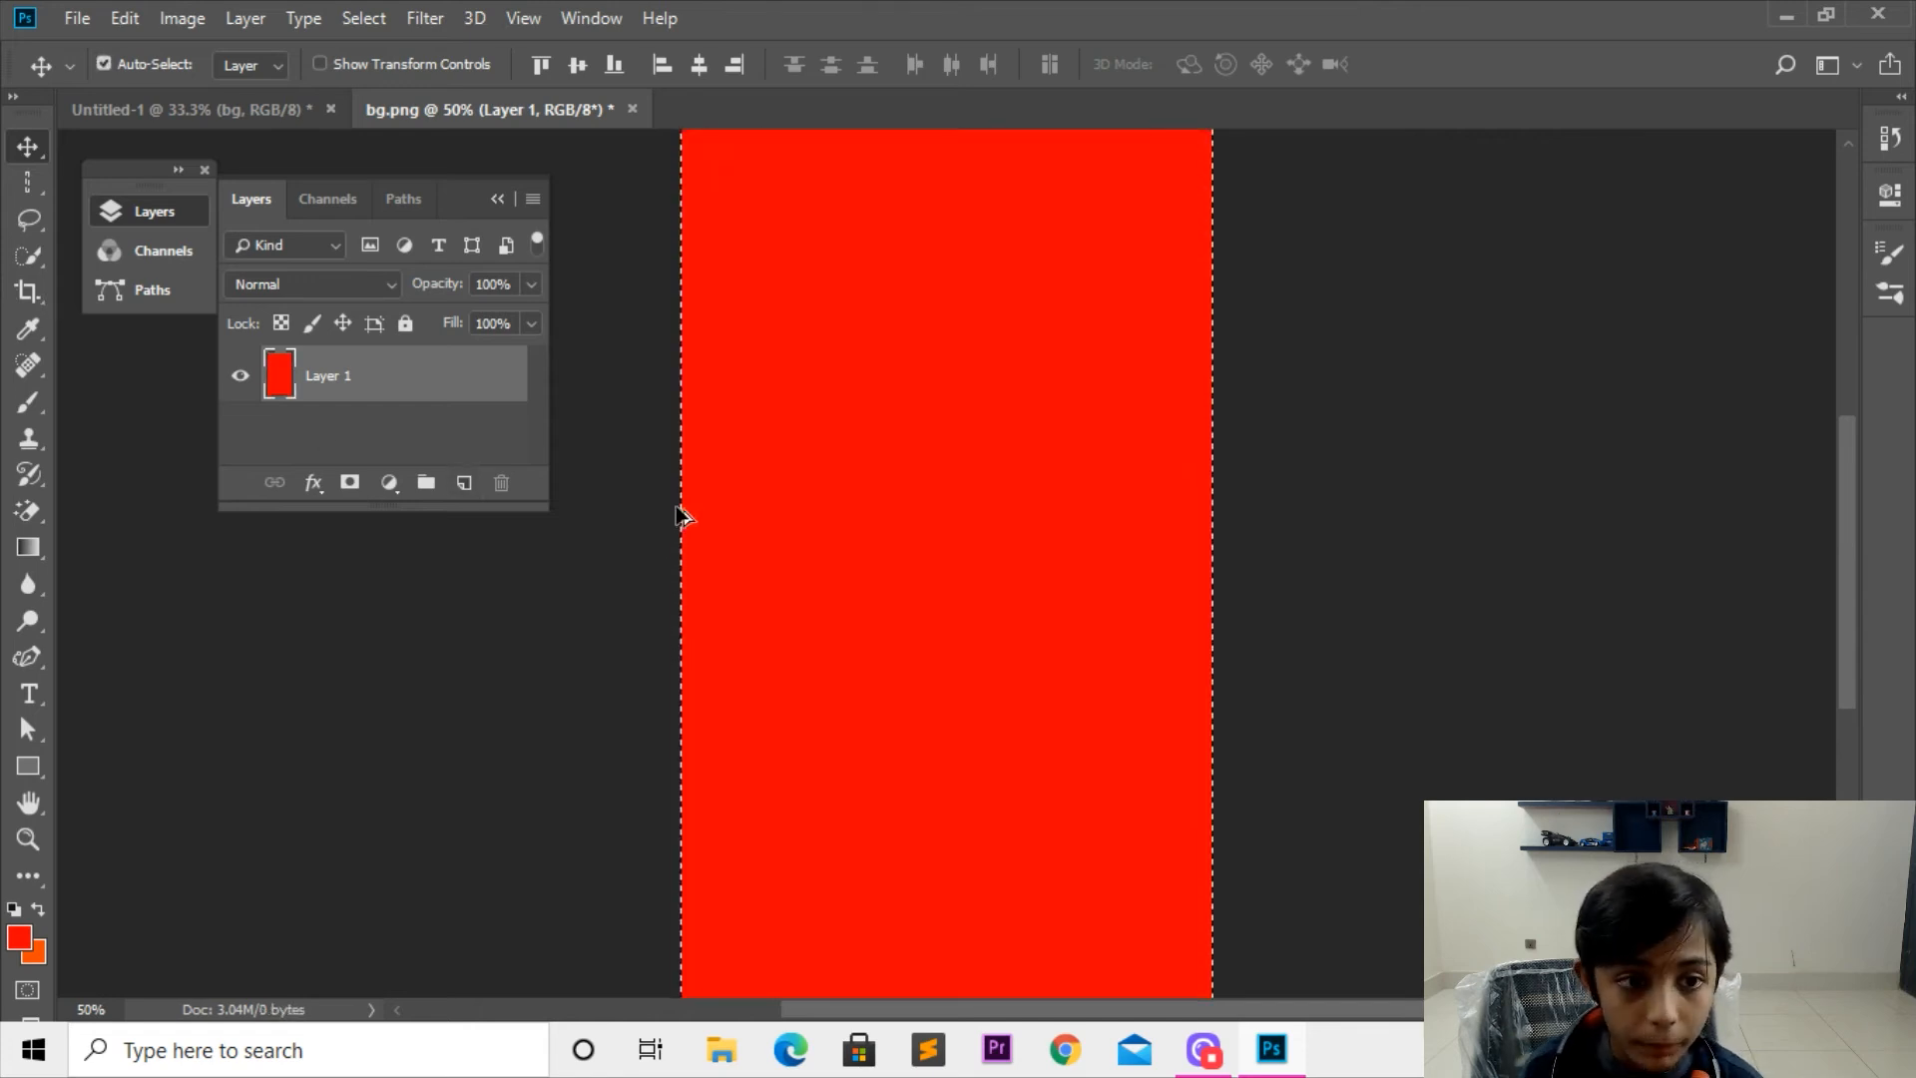
key("ctrl")
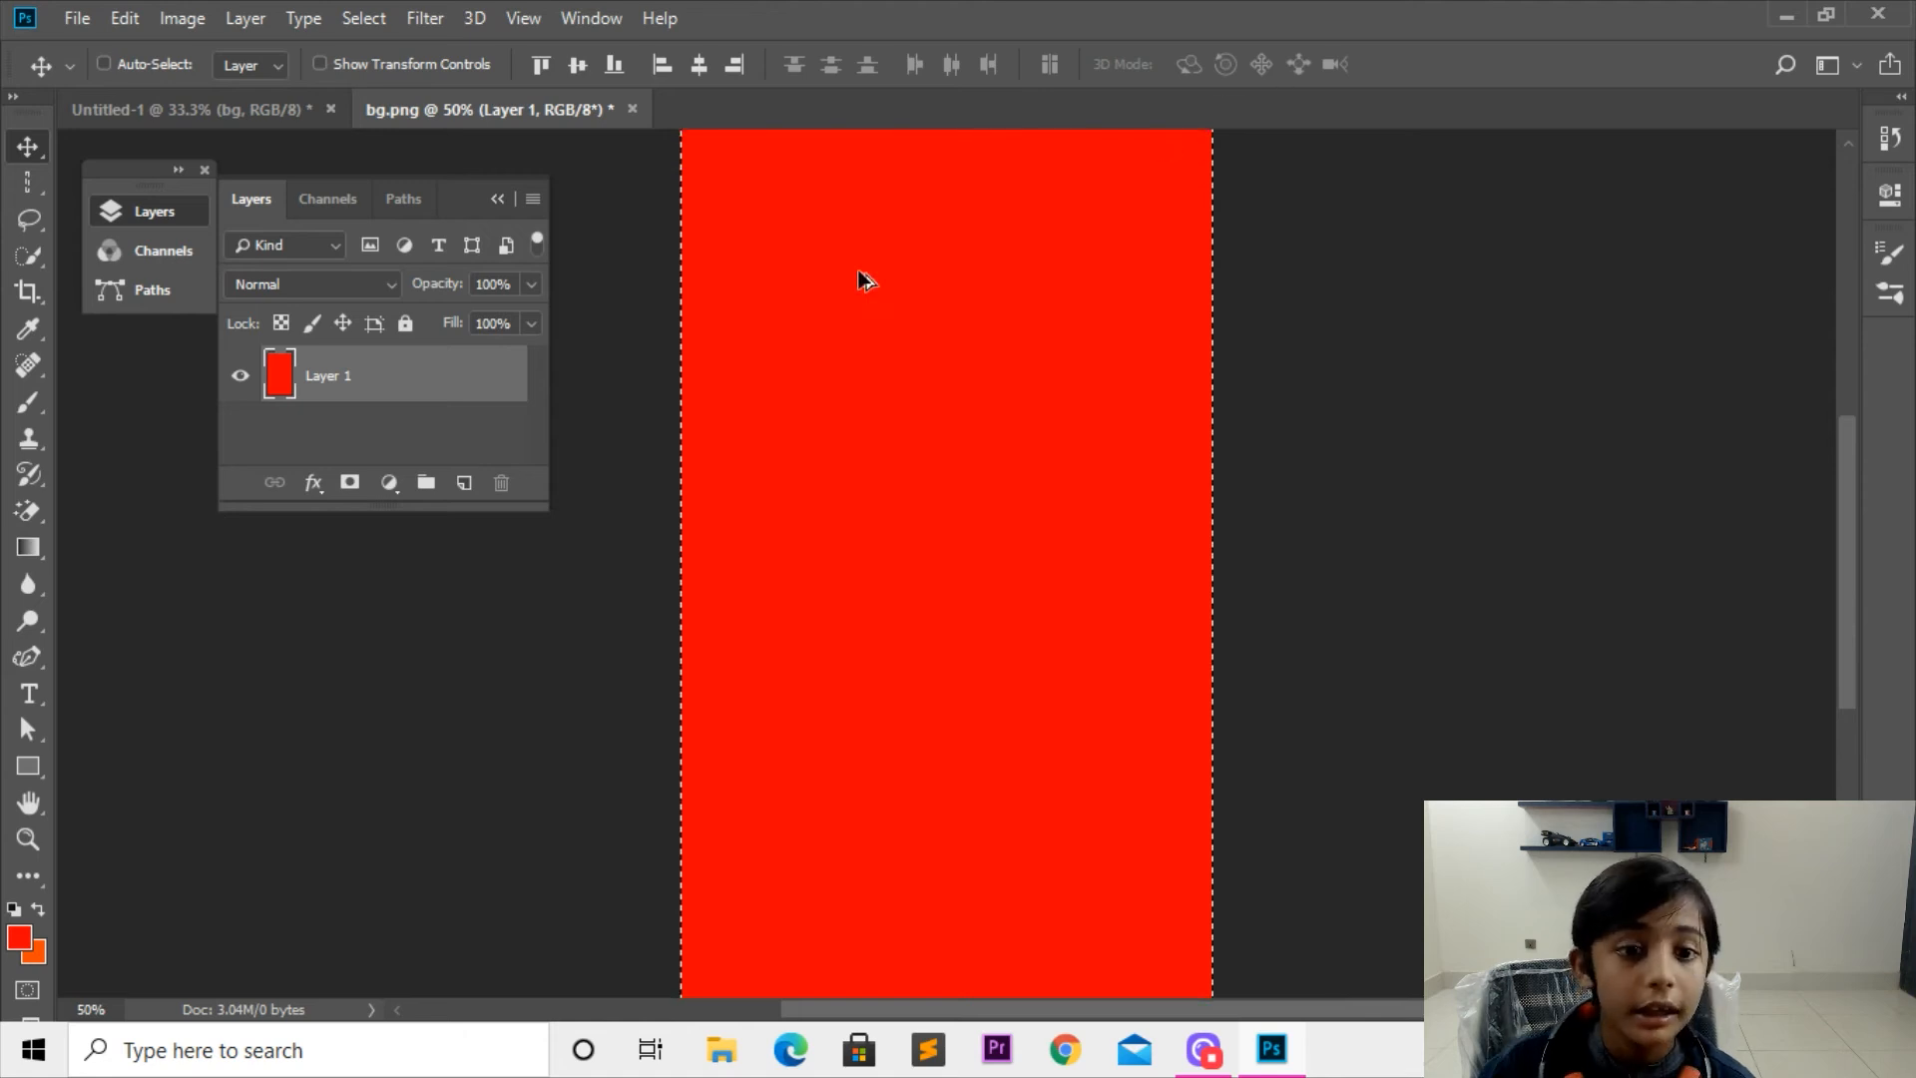
left_click(18, 936)
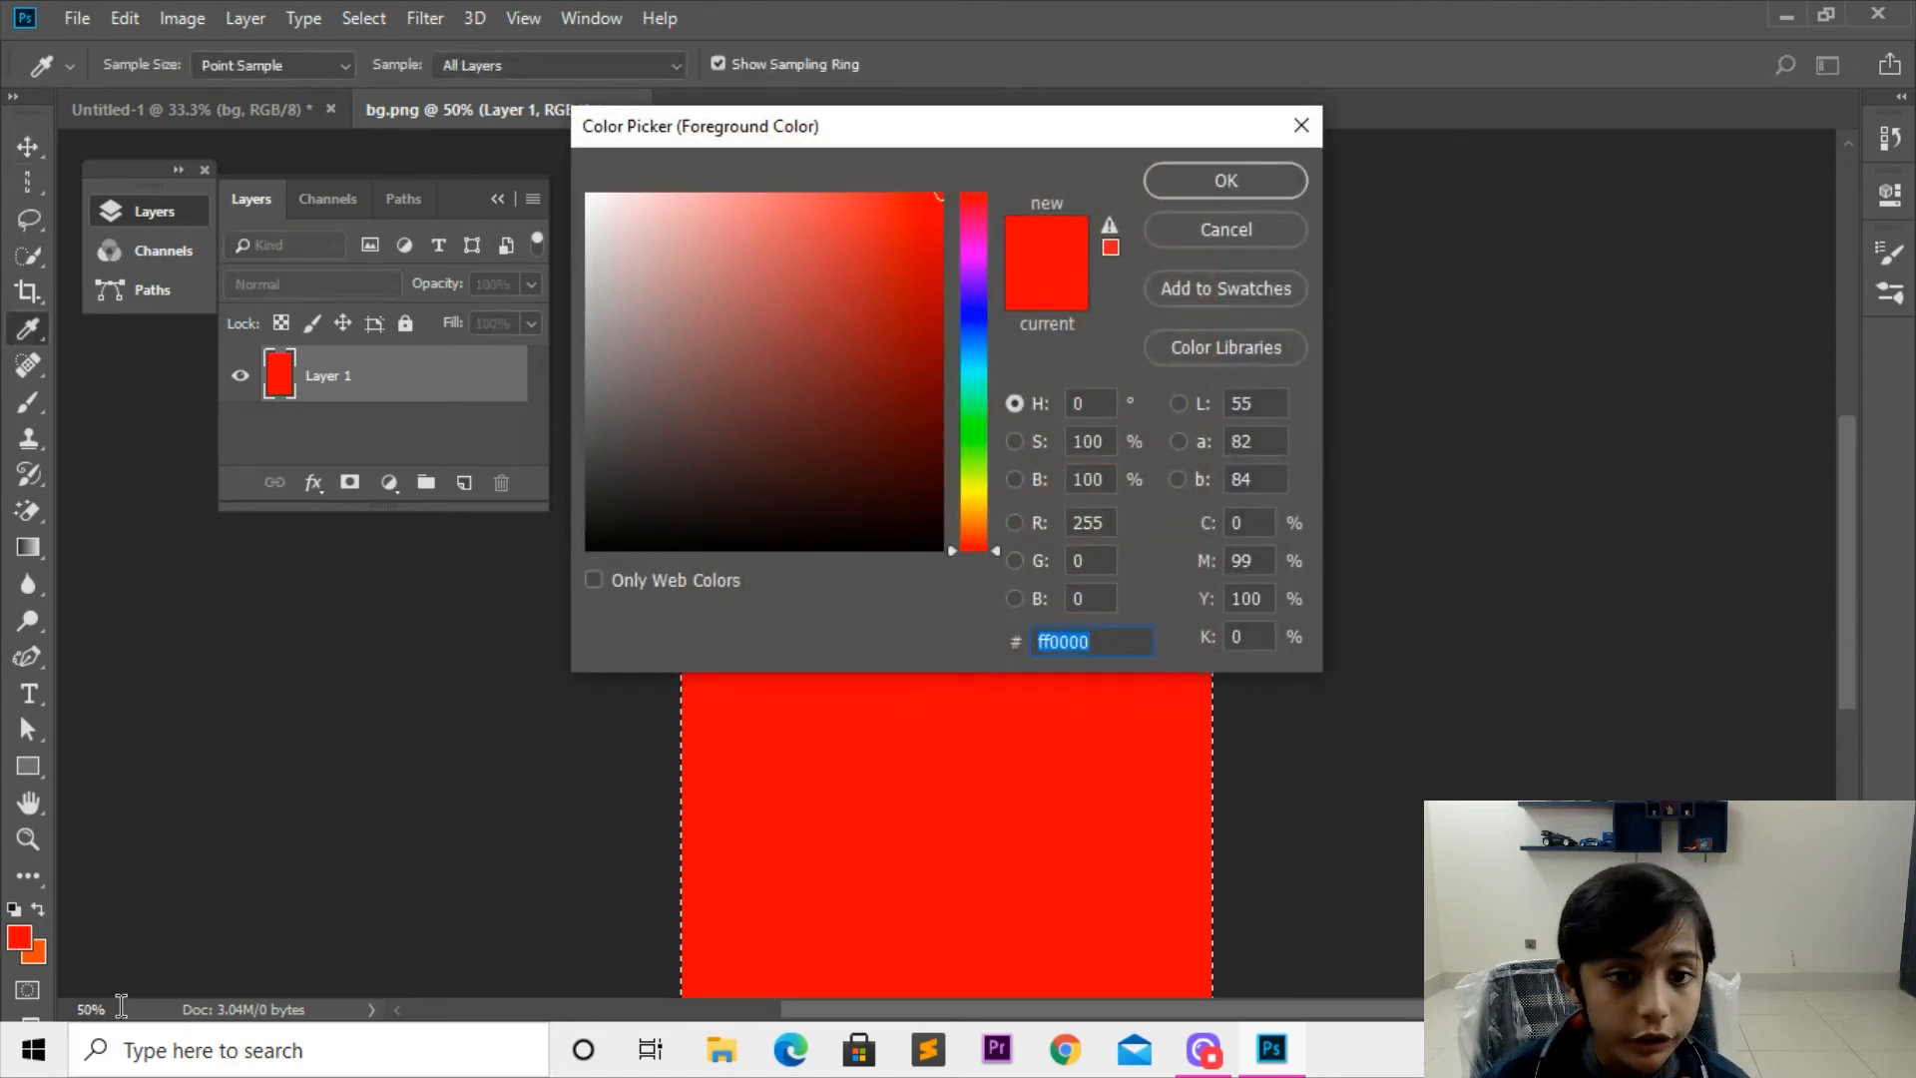
type("8b6363")
key("Return")
key("alt+BackSpace")
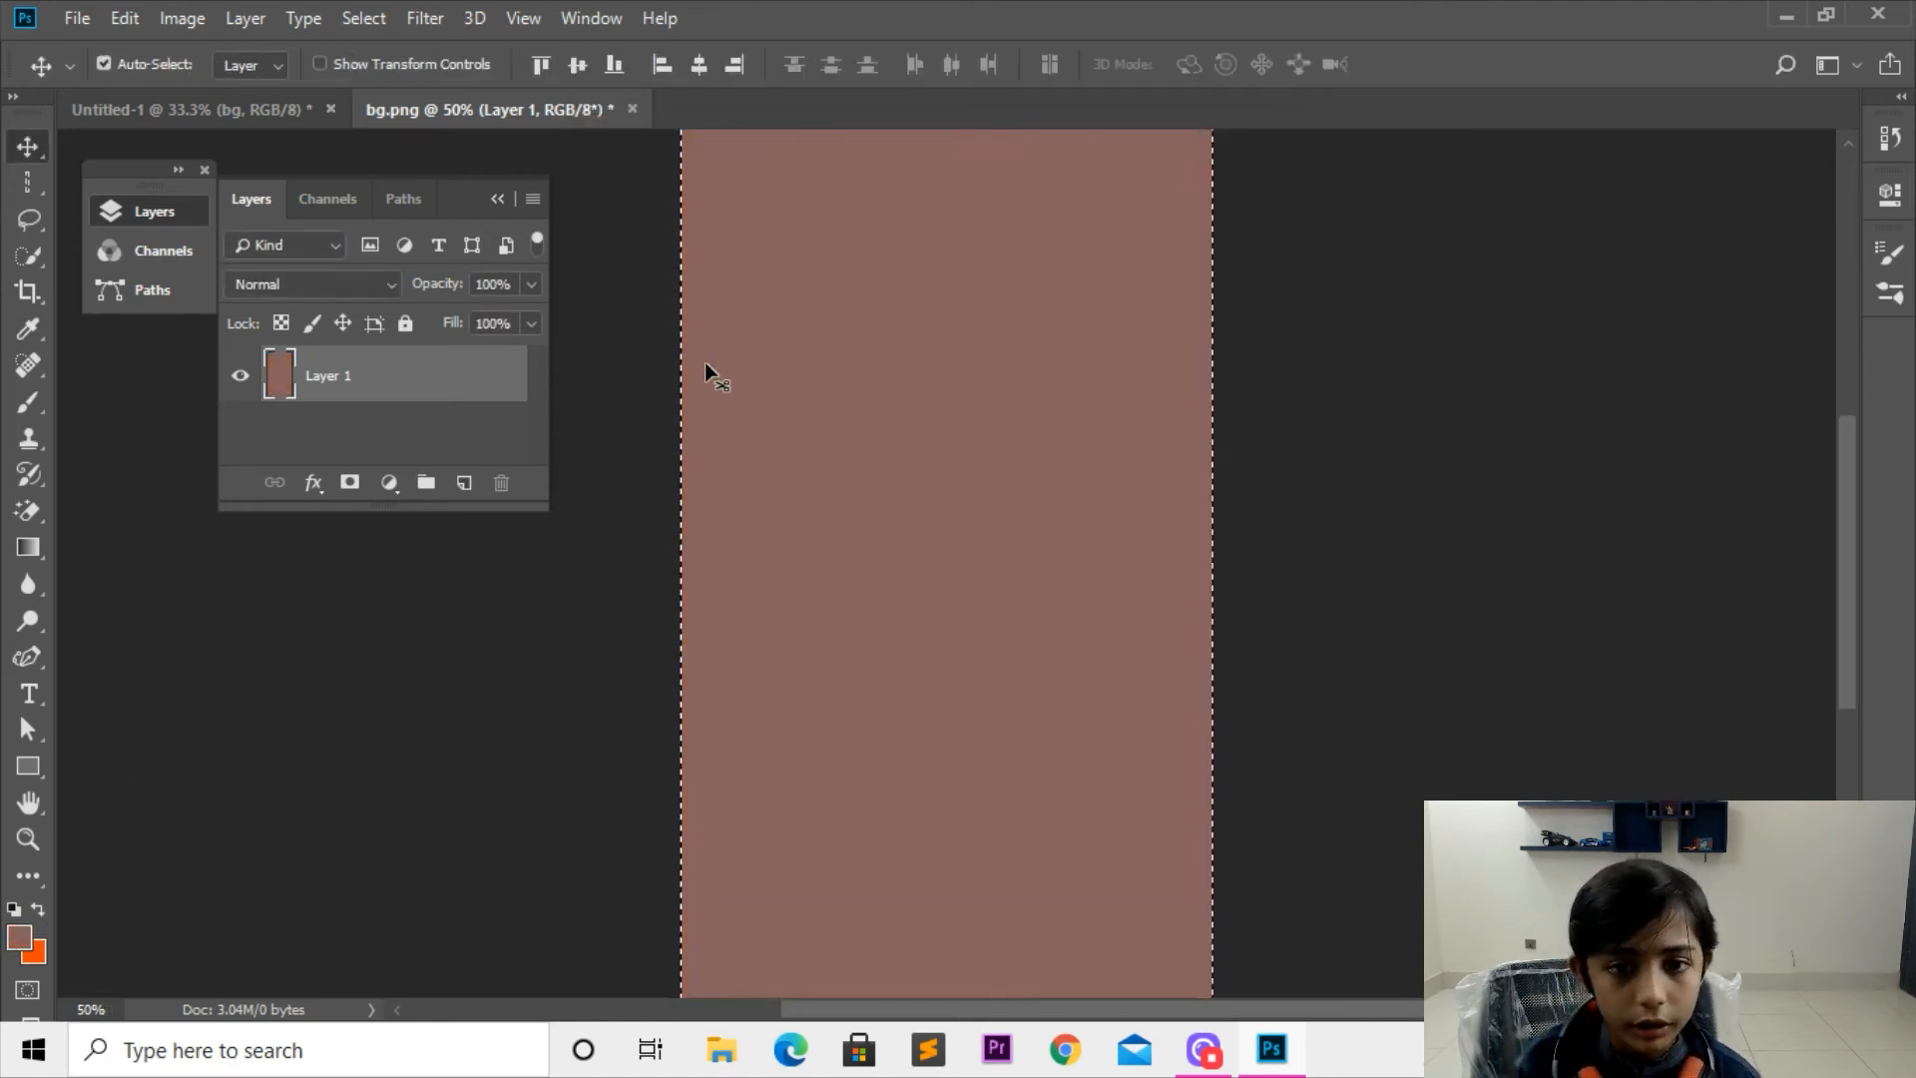
Step: Deselect the filled layer and set the background color to dark brown 3f342f
key("ctrl+d")
left_click(33, 955)
left_click(672, 457)
key("Return")
Step: Try moving the brown layer down and to the right, undo the move, and quick-select the whole layer
left_click_drag(818, 416, 1143, 966)
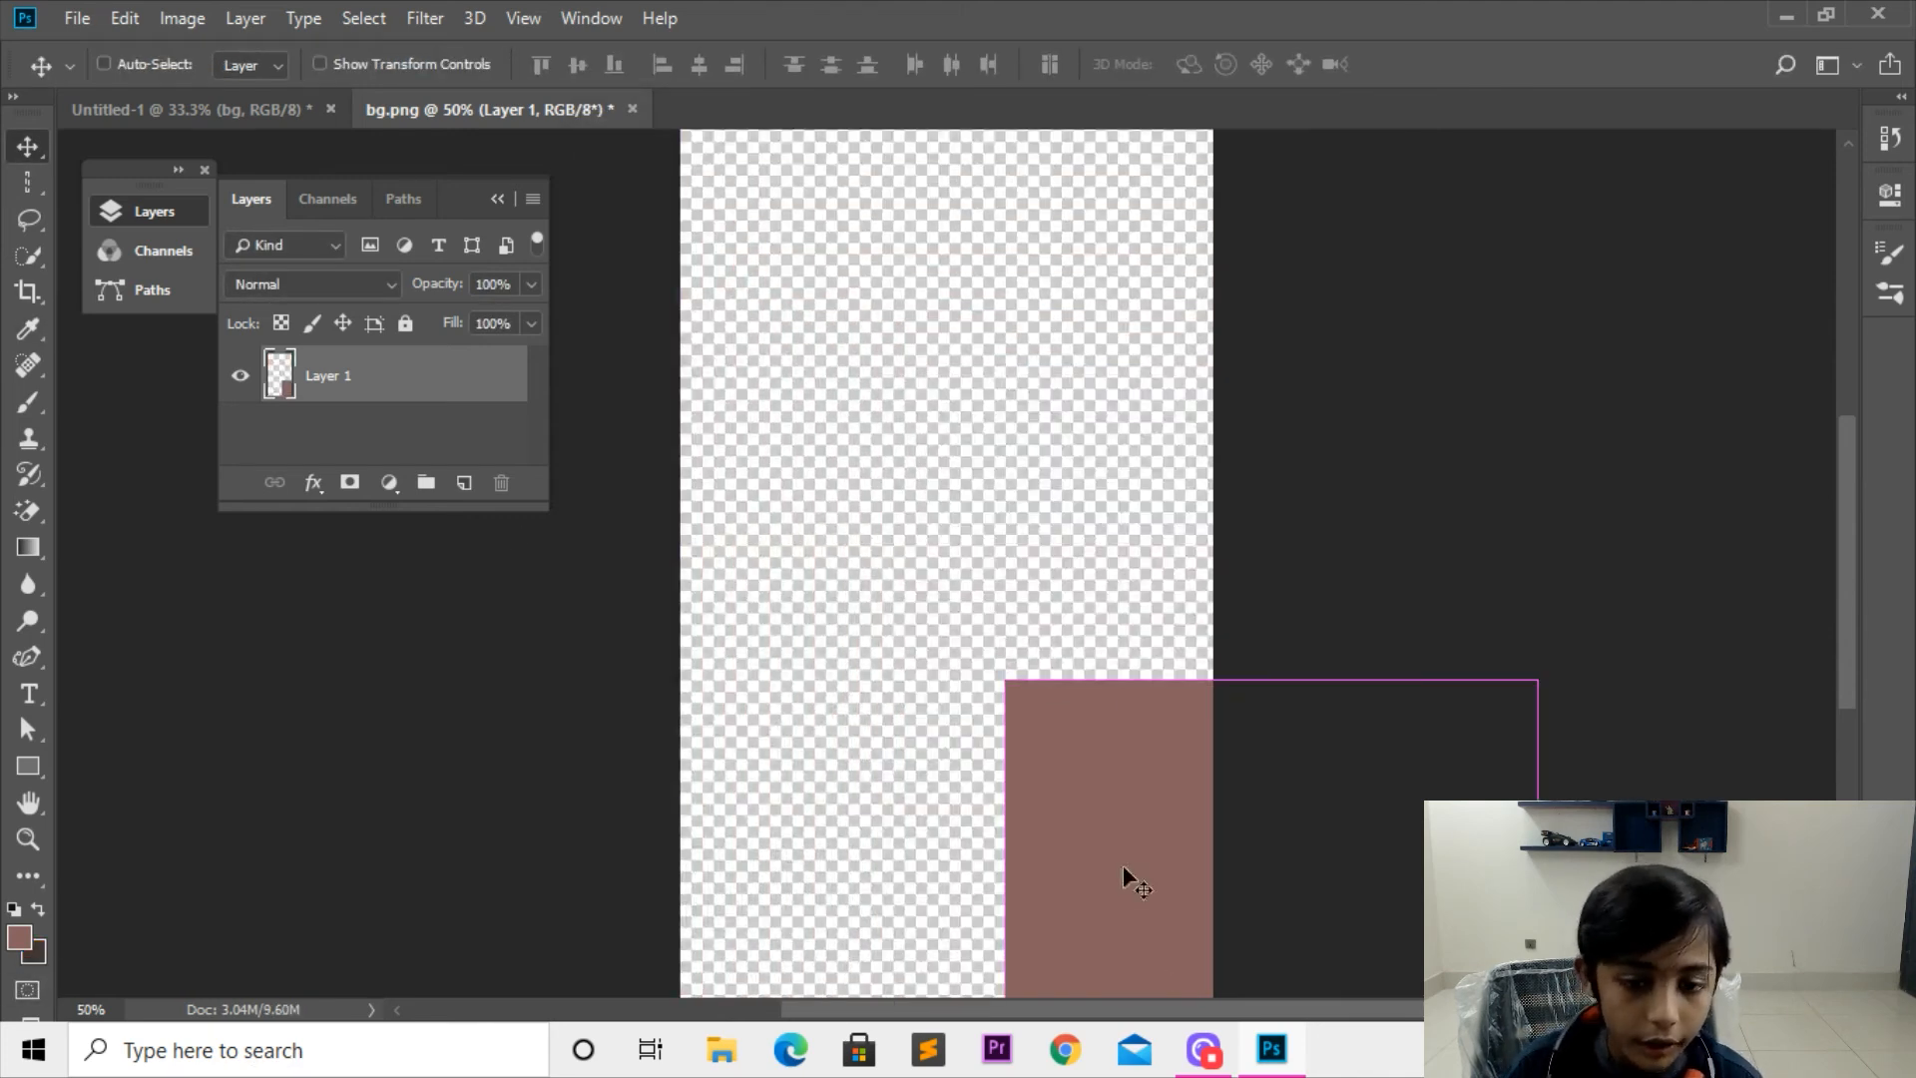
key("ctrl+z")
key("w")
left_click_drag(717, 367, 1198, 922)
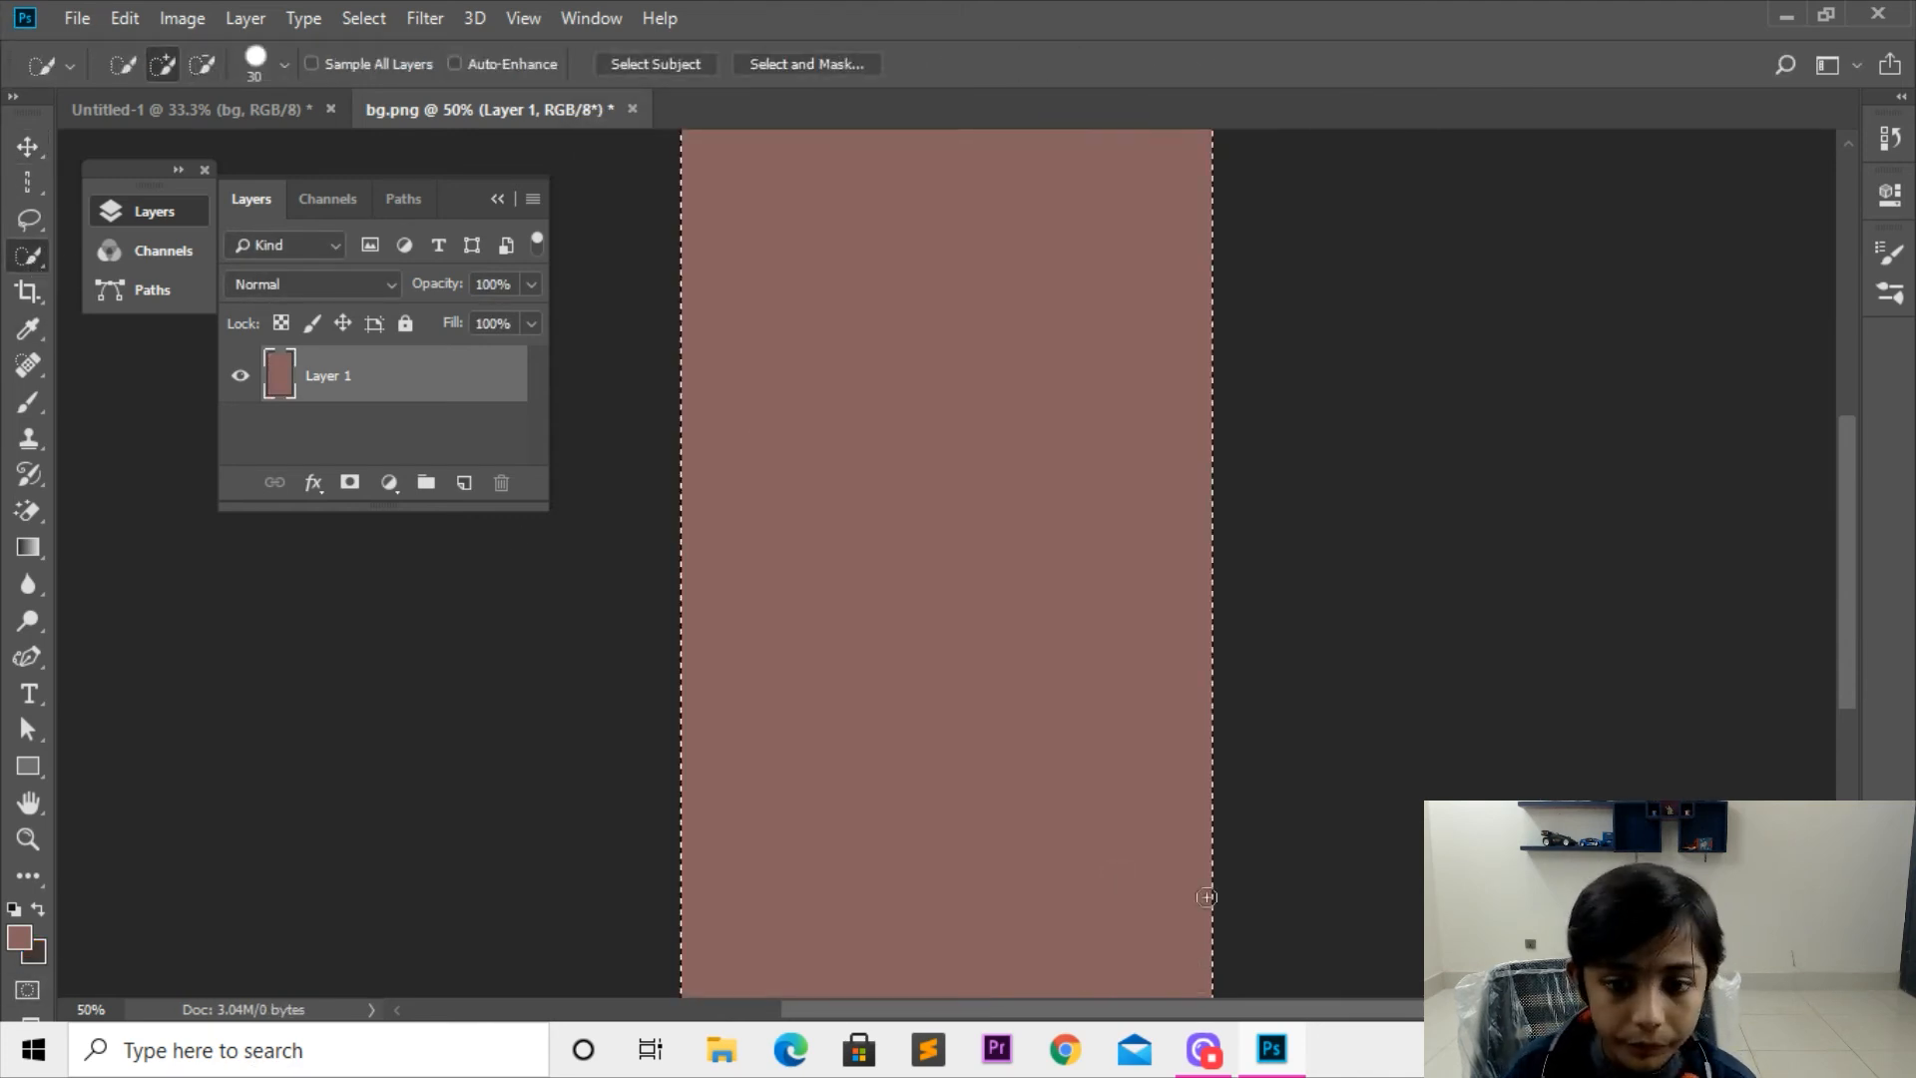
key("super")
key("super")
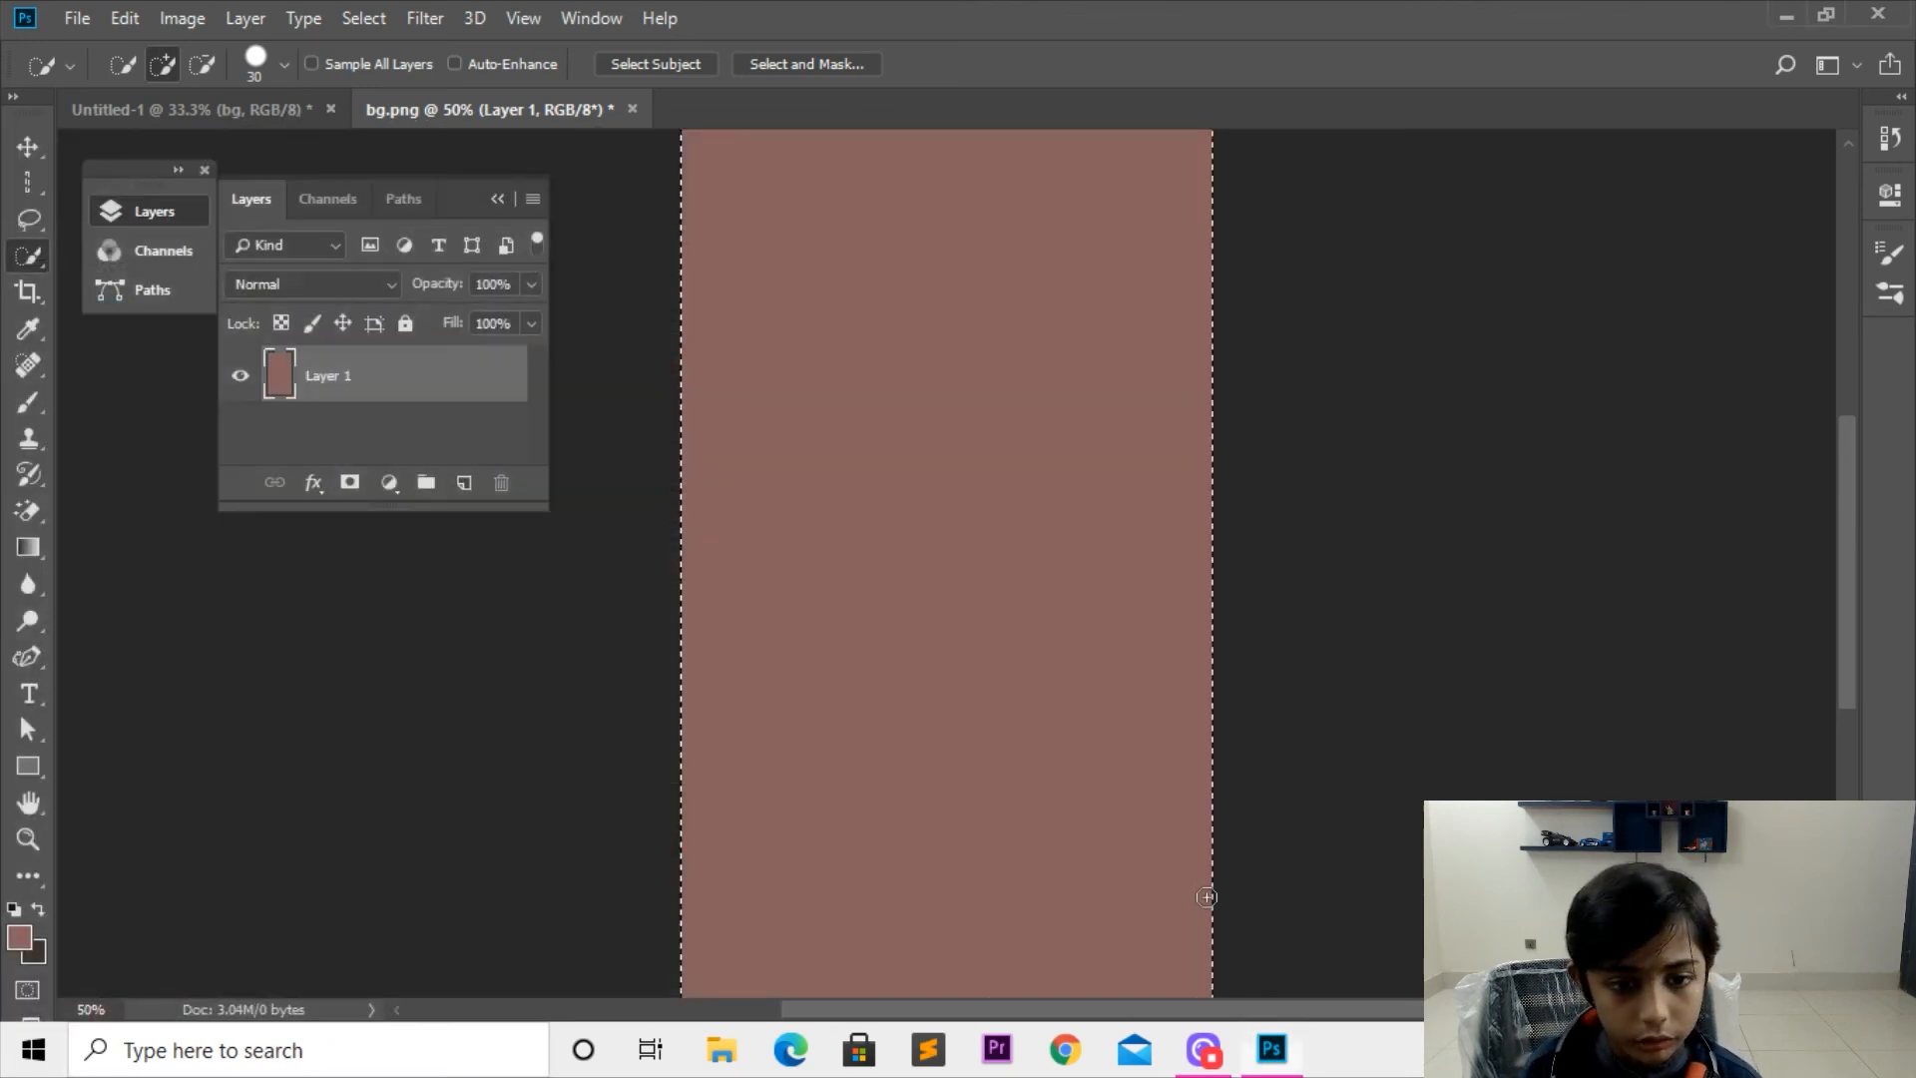
Step: Set the foreground color to a dark maroon and fill the selected layer with it
left_click(19, 936)
left_click(762, 439)
key("Return")
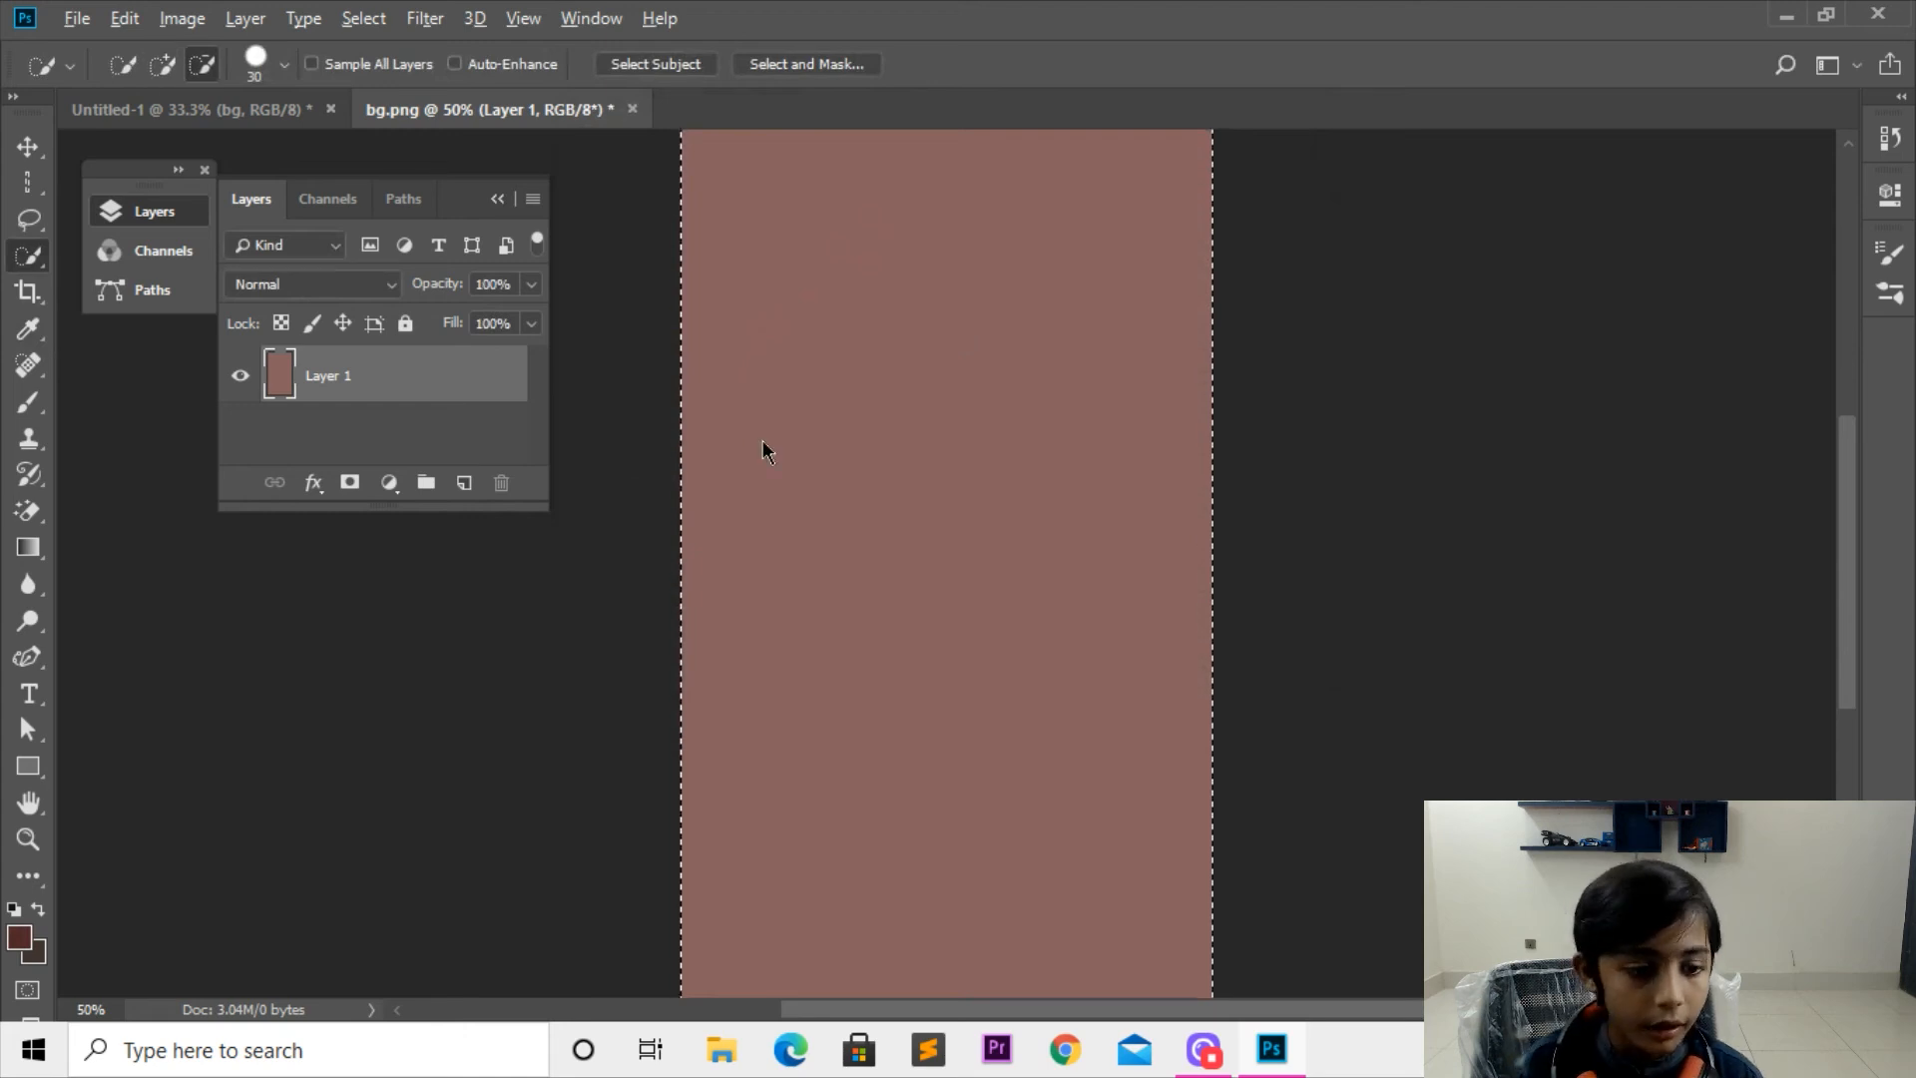
key("alt+BackSpace")
Step: Set the background color to a near-black shade
left_click(33, 951)
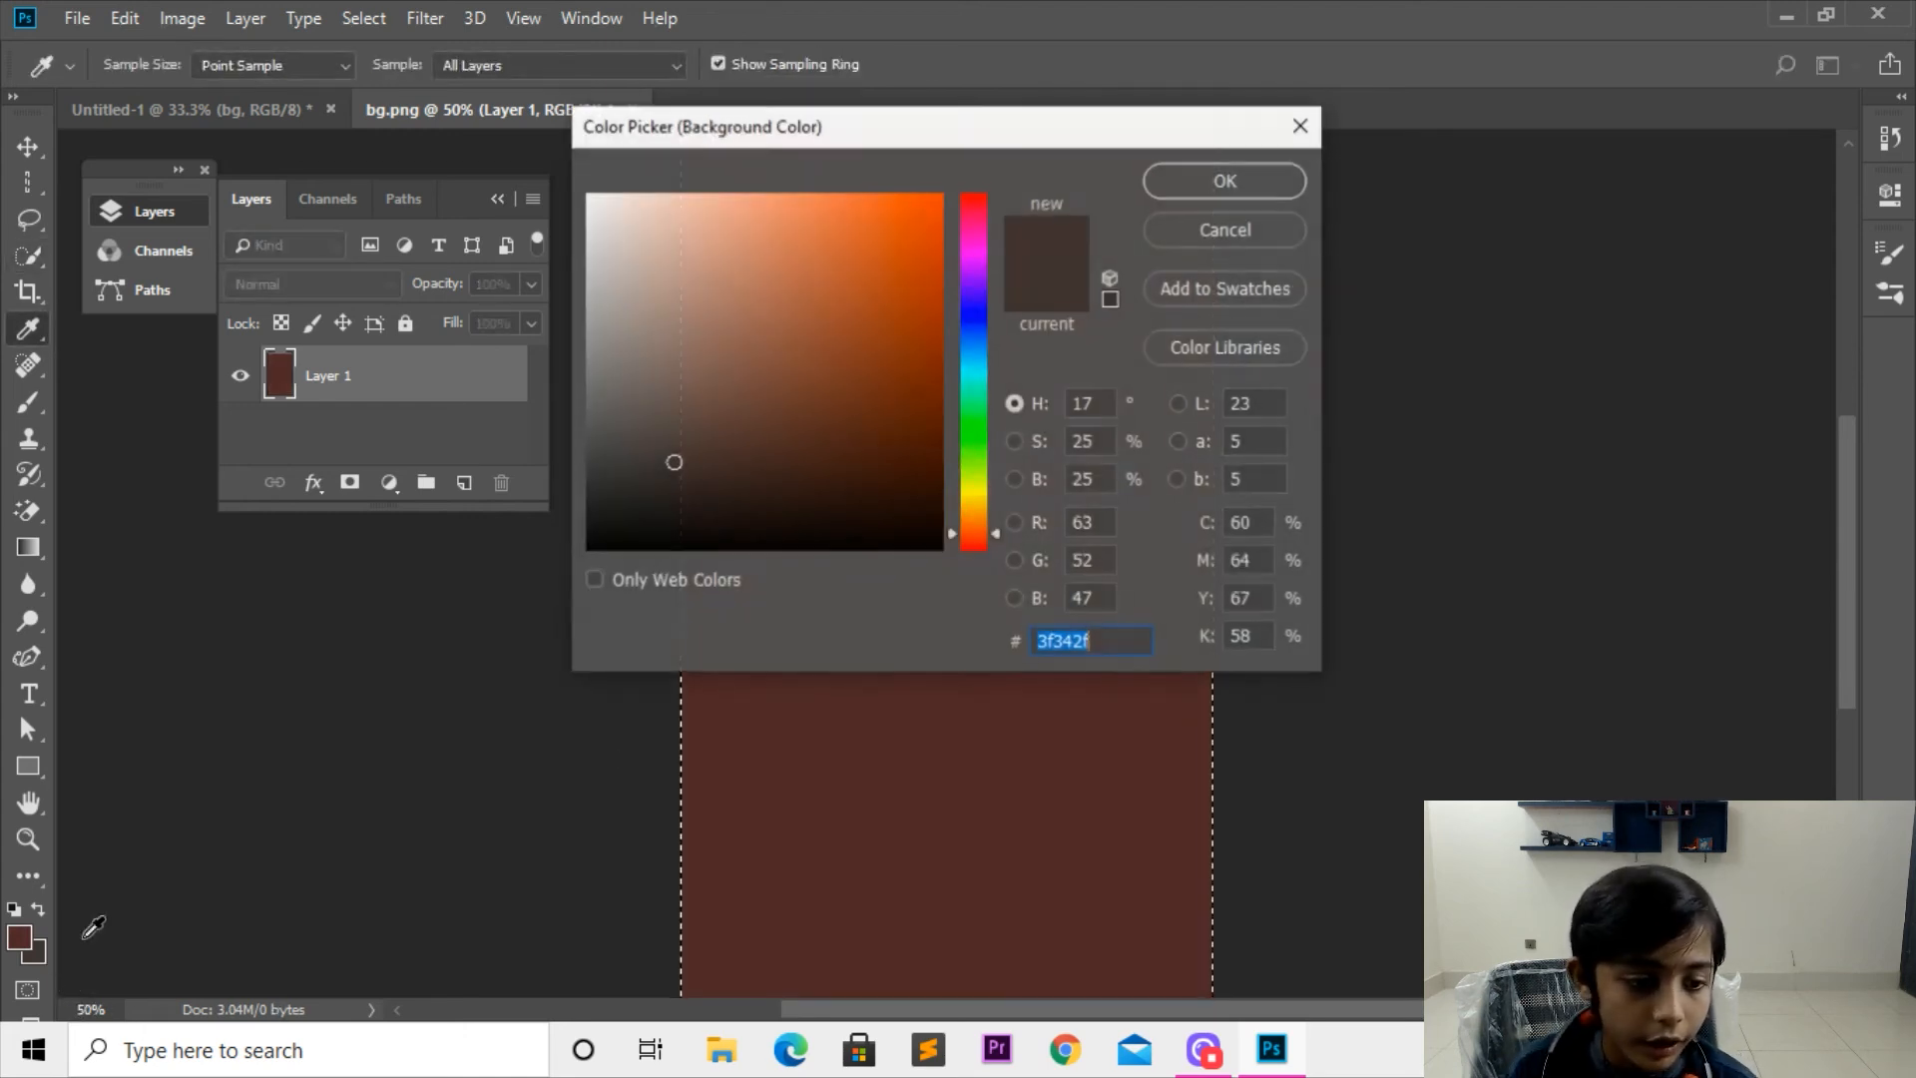
left_click(636, 526)
key("Return")
key("w")
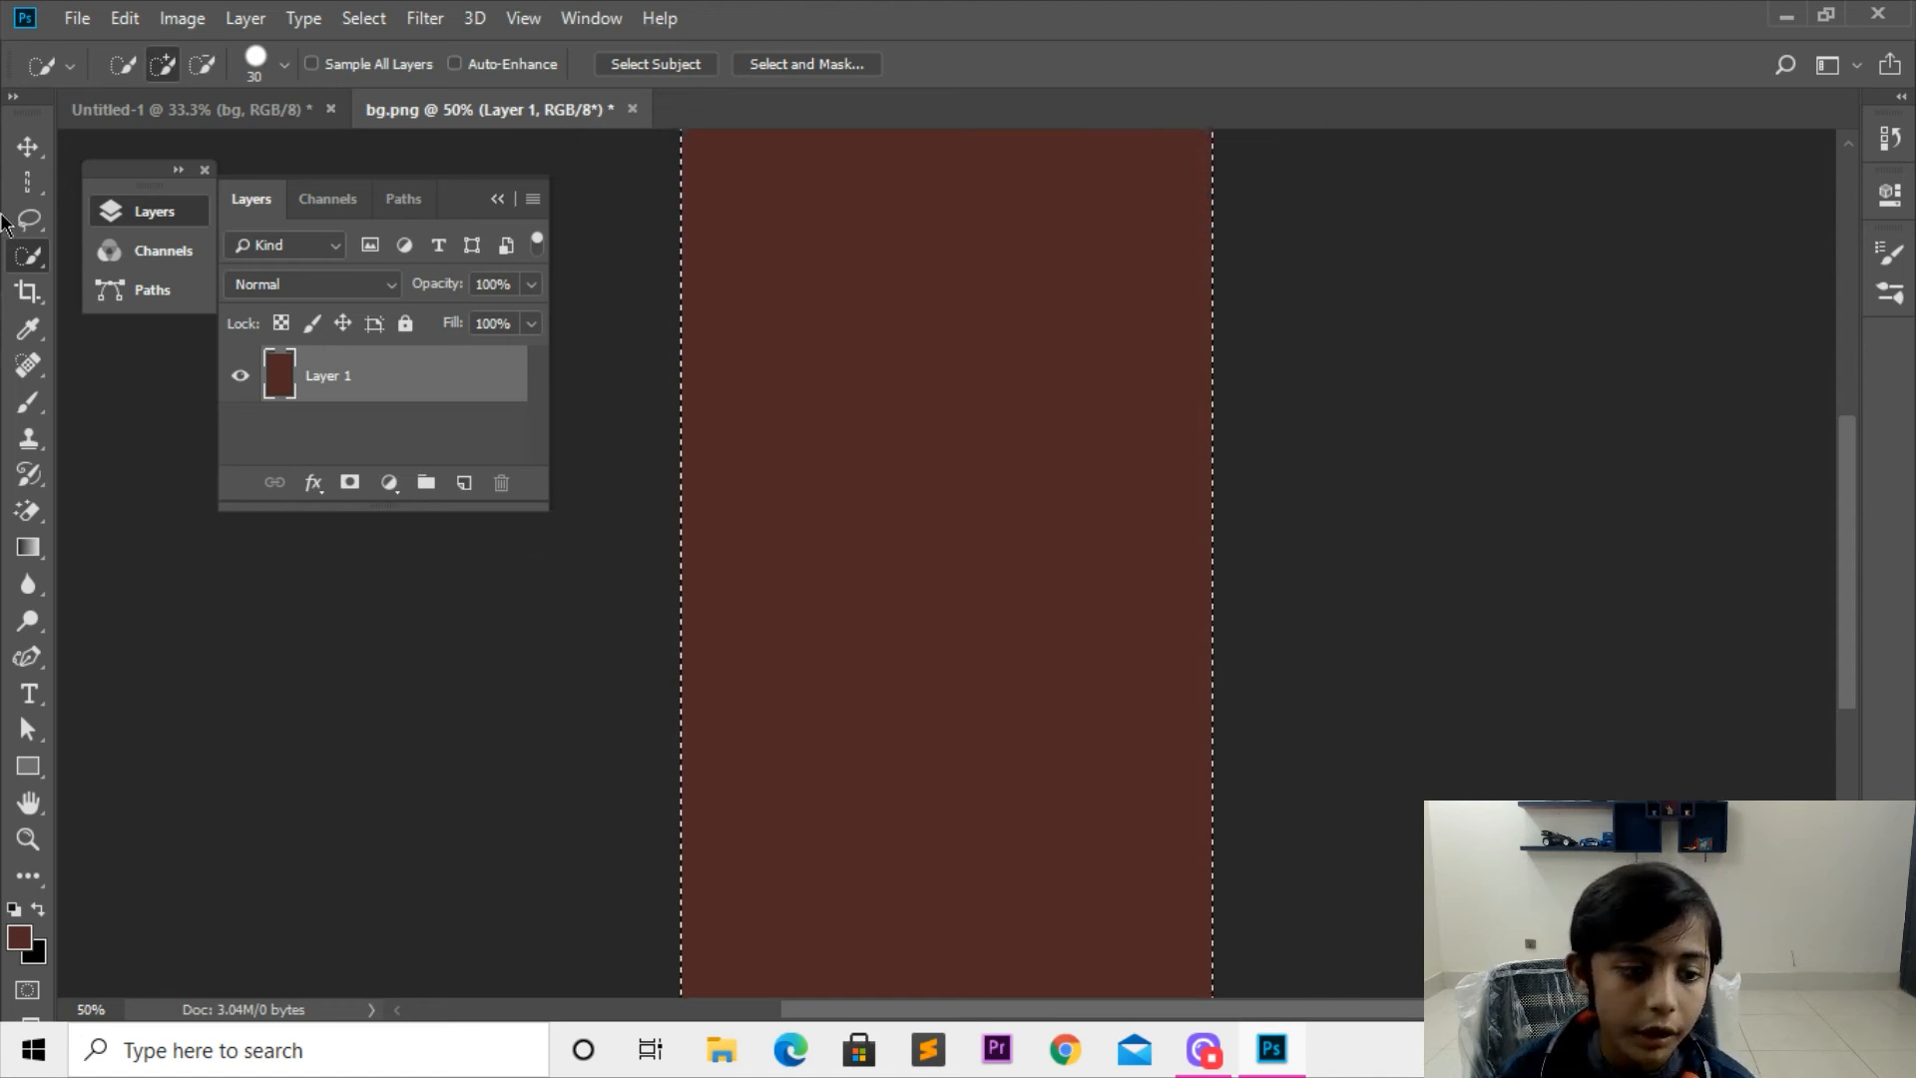
Step: Set the foreground color to a bright coral red and fill the selected layer with it
left_click(22, 936)
left_click(826, 103)
key("Return")
key("alt+BackSpace")
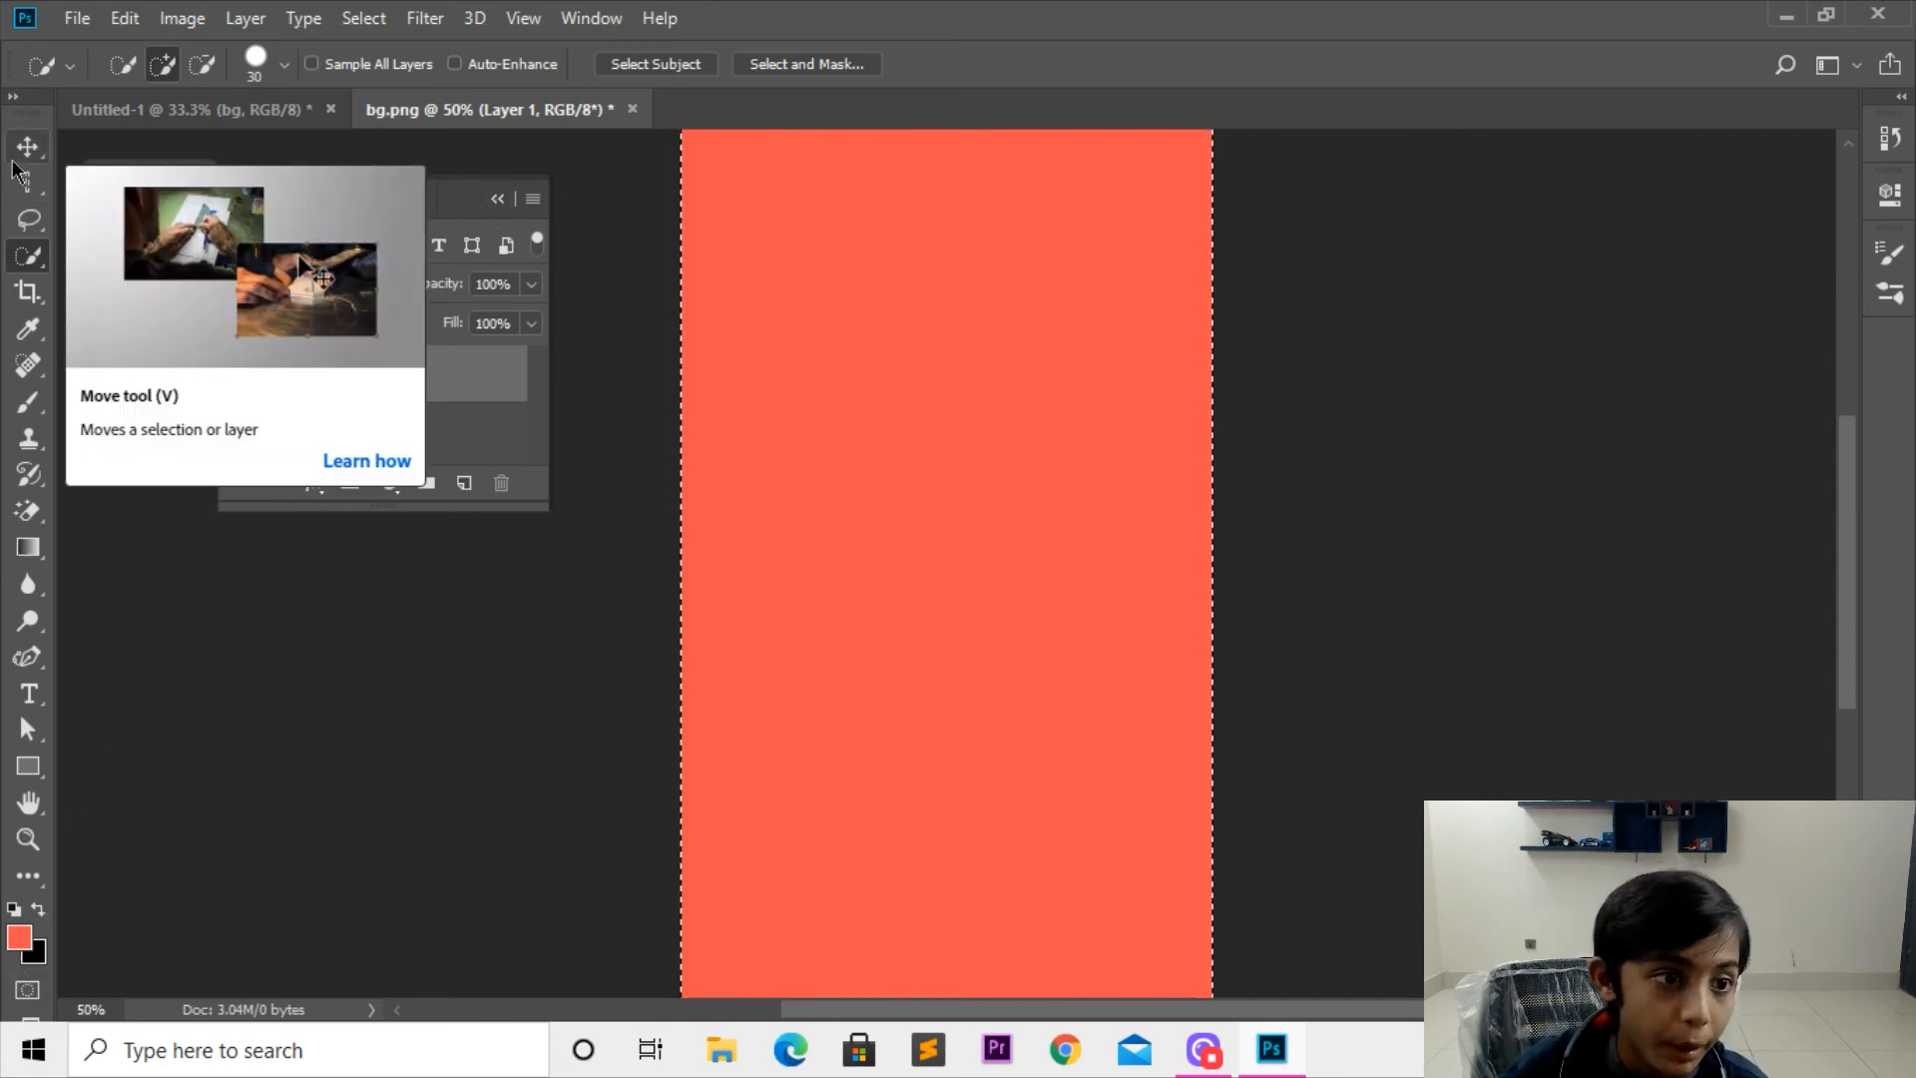
Step: Set the foreground color to black, 000000, and fill the selected layer with it
left_click(20, 938)
type("000000")
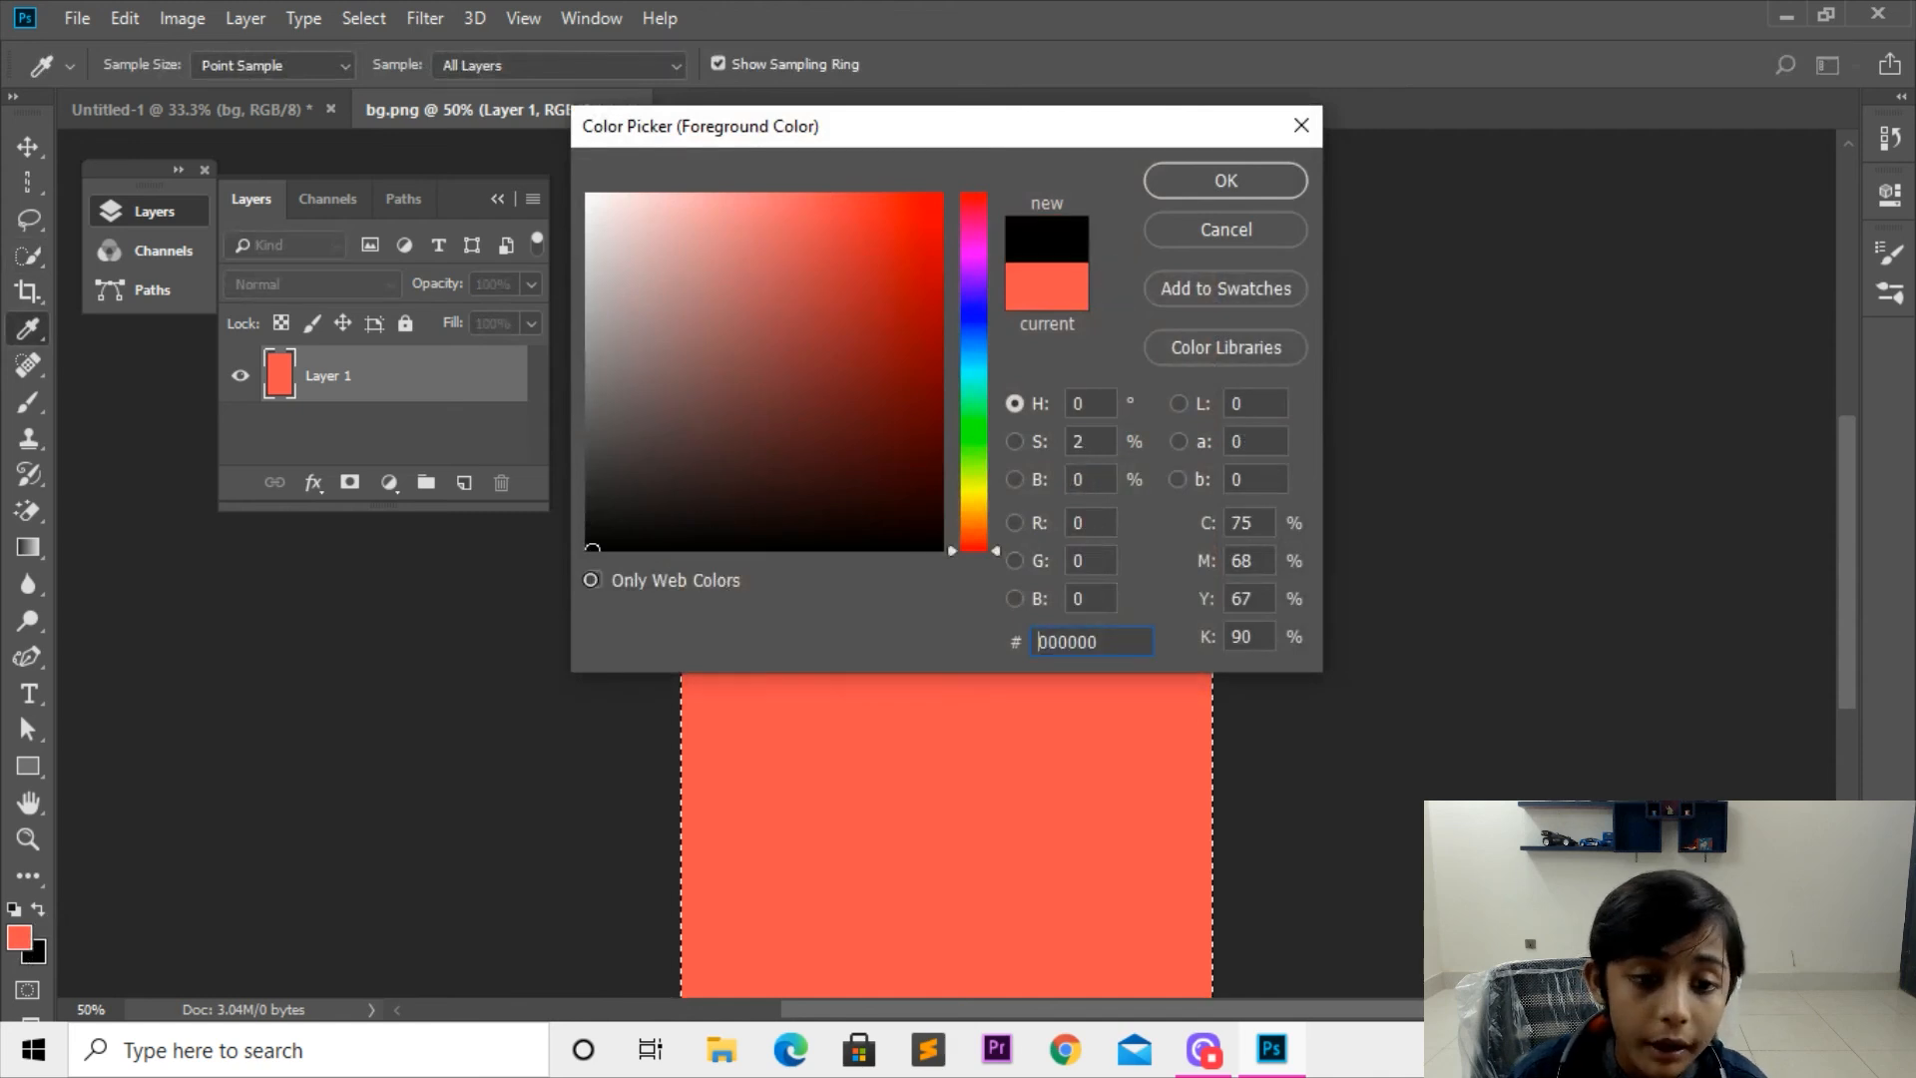
key("Return")
key("alt+BackSpace")
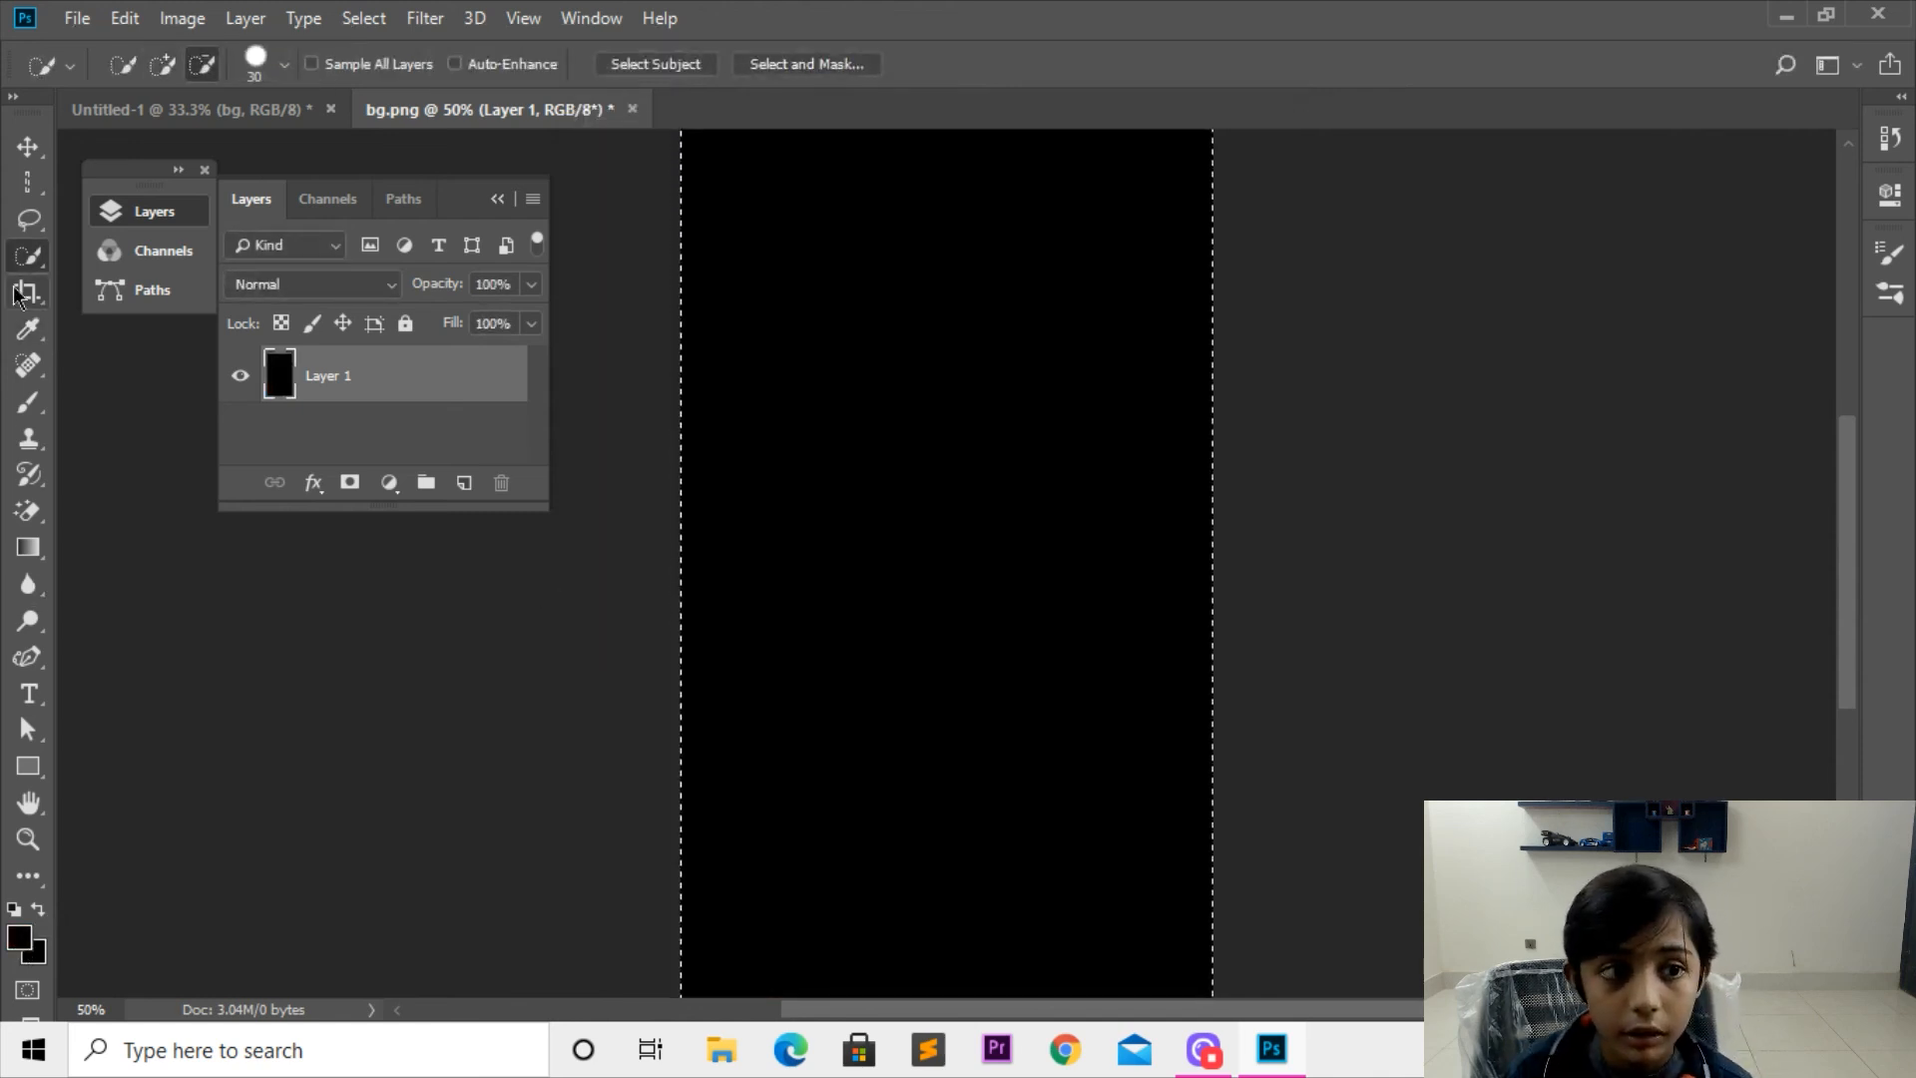
Step: Undo the color fills one after another back to the original patterned beige background
left_click(28, 146)
key("ctrl+z")
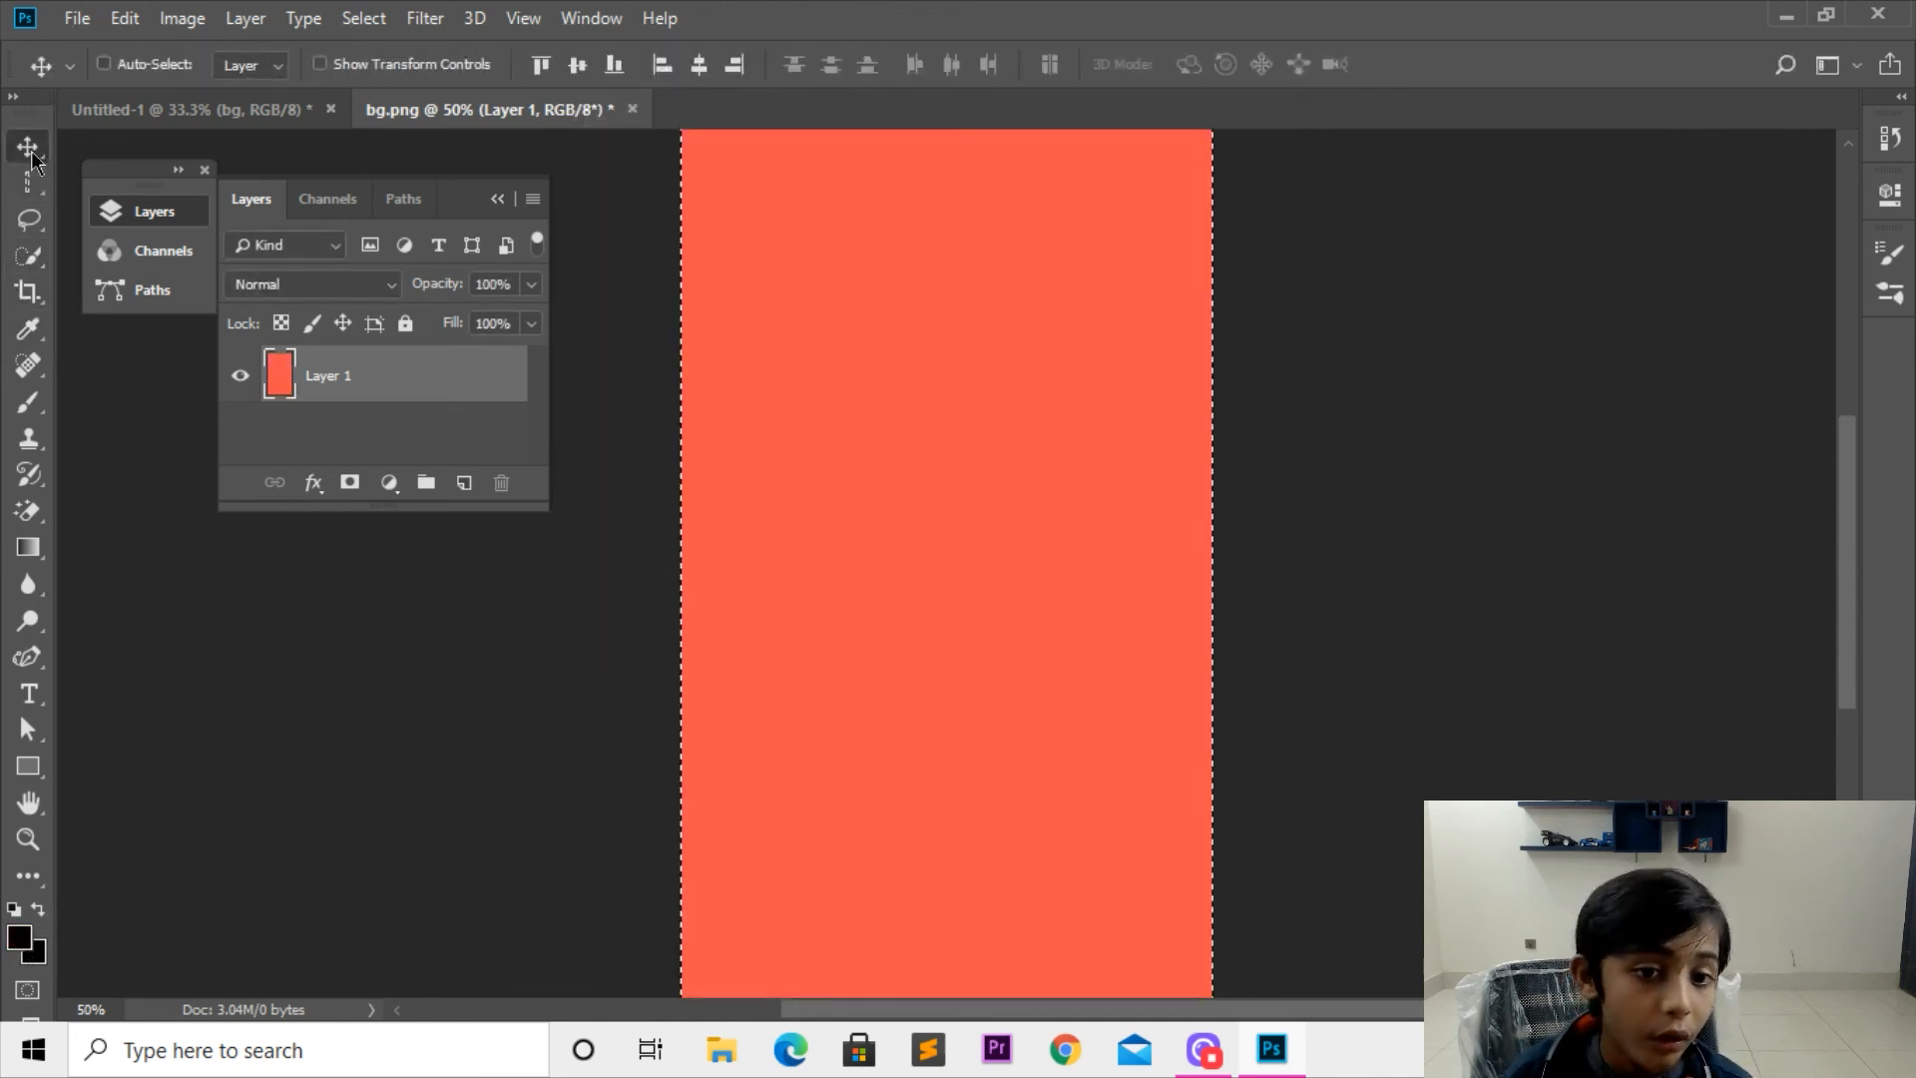
key("ctrl+alt+z")
key("ctrl+alt+z")
key("ctrl+alt+z")
key("ctrl+alt+z")
key("ctrl+alt+z")
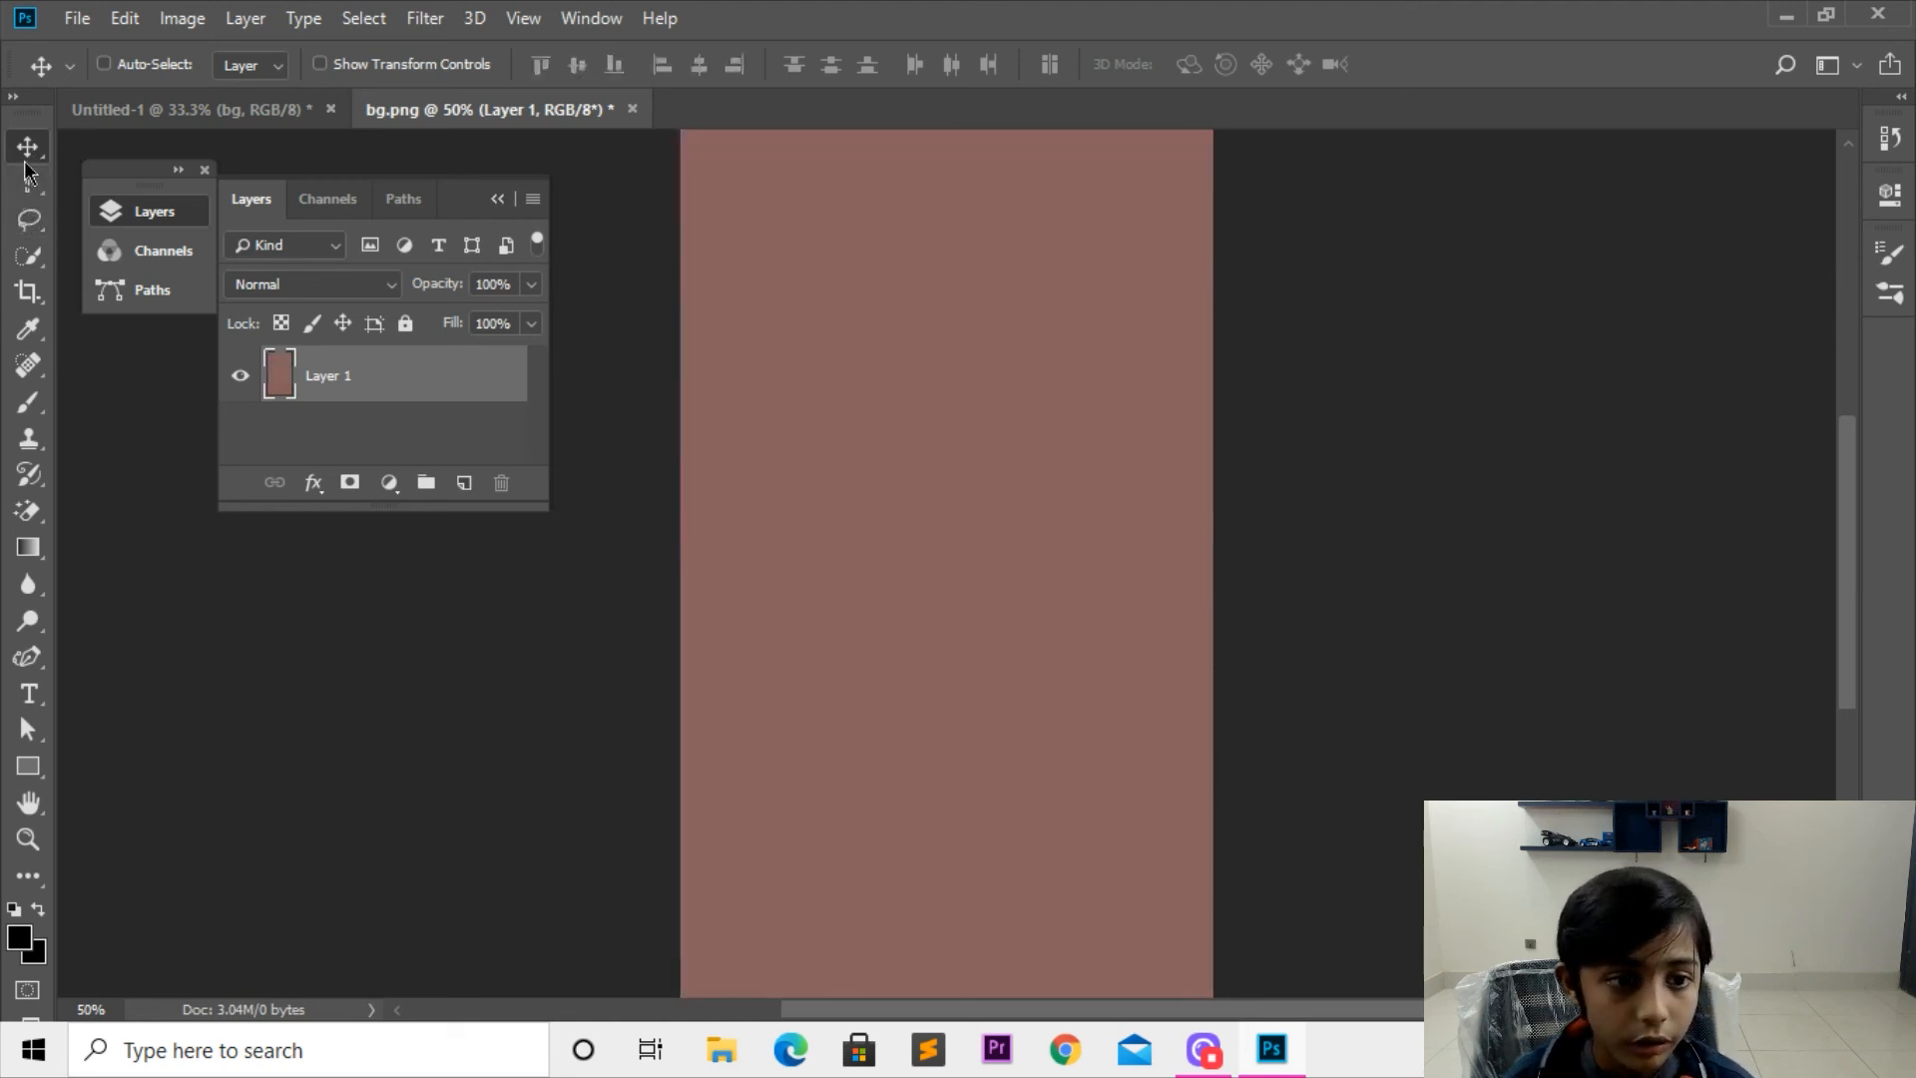
key("ctrl+alt+z")
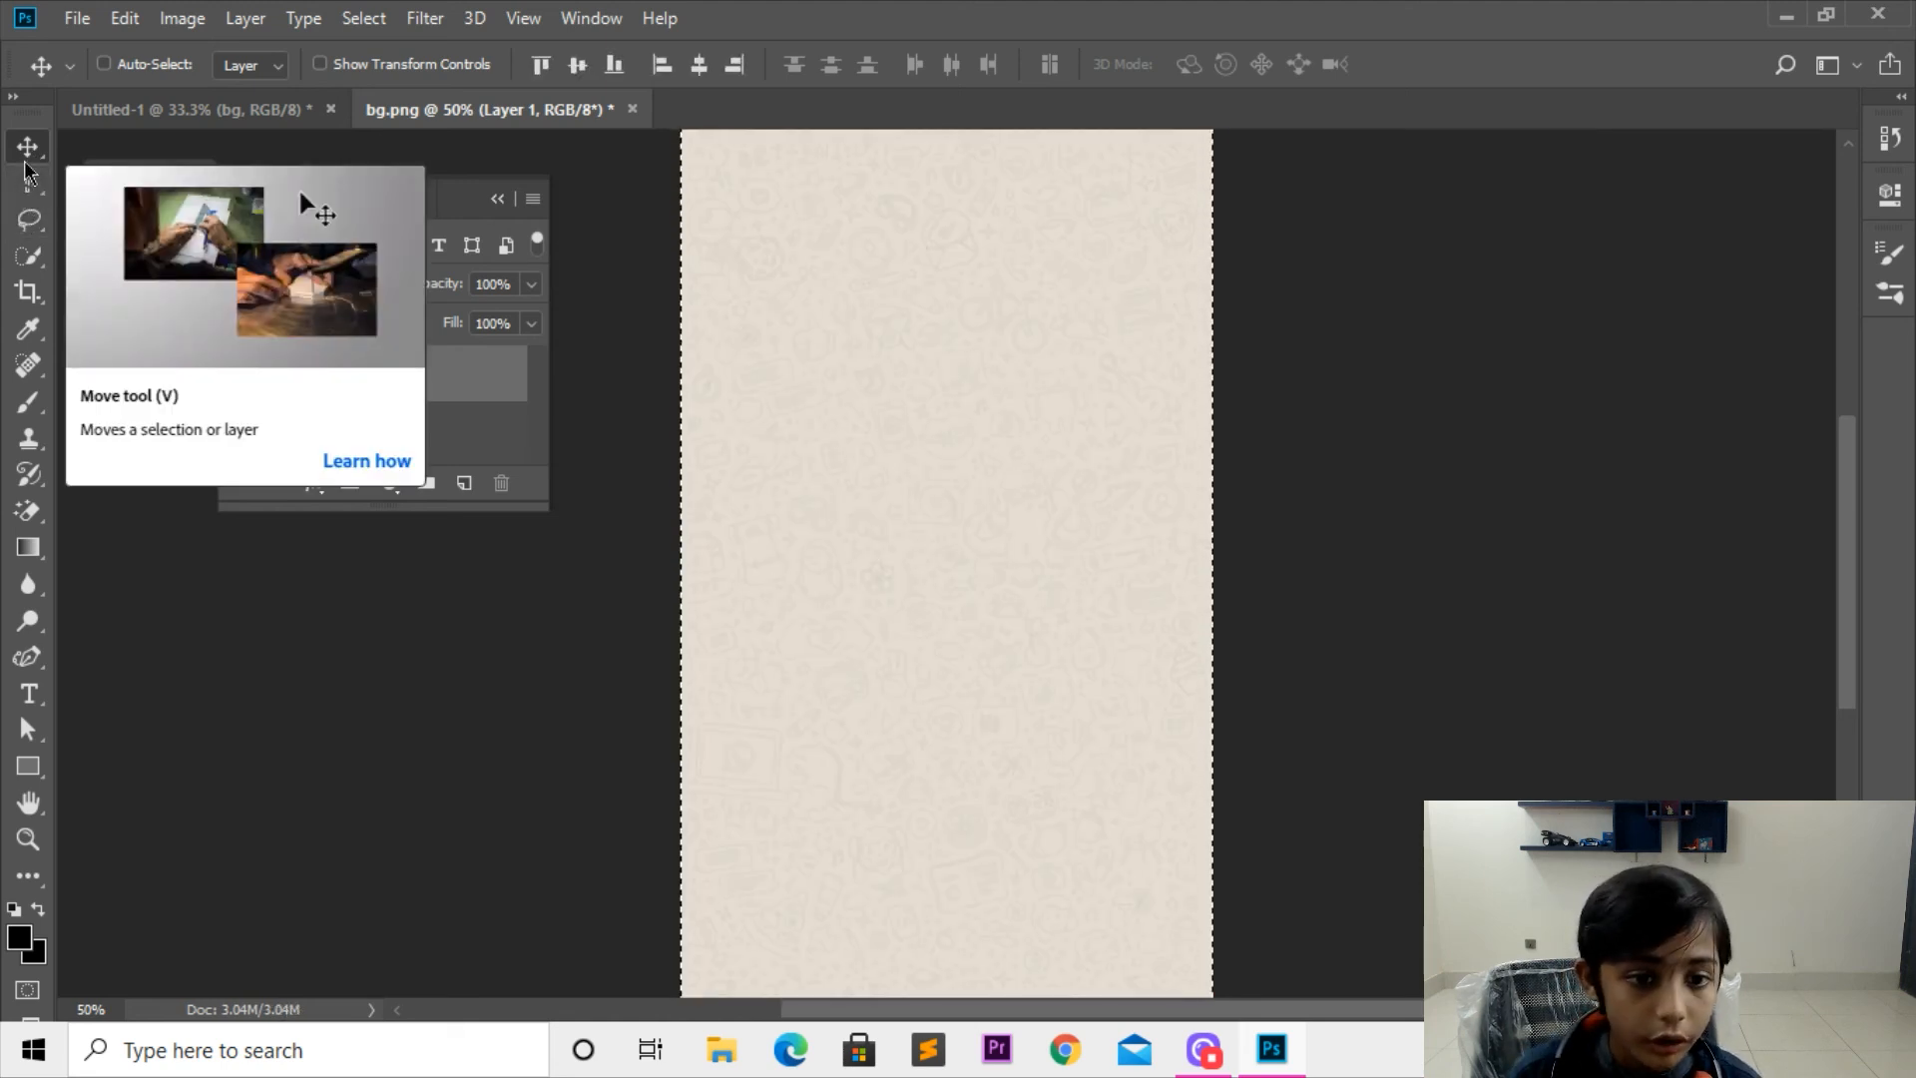
Step: Add a text layer reading "ICON" slightly left of the canvas's center
key("ctrl+plus")
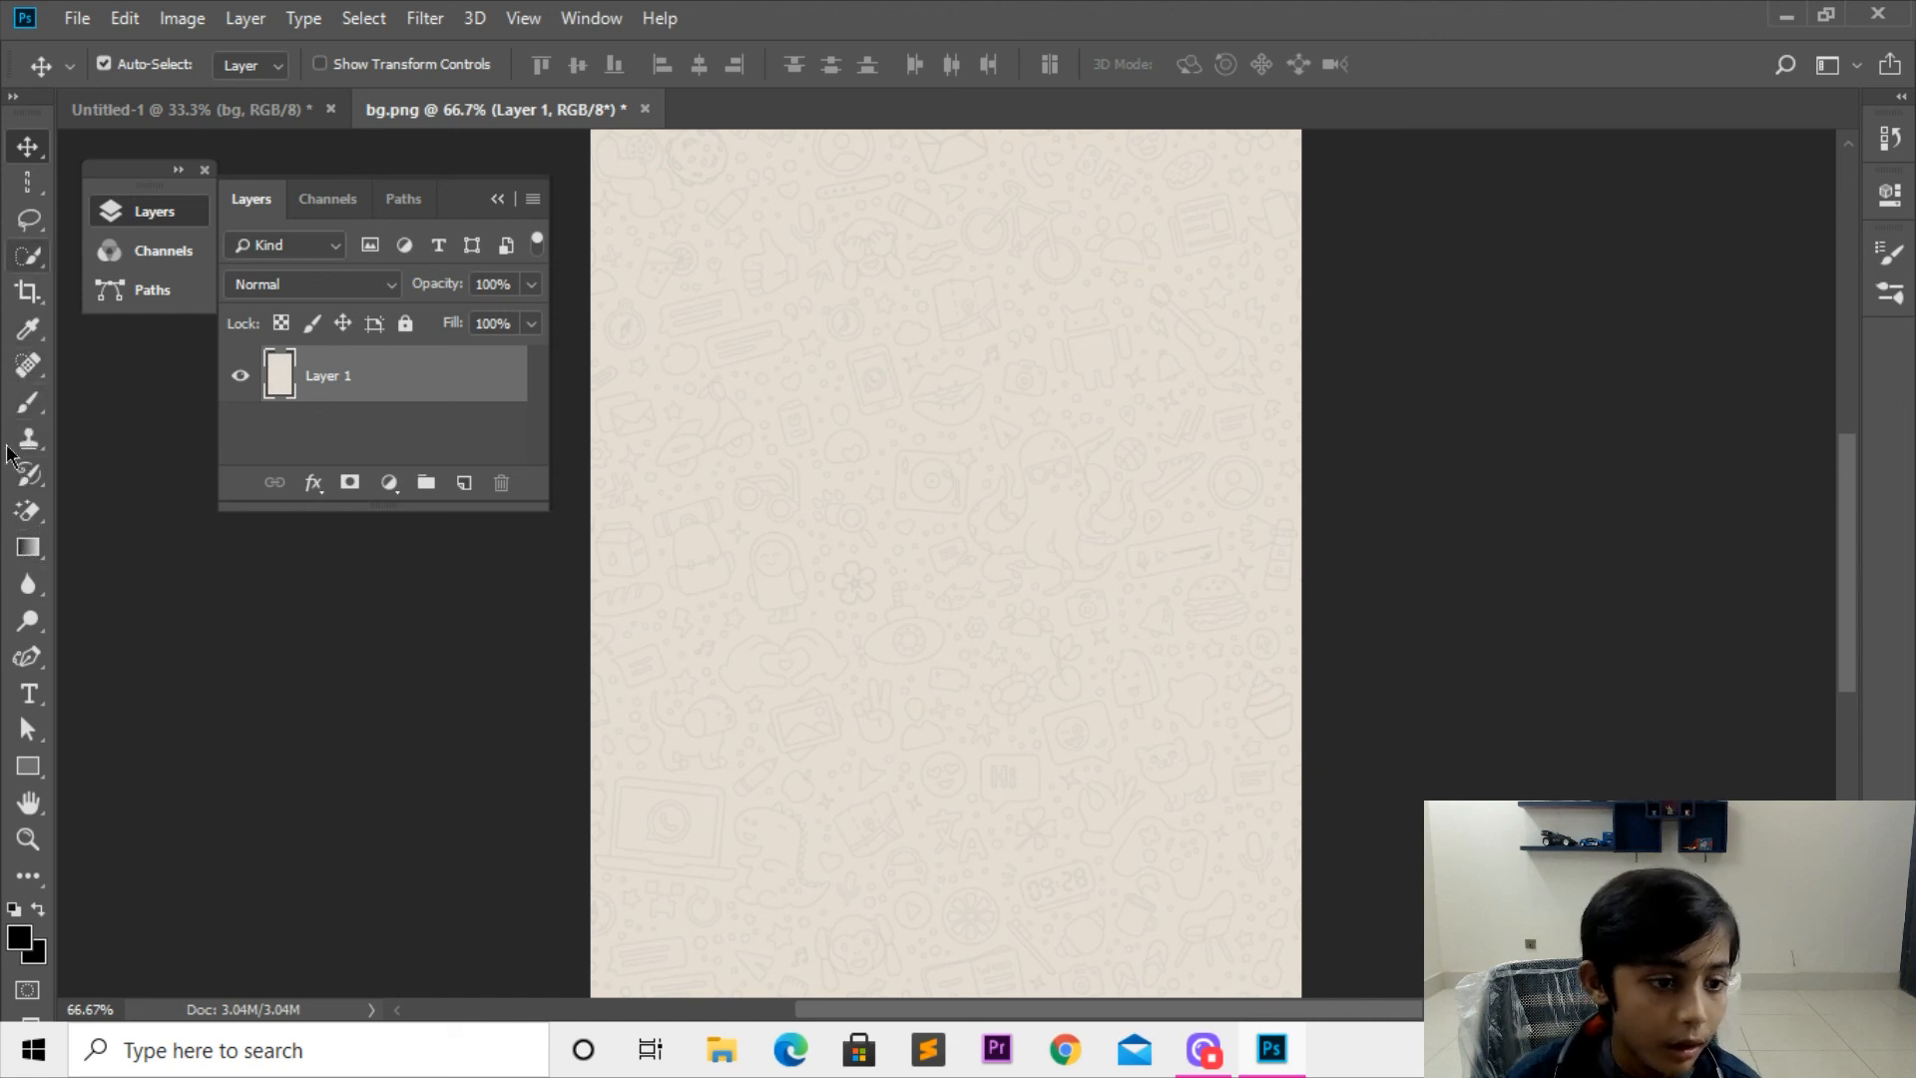
left_click(28, 693)
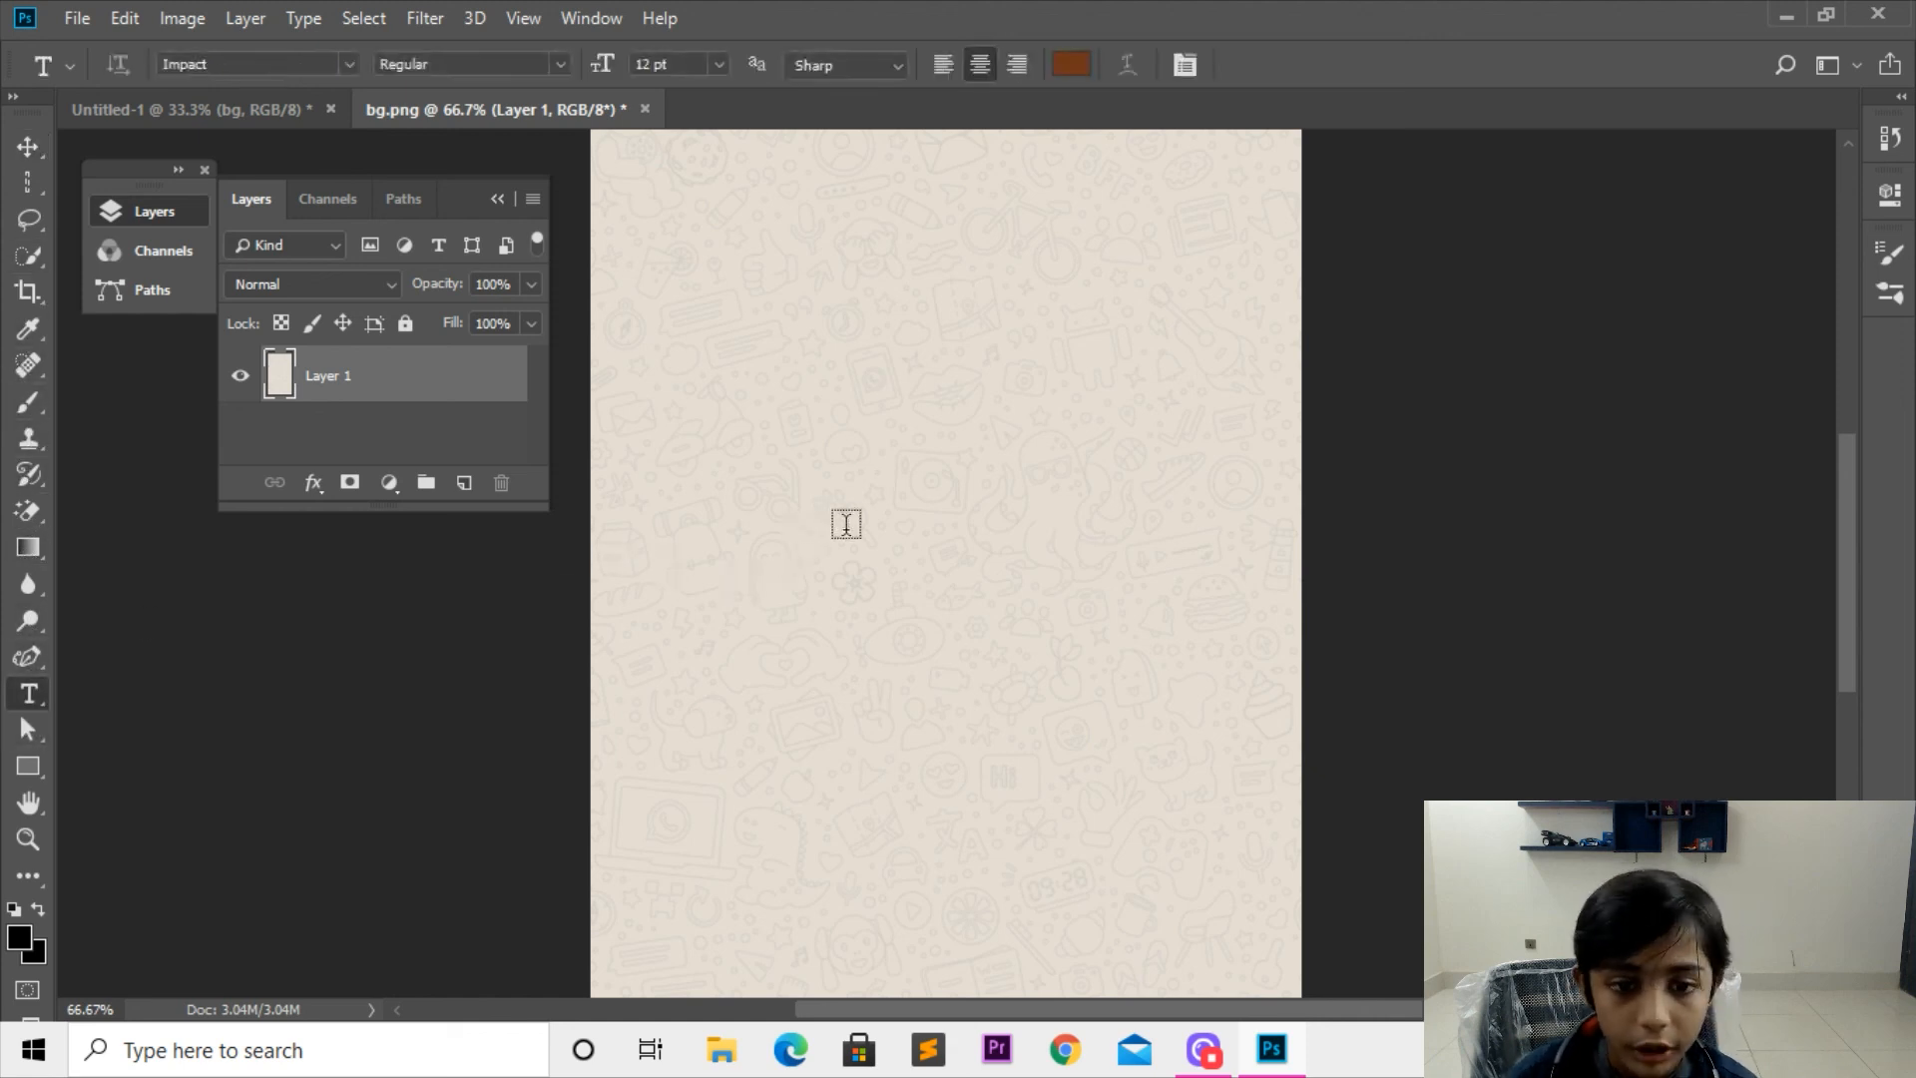
left_click(847, 524)
type("ICON")
key("ctrl+Return")
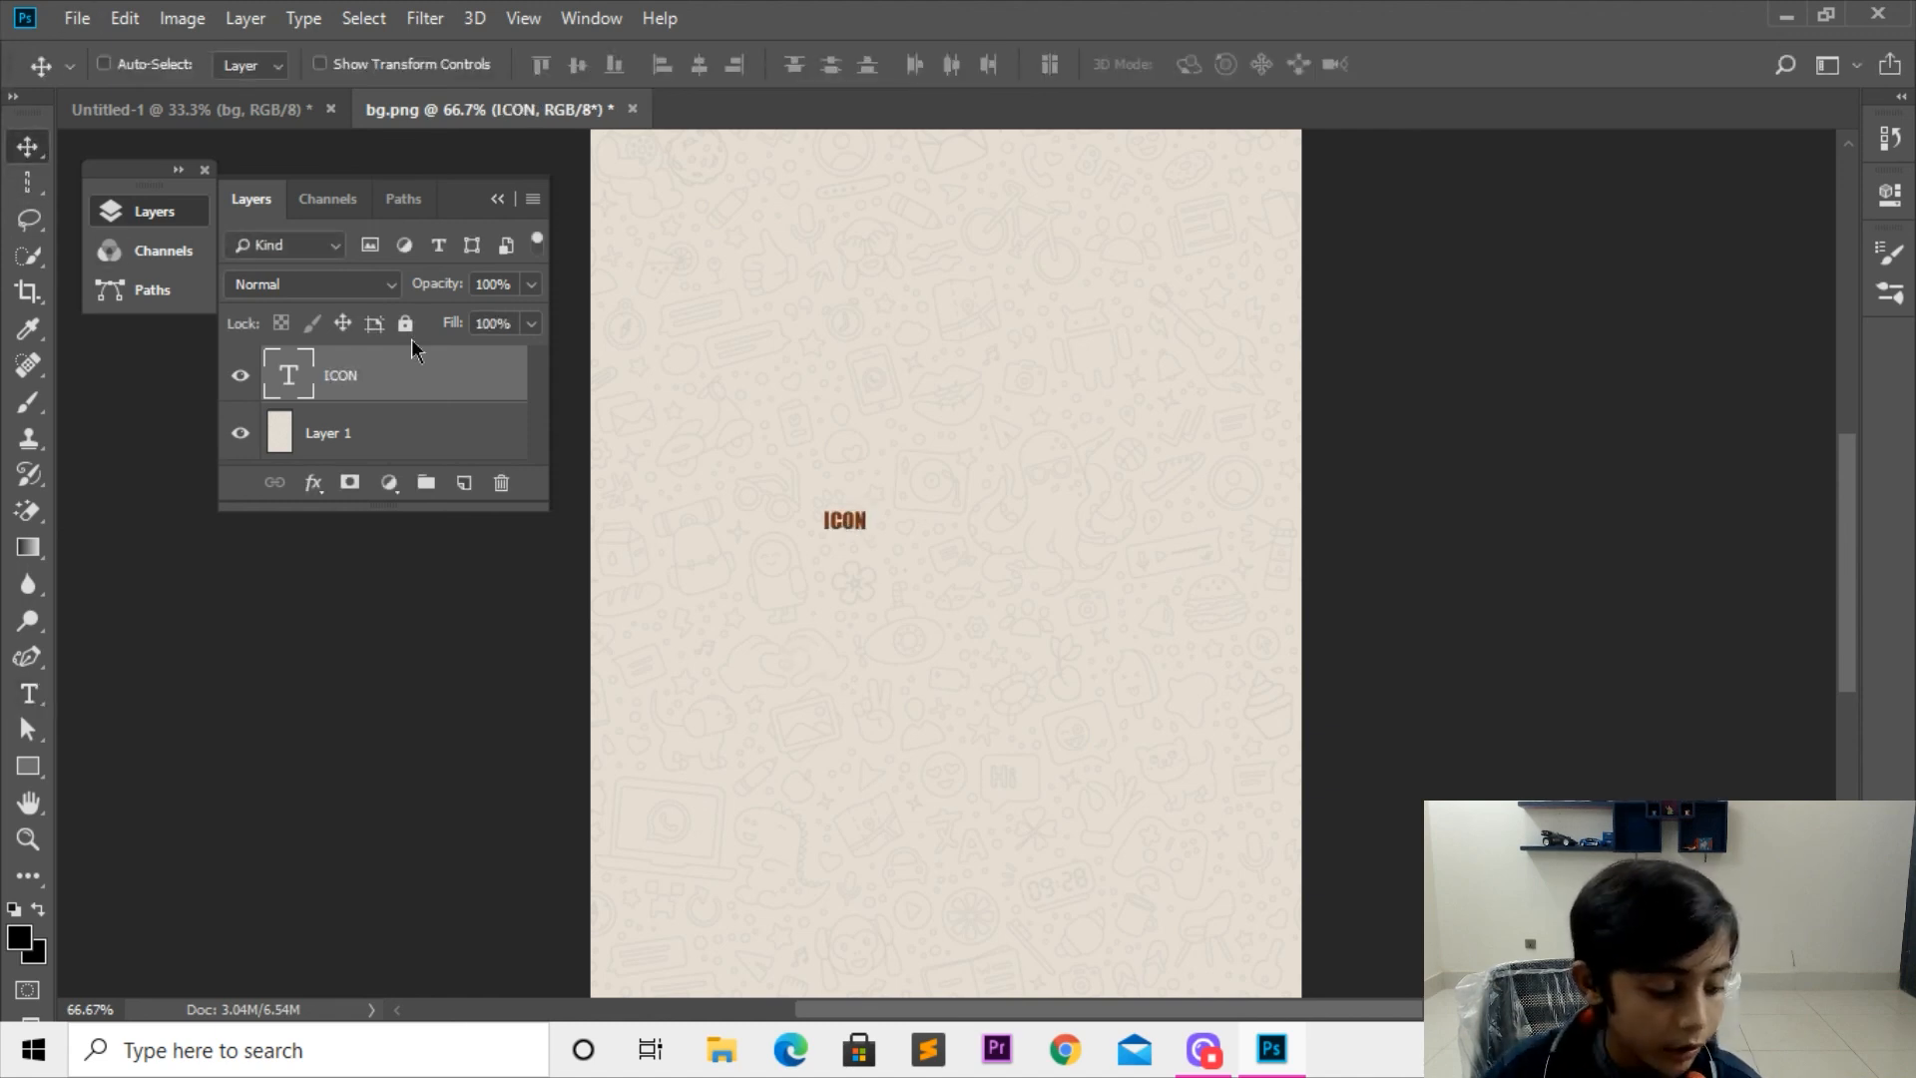
Step: Scale the ICON text up proportionally to about 933% and move it up and to the left
key("ctrl+t")
left_click_drag(871, 539, 1231, 770)
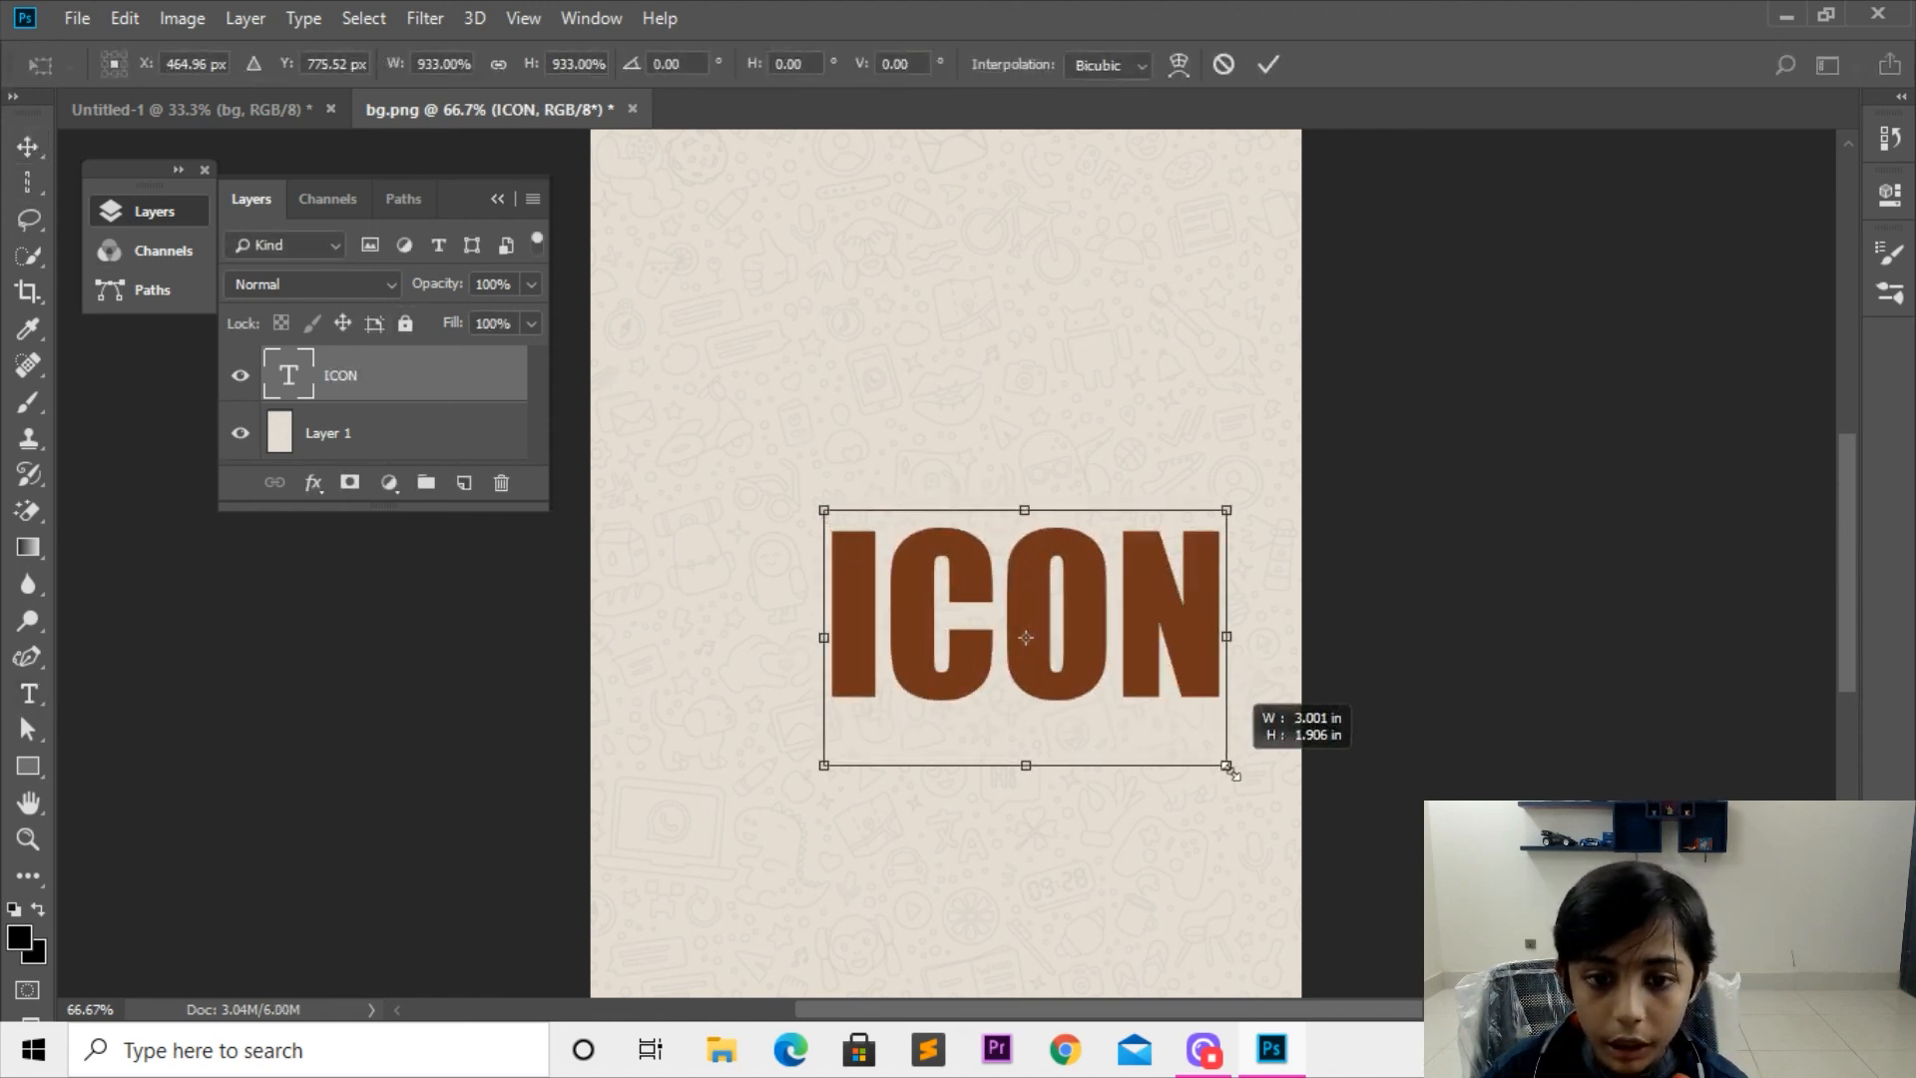
key("Return")
key("v")
left_click_drag(1176, 629, 1088, 489)
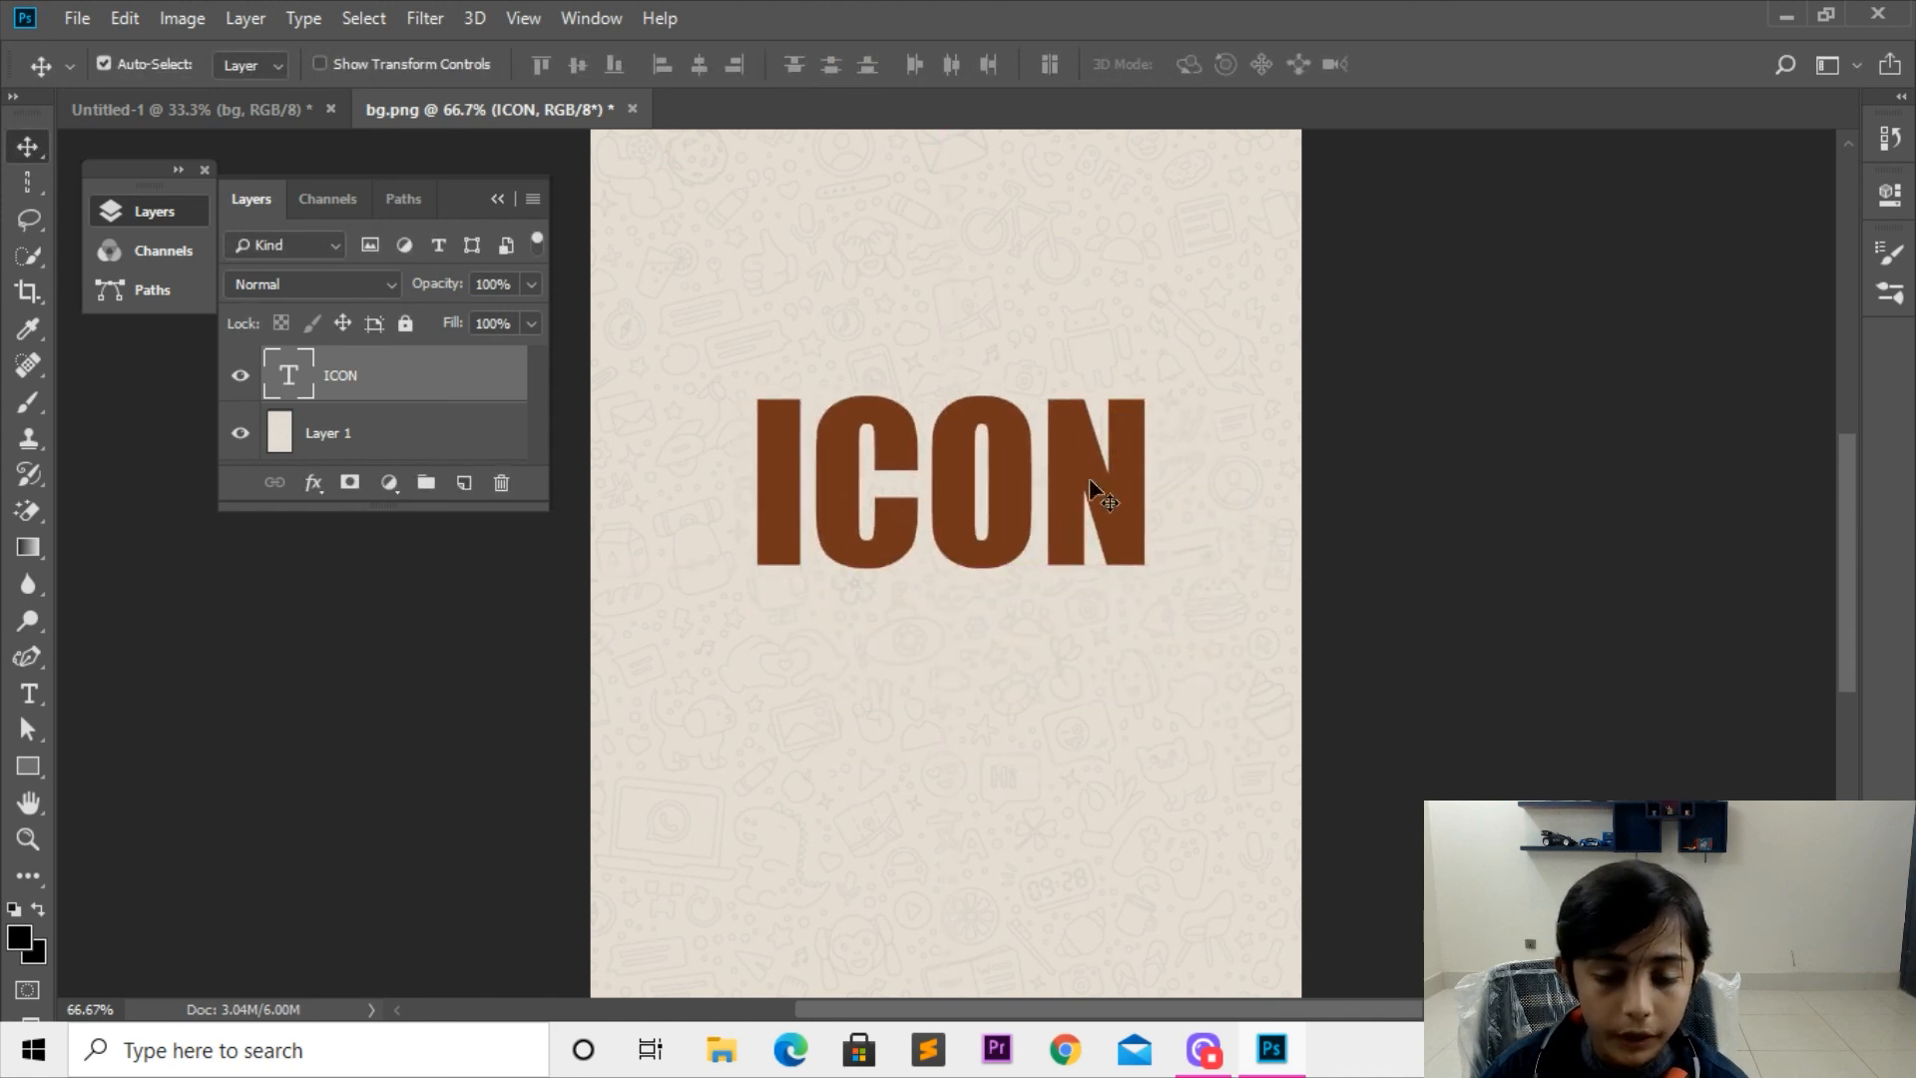
Step: Nudge the ICON text down and slightly to the left, centering it horizontally on the canvas
key("ctrl+minus")
key("ctrl+minus")
key("Down")
key("Down")
key("Down")
key("Down")
key("Down")
key("Down")
key("Down")
key("Down")
key("Down")
key("Down")
key("Down")
key("Down")
key("Down")
key("Down")
key("Down")
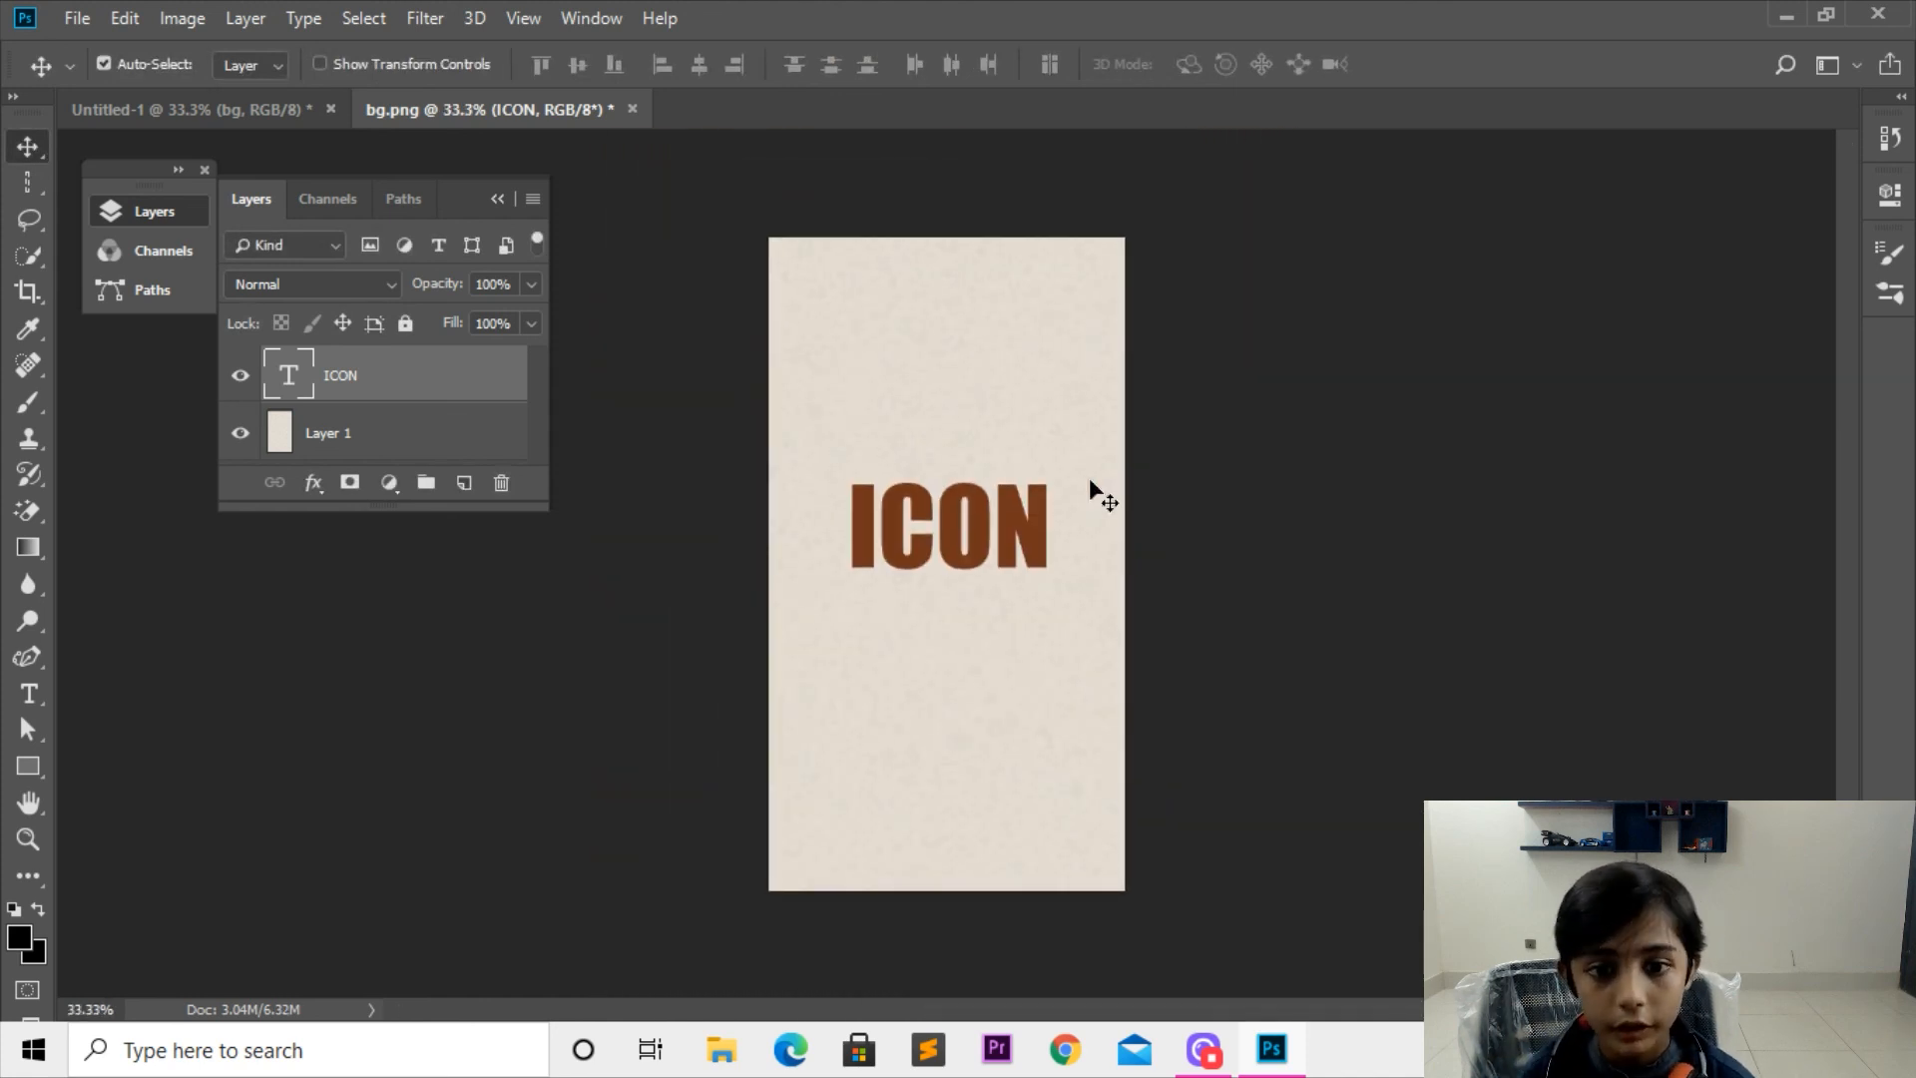
key("Left")
key("Left")
key("Left")
key("Left")
key("Left")
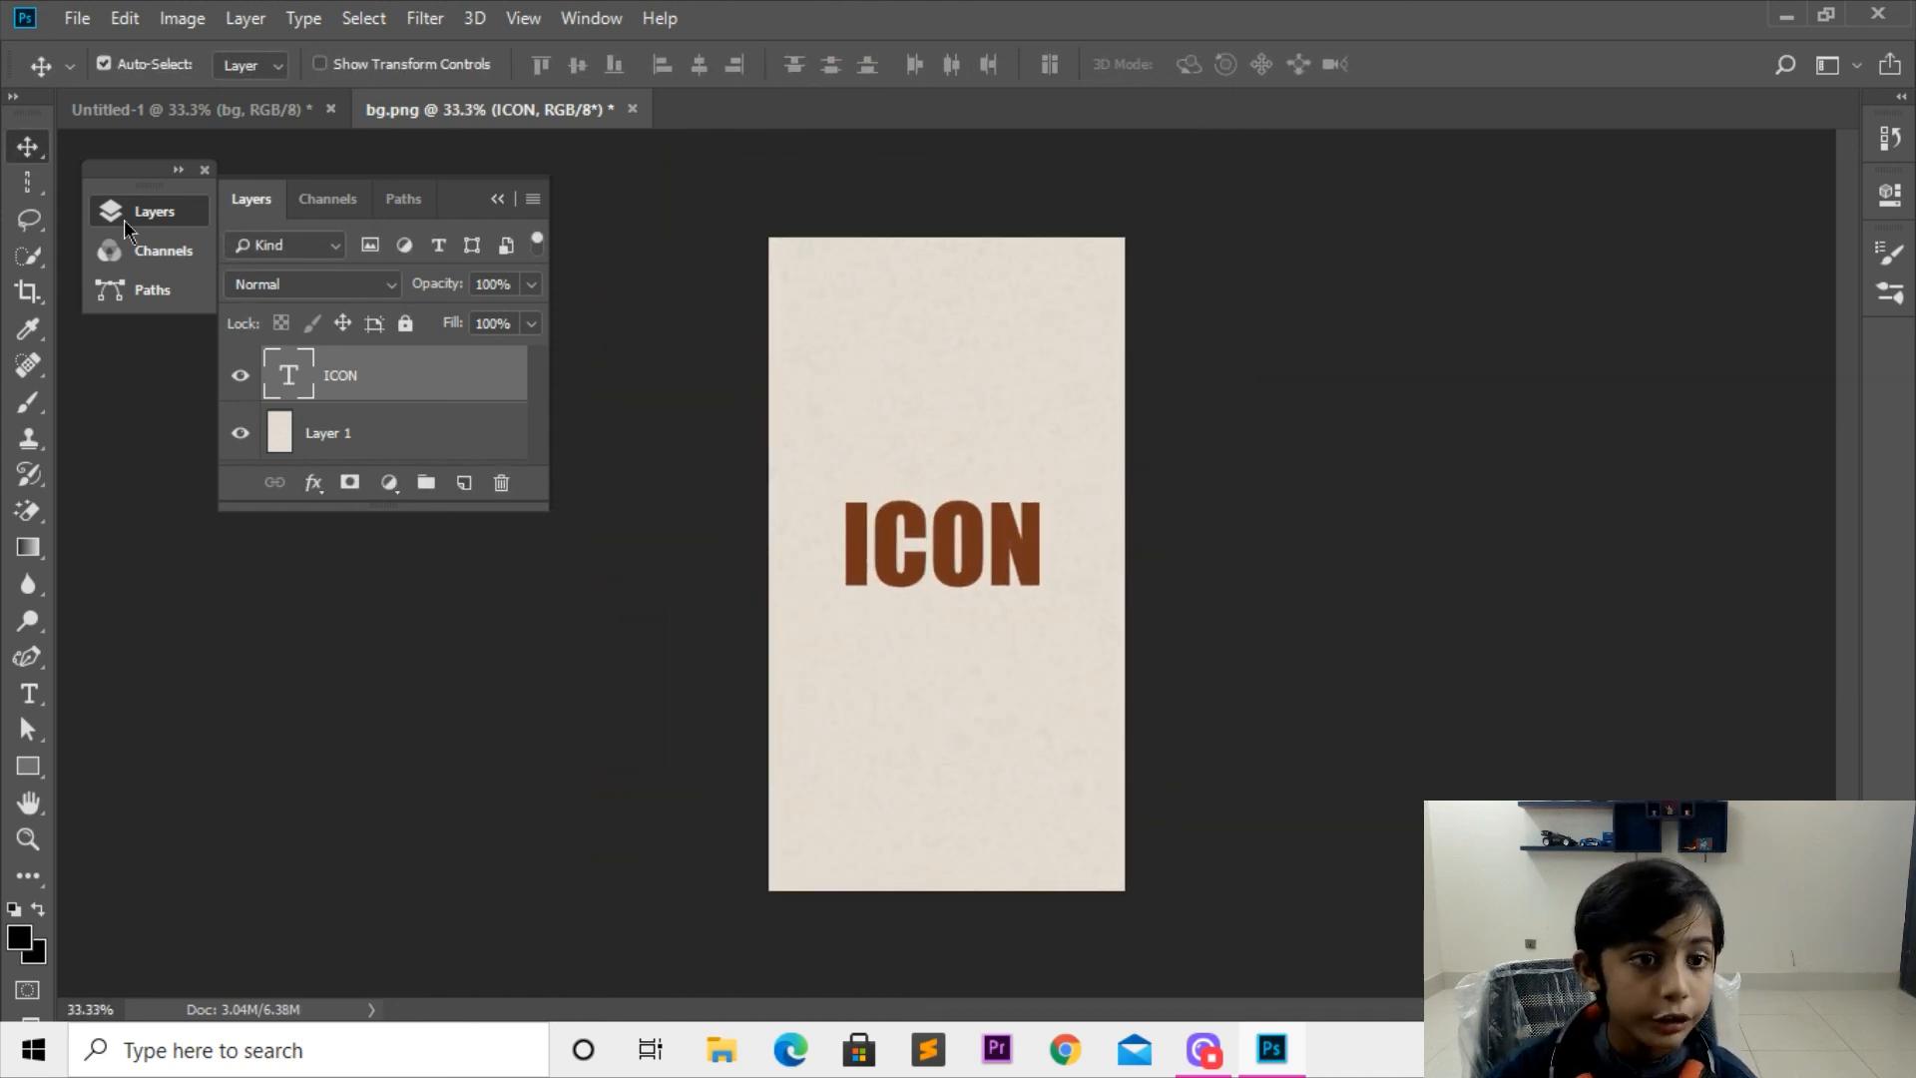
Step: Return to the Move tool and close the floating Layers, Channels and Paths panel group
left_click(27, 704)
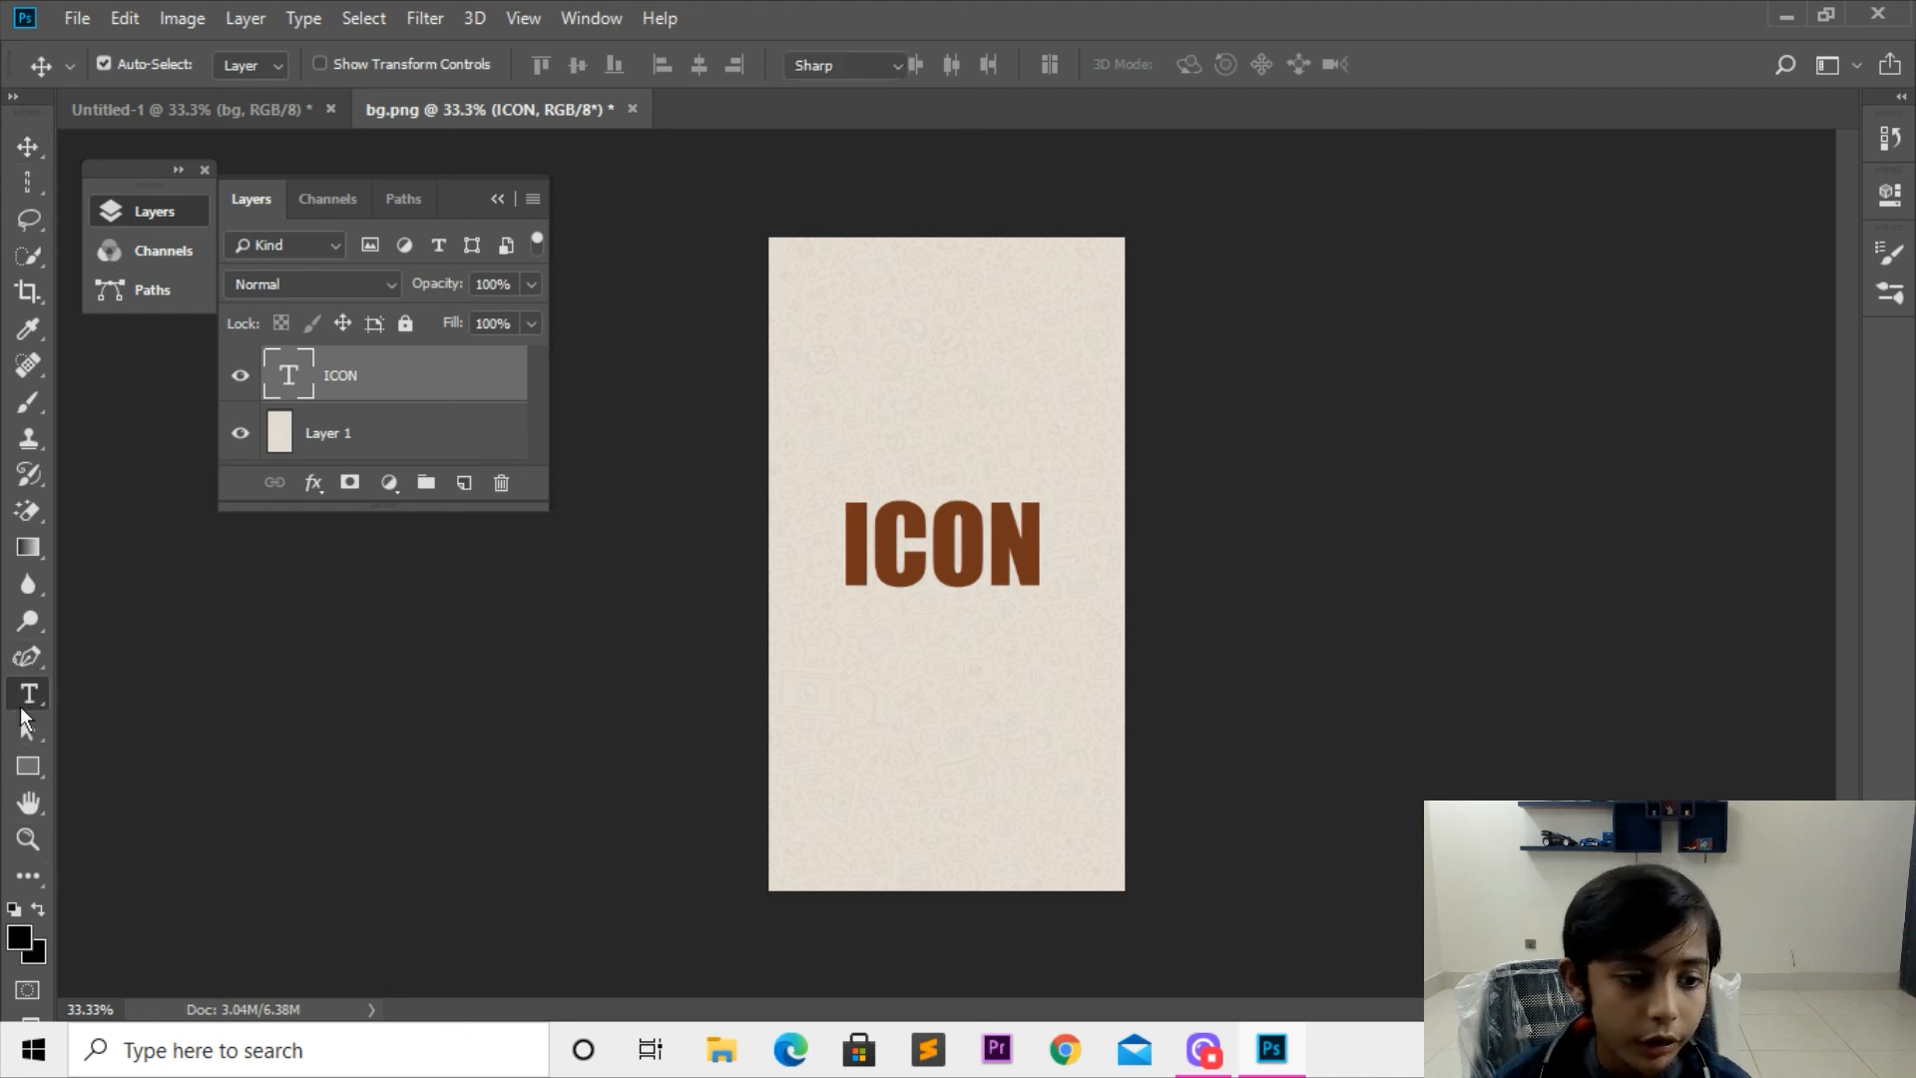
left_click(28, 585)
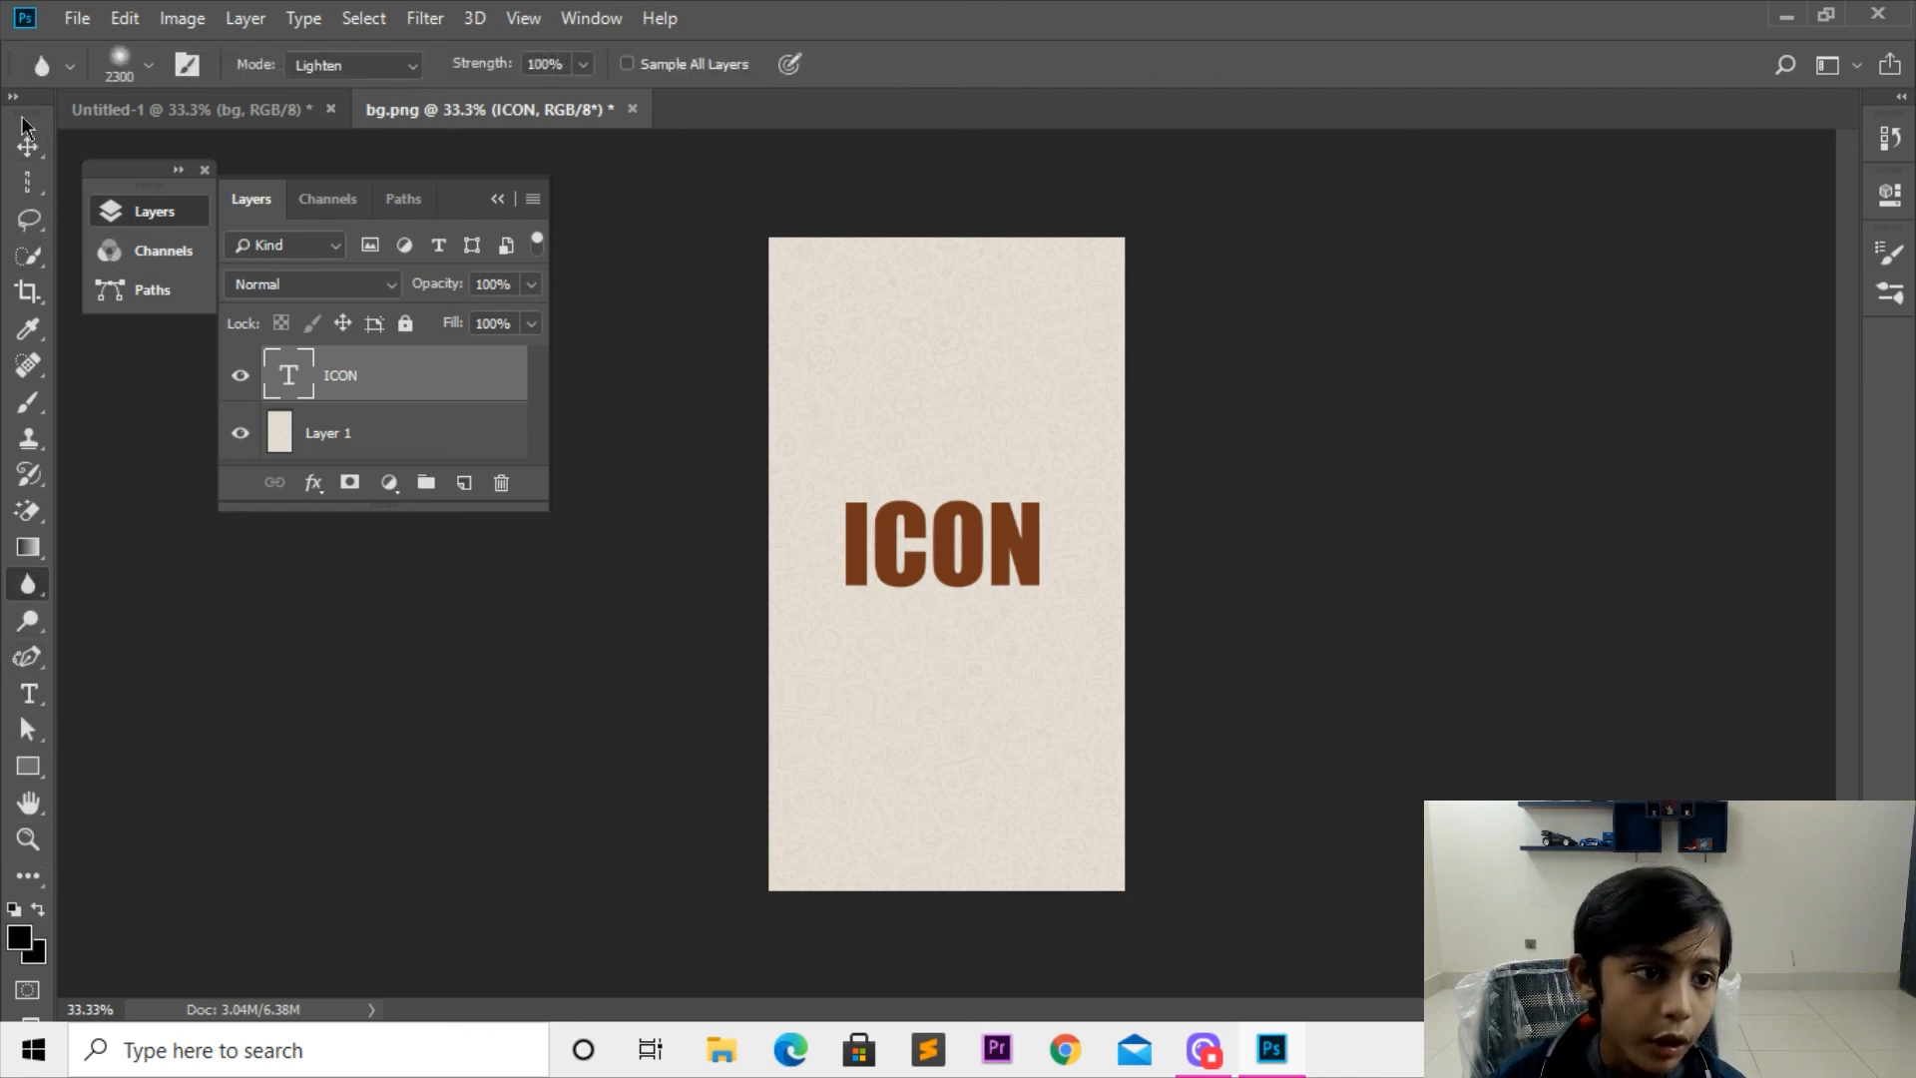
left_click(27, 146)
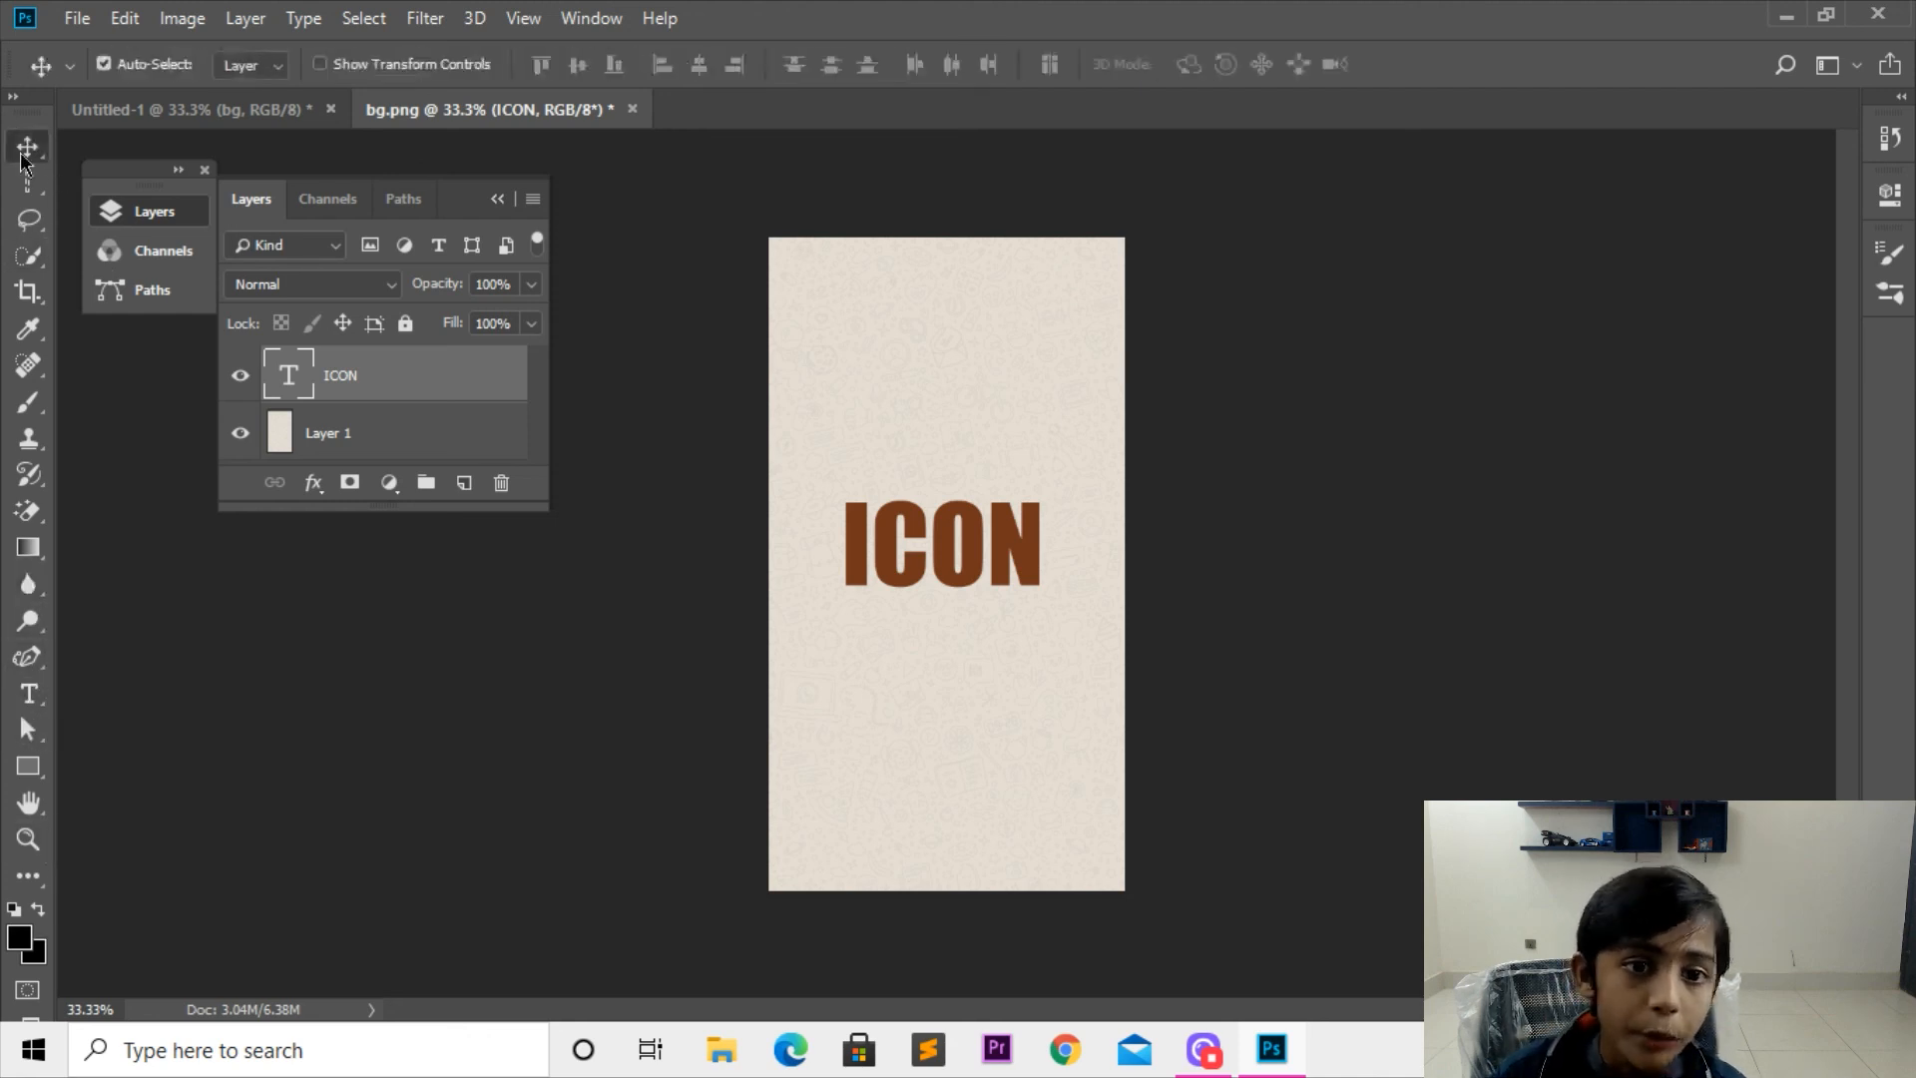
left_click(204, 169)
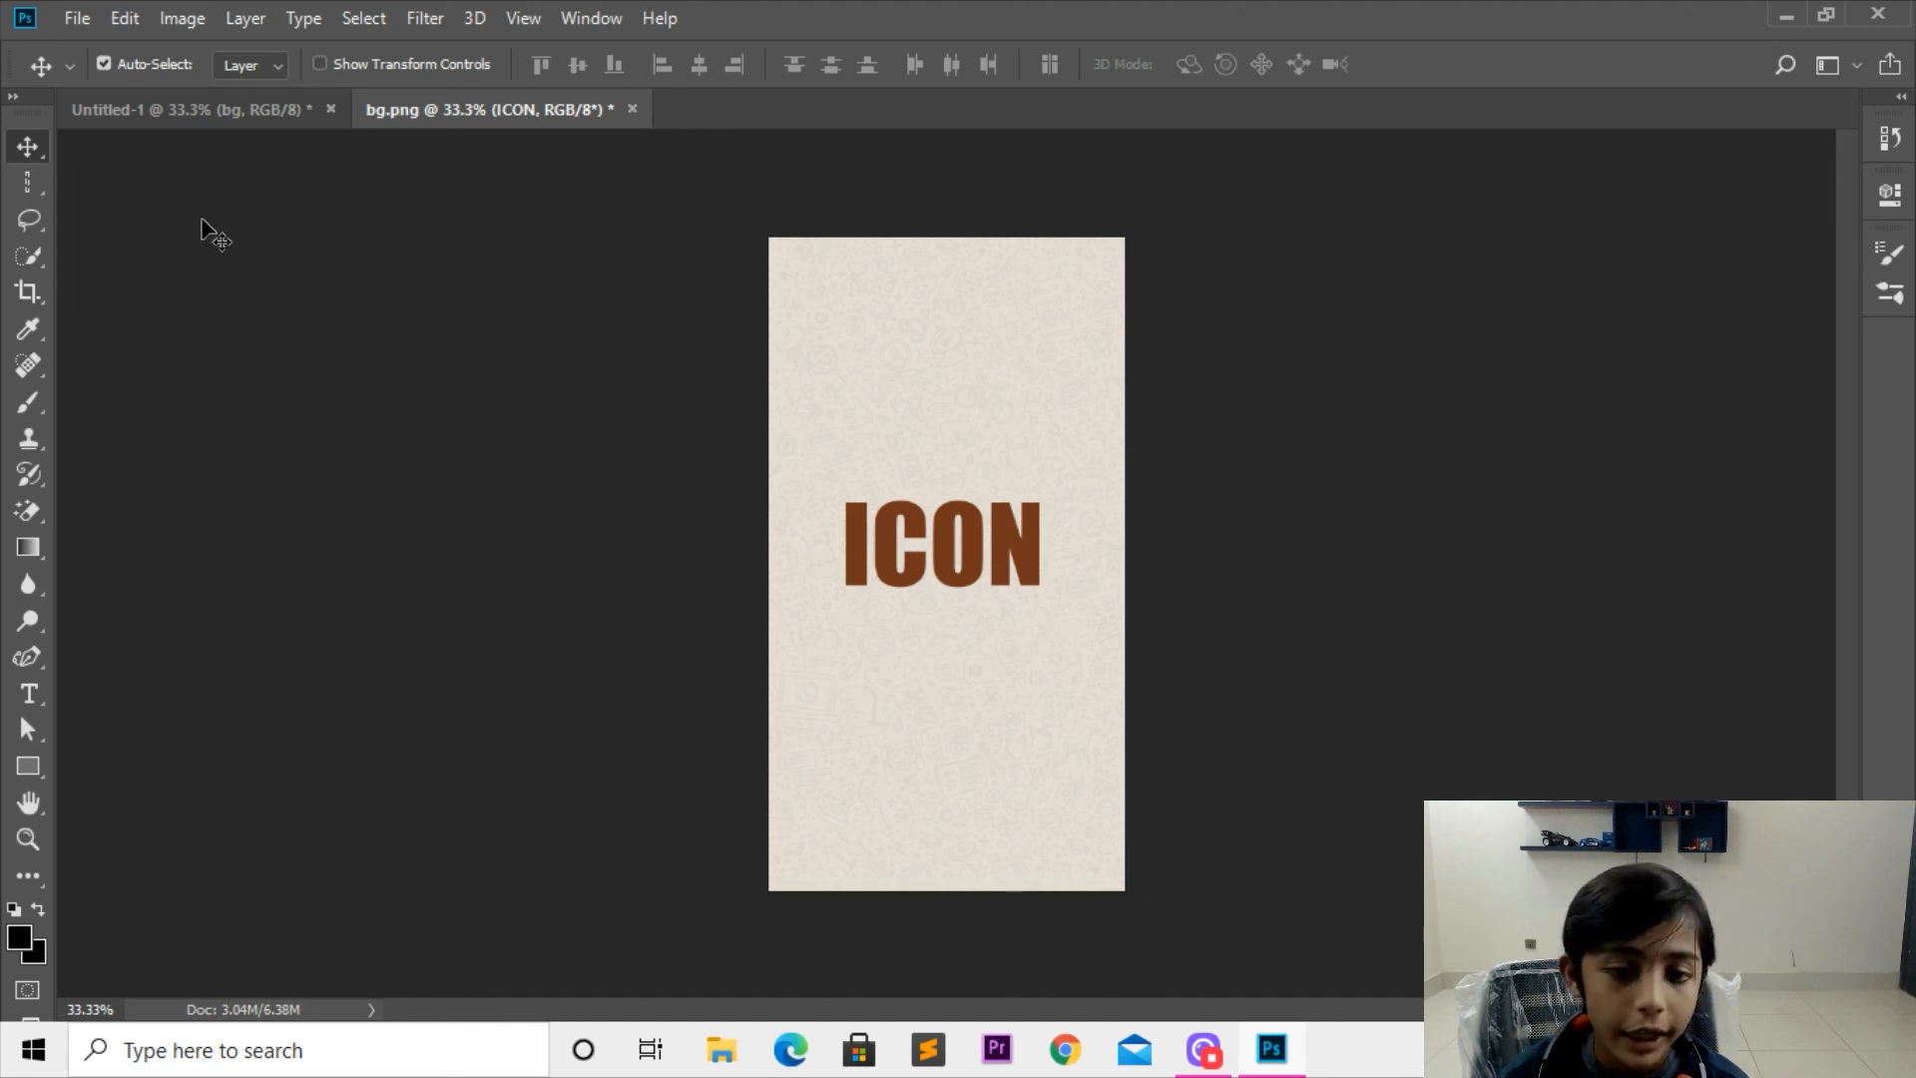